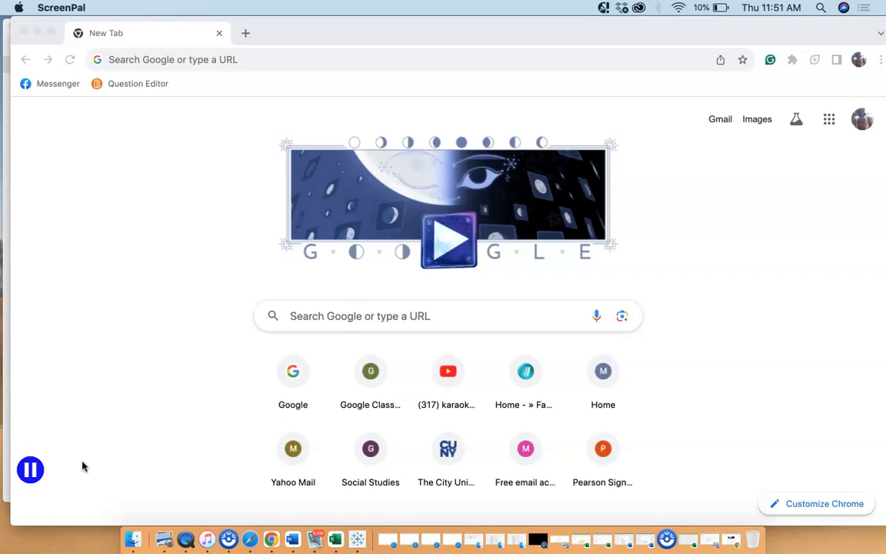
# Search Google for "tableau download students"
pyautogui.click(76, 466)
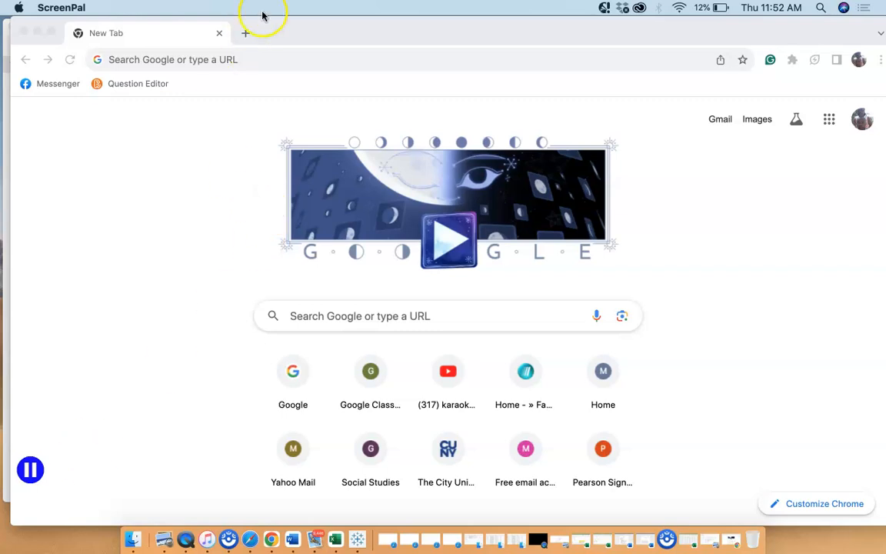
pyautogui.click(253, 60)
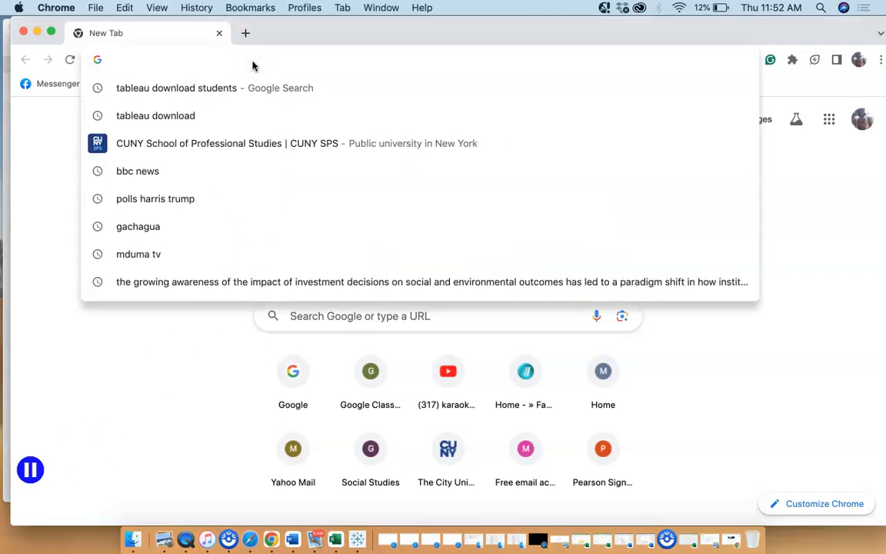
pyautogui.write('t')
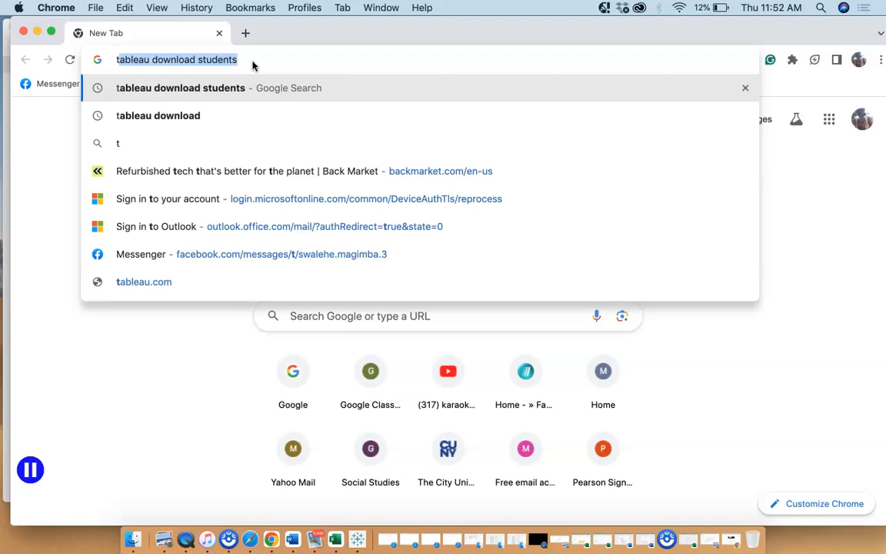
pyautogui.write('ableau')
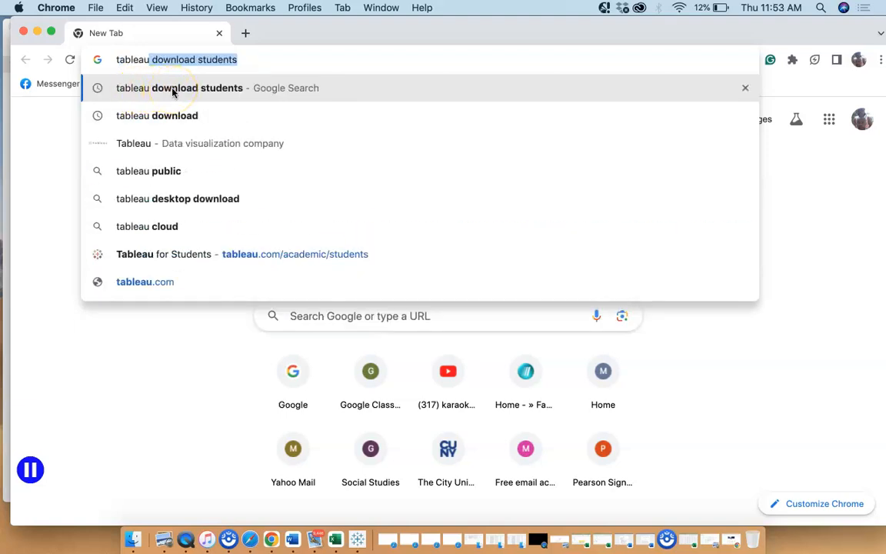
pyautogui.click(173, 91)
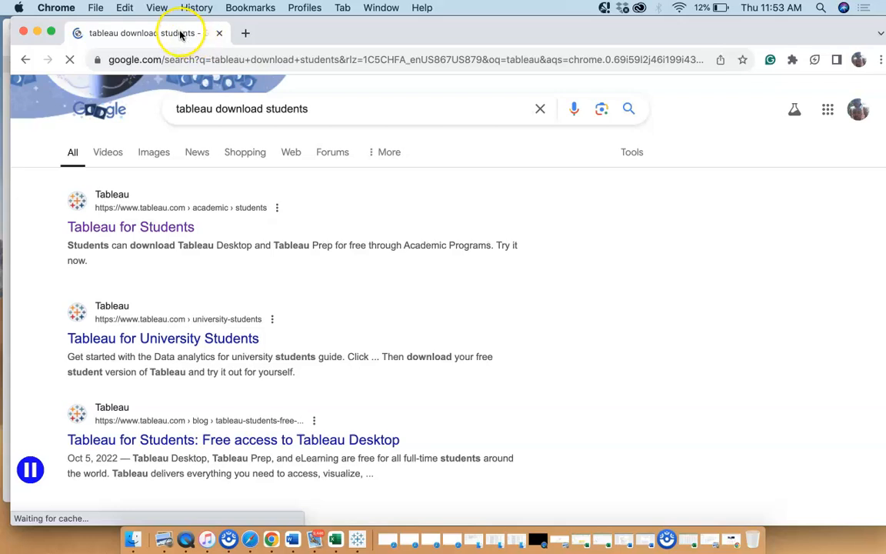
# Open the tableau.com website in a new browser tab
pyautogui.click(246, 32)
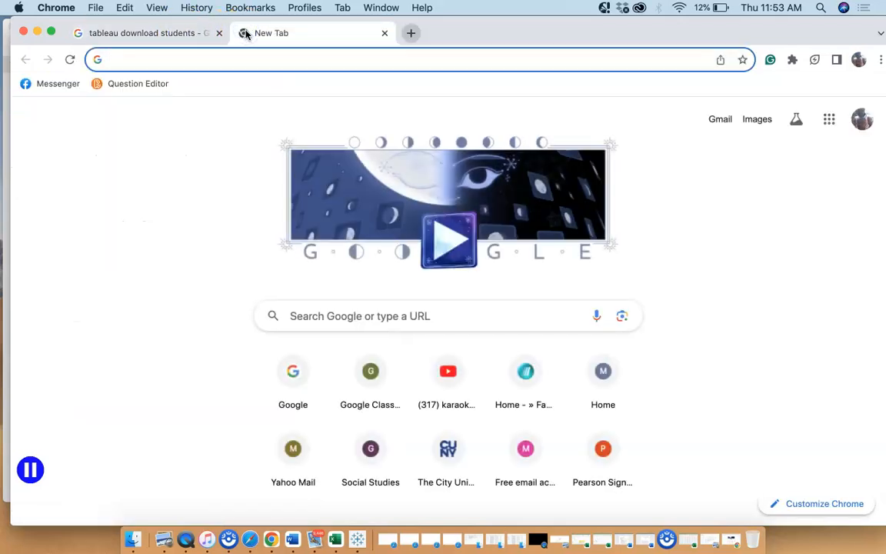
pyautogui.write('table')
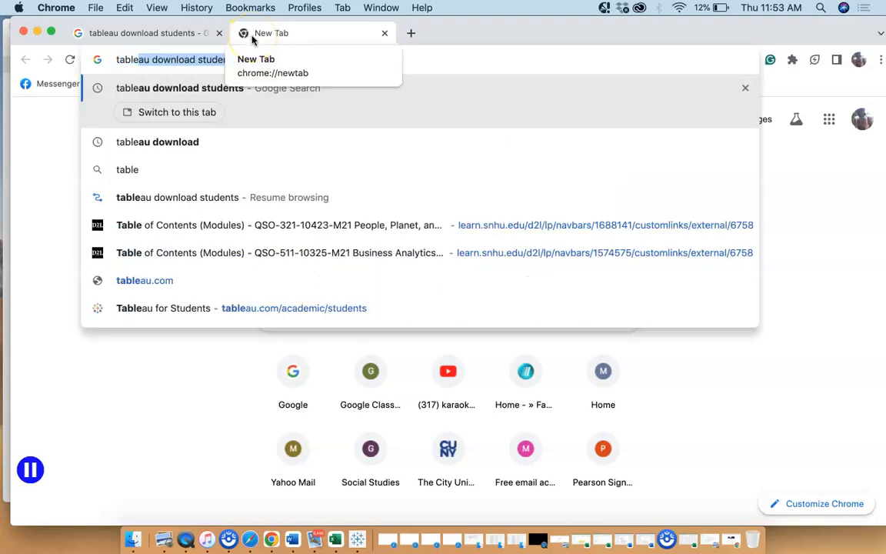
pyautogui.write('au.com')
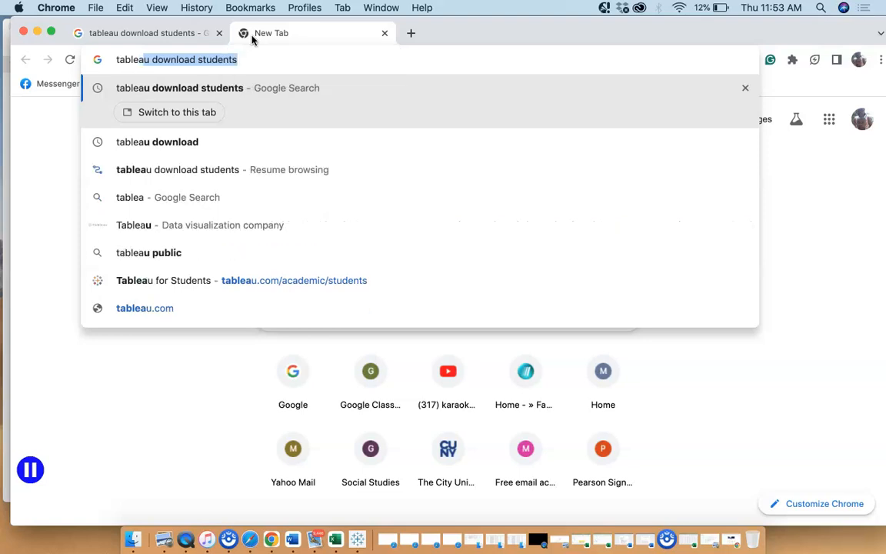
pyautogui.press('Return')
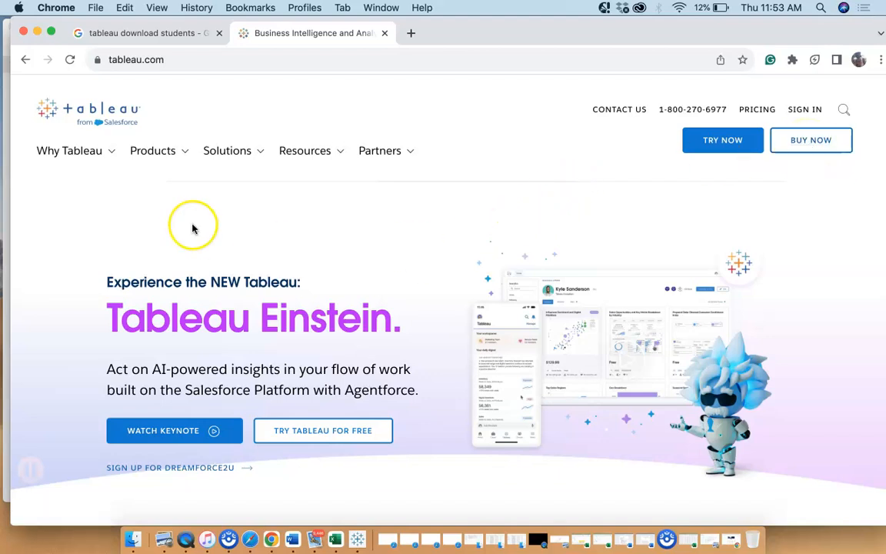
# Return to the search results and open the "Tableau for Students" page
pyautogui.click(159, 37)
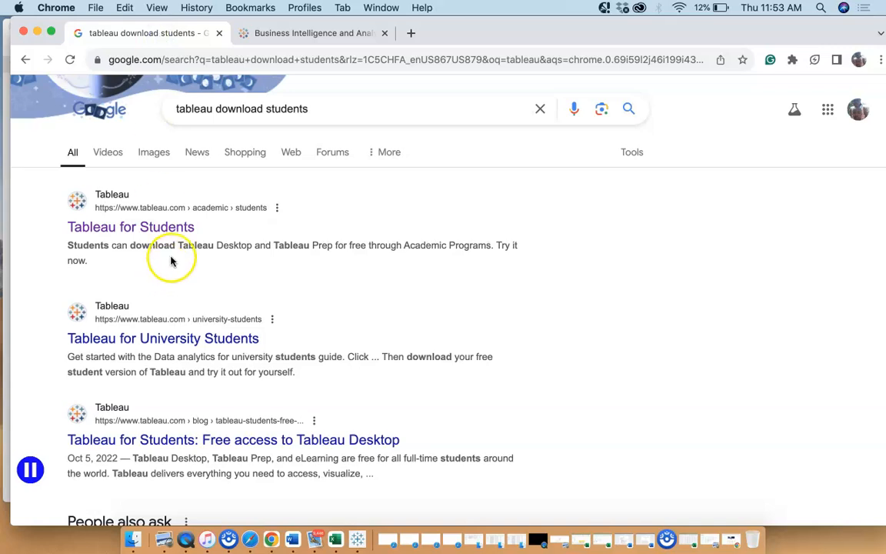
pyautogui.click(160, 229)
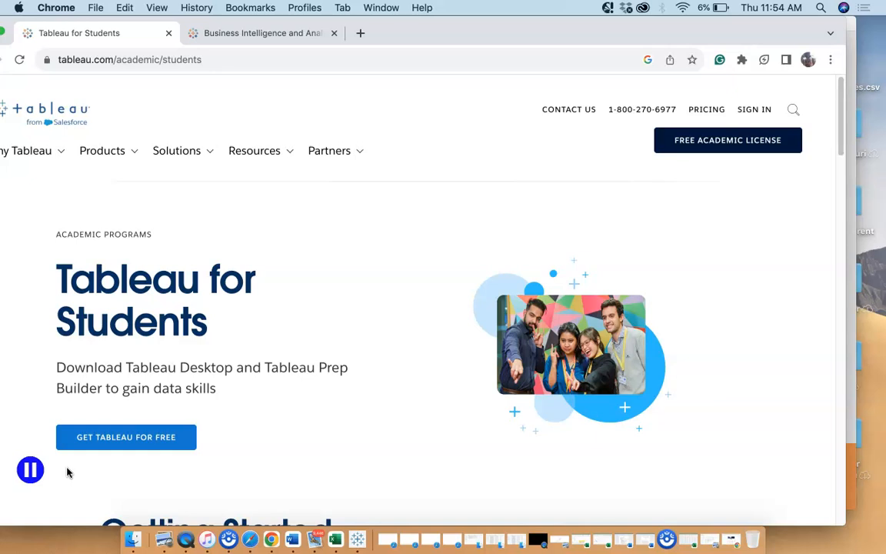
pyautogui.moveTo(433, 20); pyautogui.dragTo(464, 16)
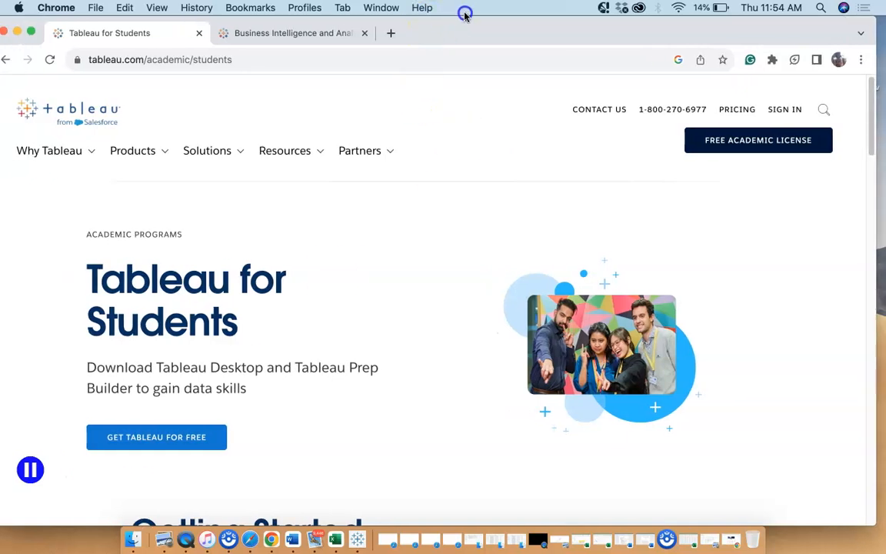
# Switch to Tableau Desktop, view the blank Sheet 1 and return to the start page
pyautogui.click(17, 33)
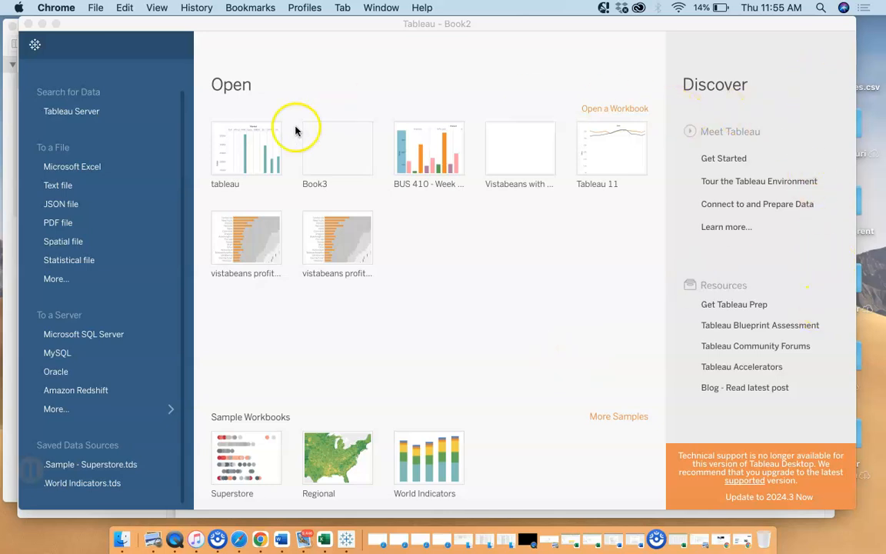
pyautogui.click(35, 47)
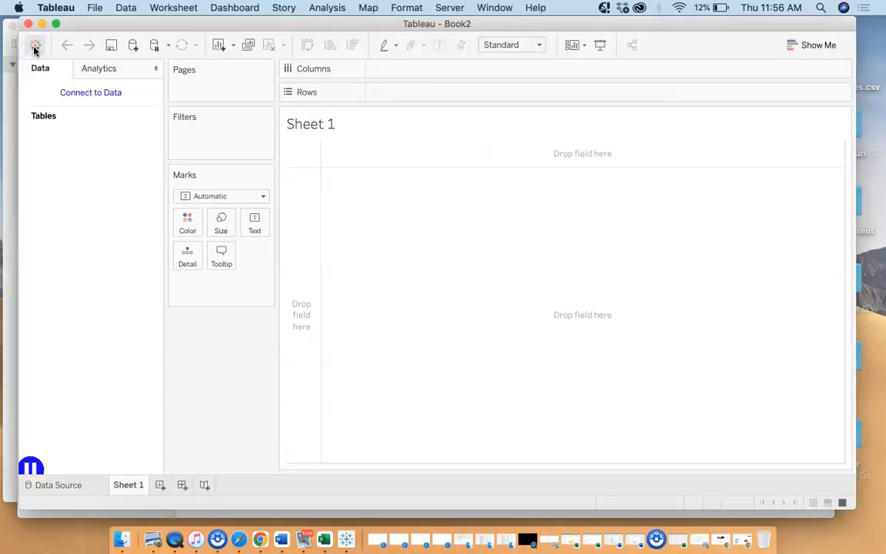
pyautogui.click(34, 47)
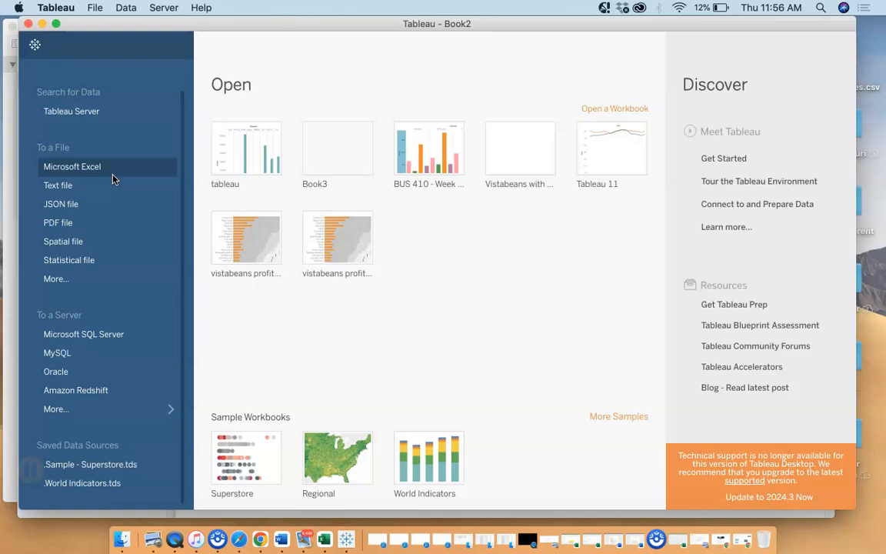
# Look at the file connection types on the start page, including the file picker for other file formats, and dismiss it
pyautogui.click(75, 186)
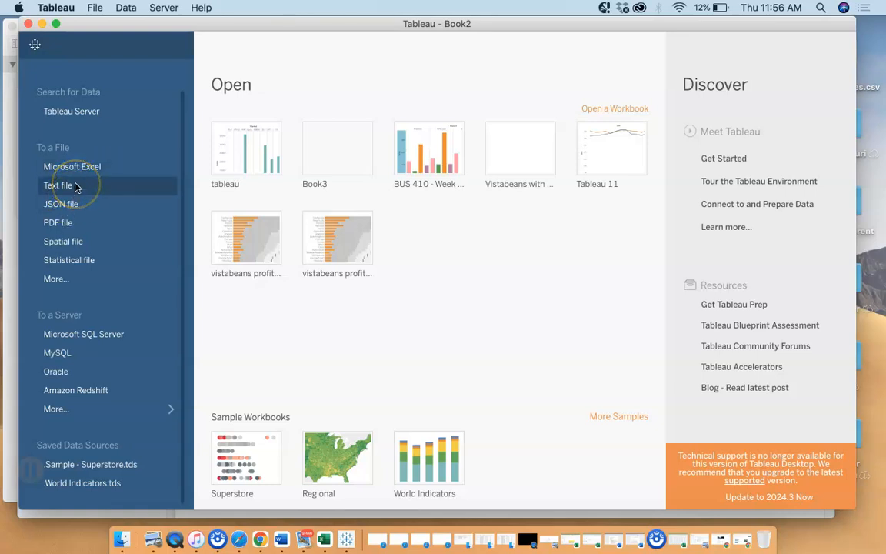
pyautogui.click(105, 165)
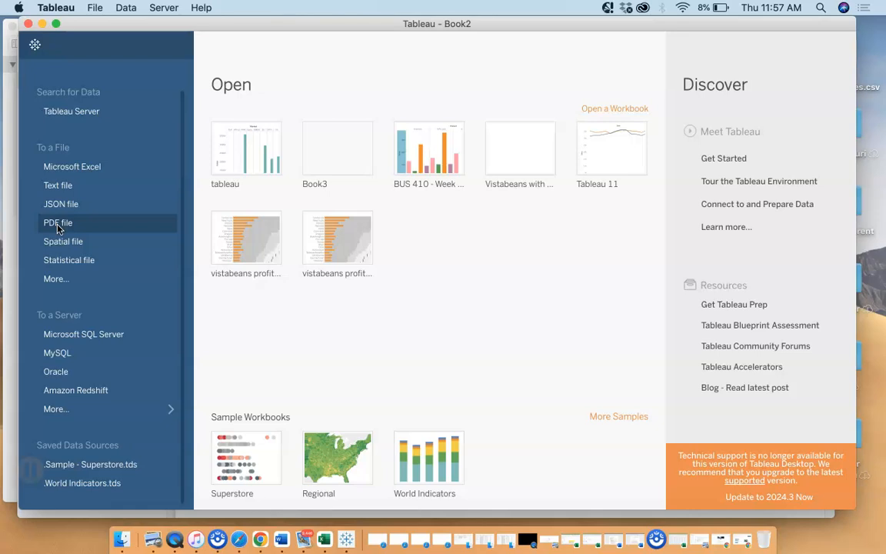
pyautogui.click(55, 280)
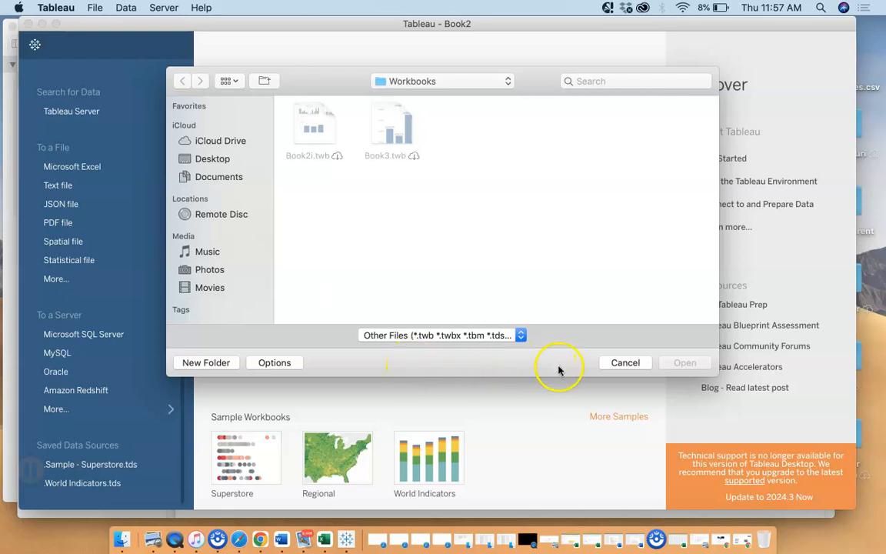
pyautogui.click(624, 365)
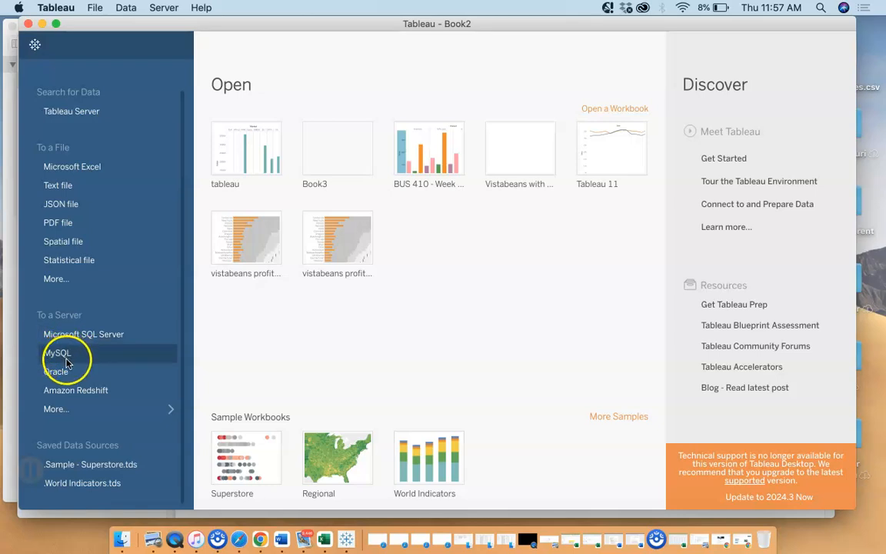
# Look through the full list of server connectors and the Excel workbook picker, and go back to the start page
pyautogui.click(57, 412)
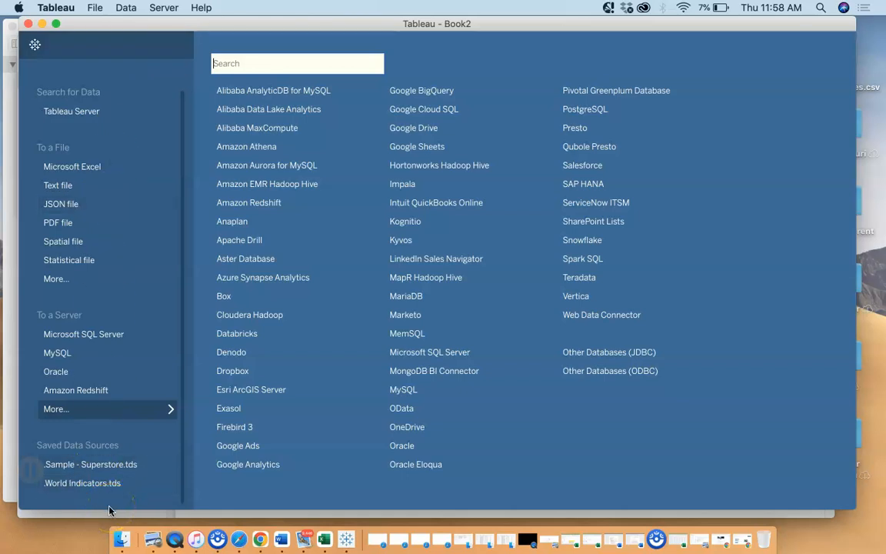
pyautogui.click(63, 171)
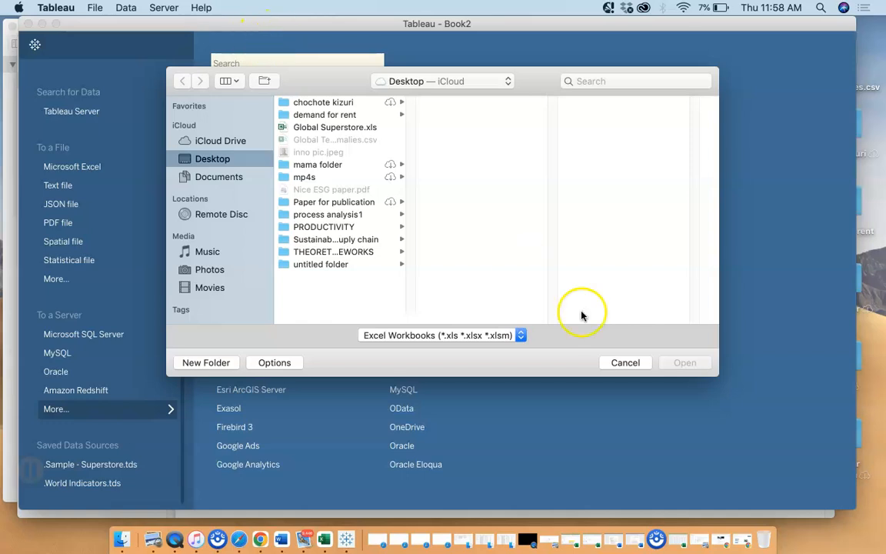
pyautogui.click(619, 363)
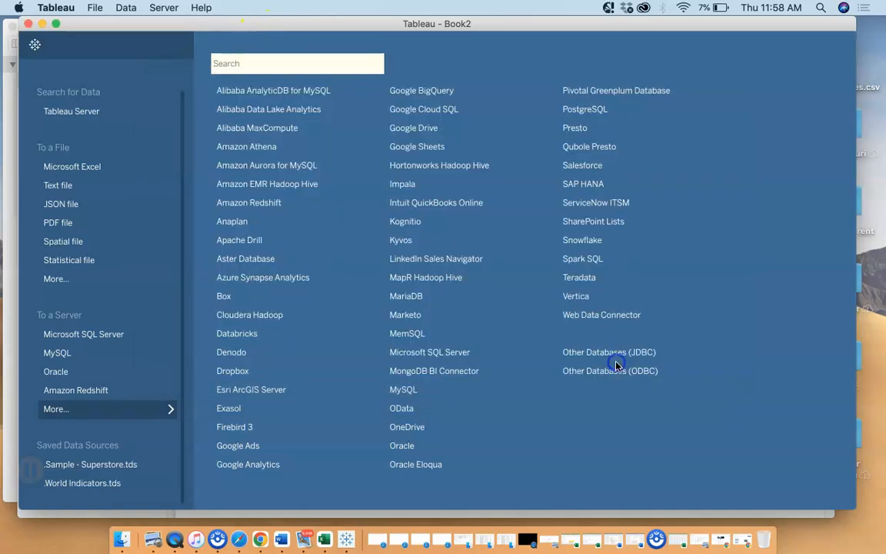
pyautogui.click(35, 44)
pyautogui.click(35, 44)
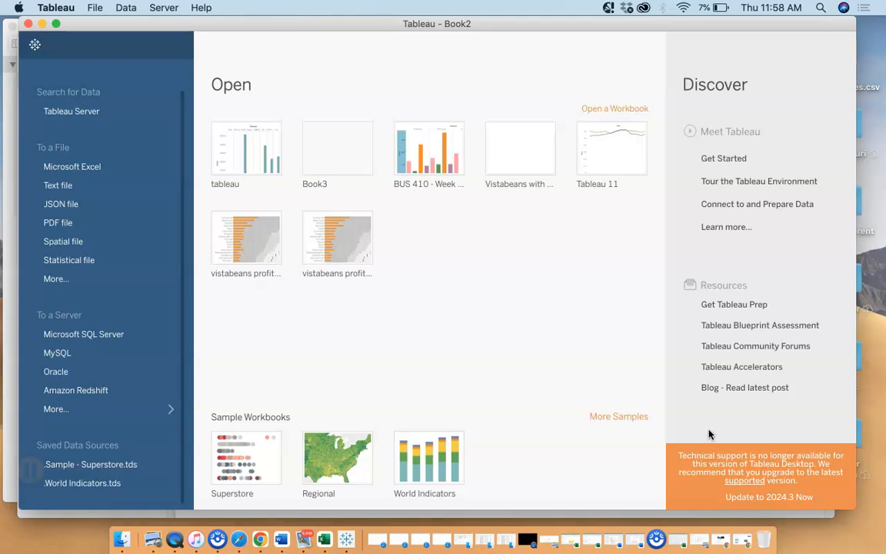
pyautogui.moveTo(703, 169)
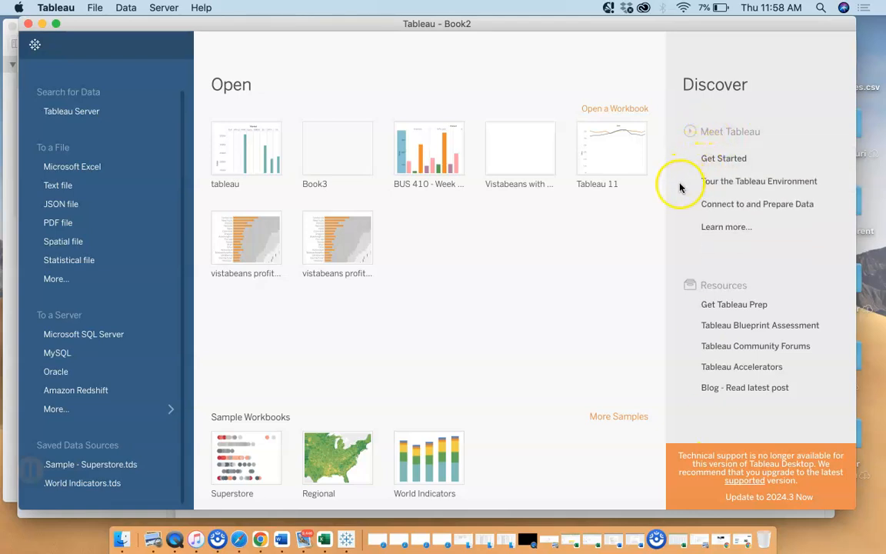
pyautogui.moveTo(748, 197)
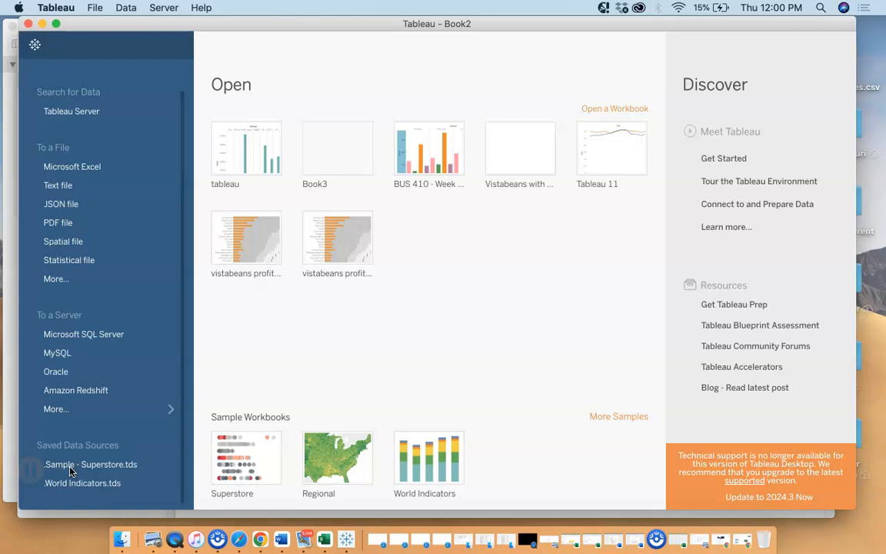
# Connect to the Excel workbook Global Superstore.xls on the Desktop
pyautogui.click(77, 170)
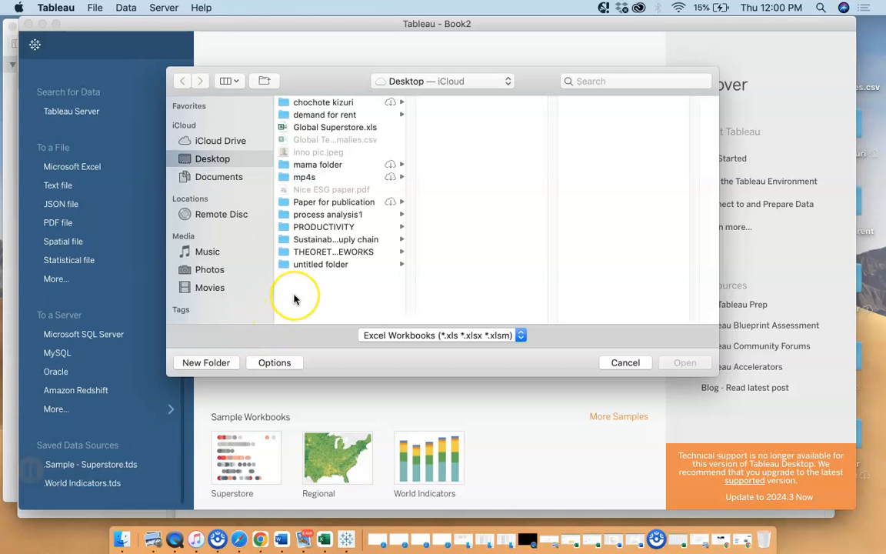
pyautogui.click(354, 128)
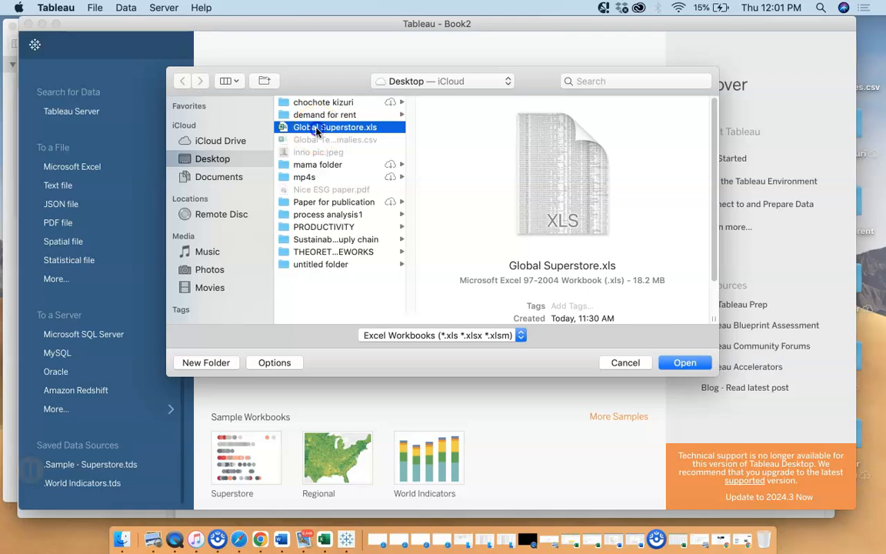
pyautogui.click(679, 362)
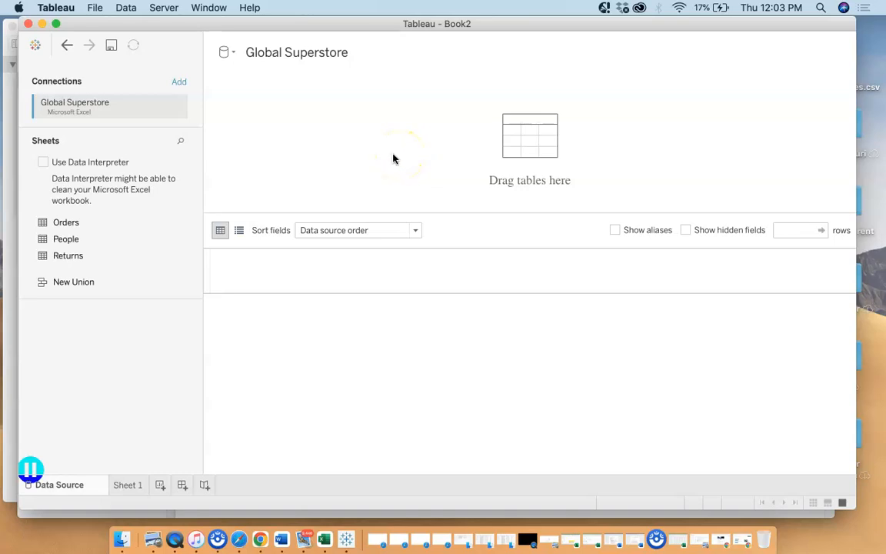
# Add the Orders sheet to the data source canvas and look through all its columns in the data preview
pyautogui.moveTo(39, 222); pyautogui.dragTo(336, 145)
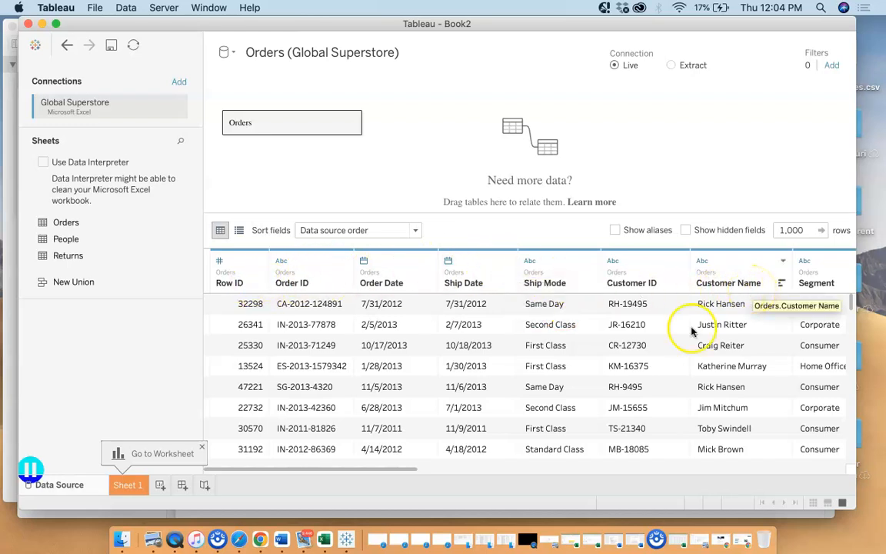
pyautogui.moveTo(326, 472); pyautogui.dragTo(779, 530)
pyautogui.moveTo(831, 469); pyautogui.dragTo(823, 469)
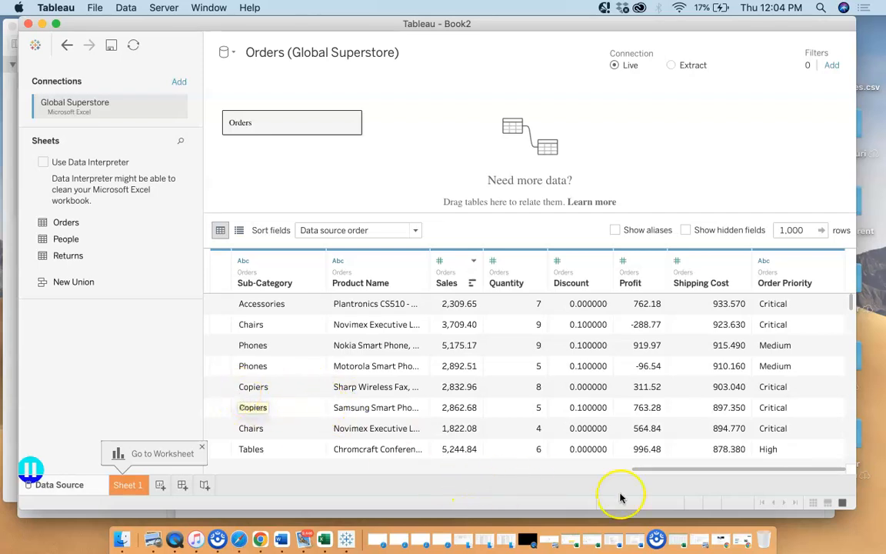
pyautogui.moveTo(636, 472); pyautogui.dragTo(179, 372)
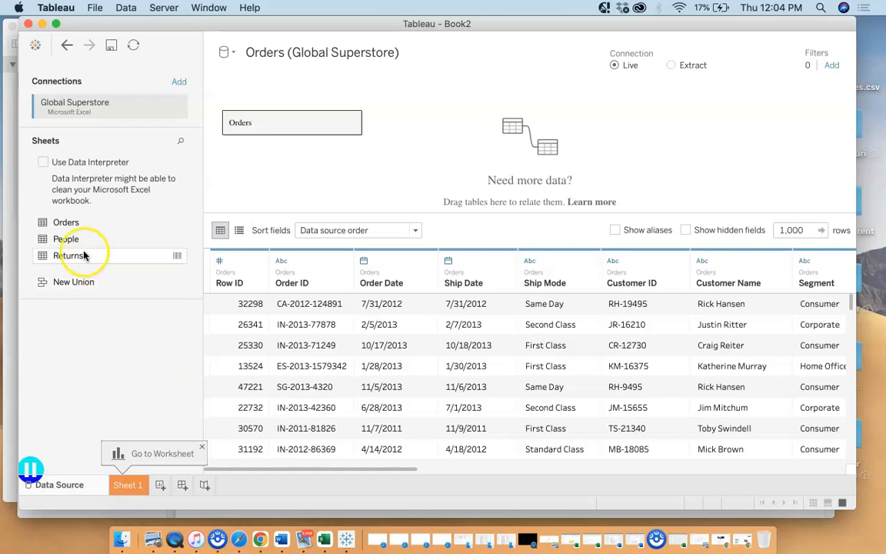
# Relate the People sheet to Orders on the canvas, matching on the Region field, and close the relationship settings
pyautogui.click(41, 243)
pyautogui.moveTo(40, 243); pyautogui.dragTo(427, 125)
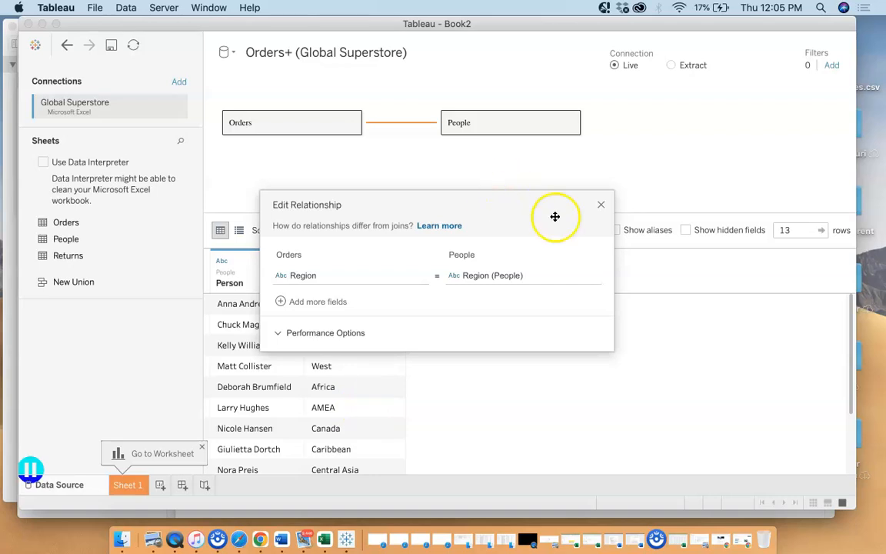
pyautogui.click(600, 204)
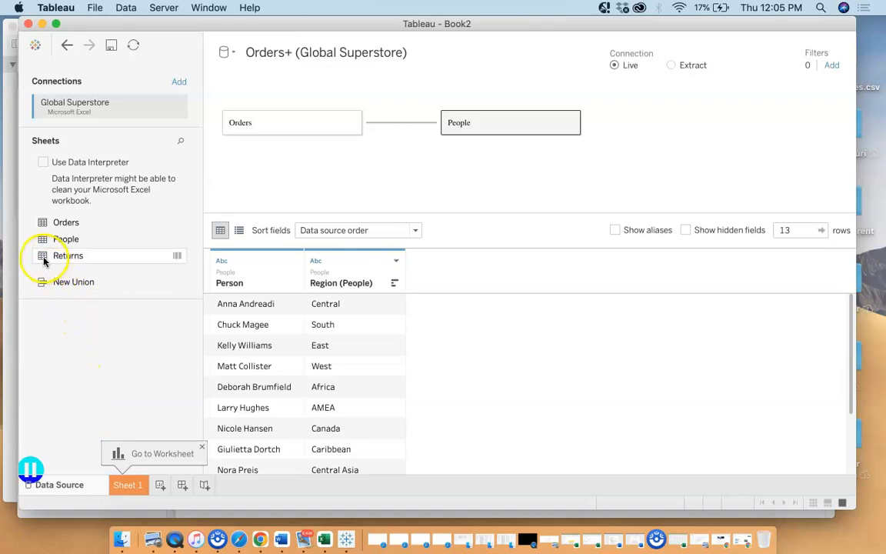
# Try to place the Returns sheet below People as a table related to Orders
pyautogui.moveTo(44, 260); pyautogui.dragTo(484, 171)
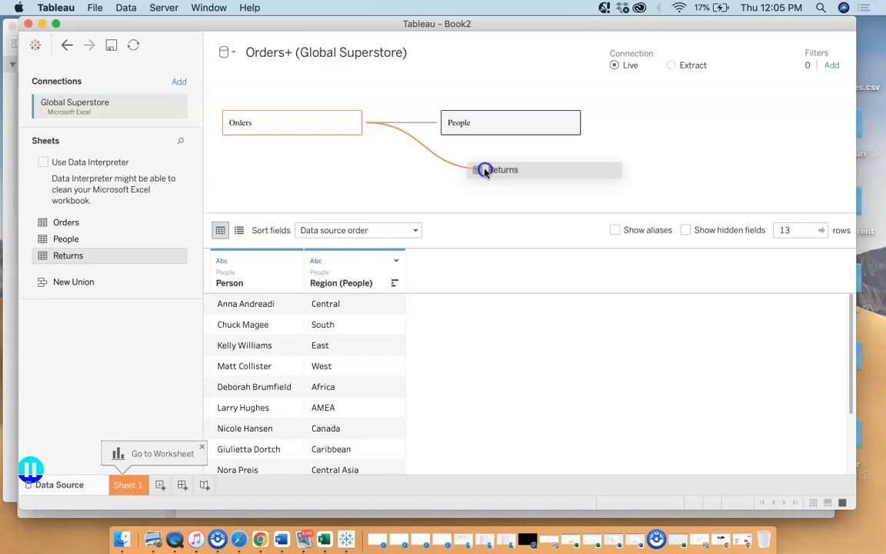
pyautogui.moveTo(484, 171); pyautogui.dragTo(131, 337)
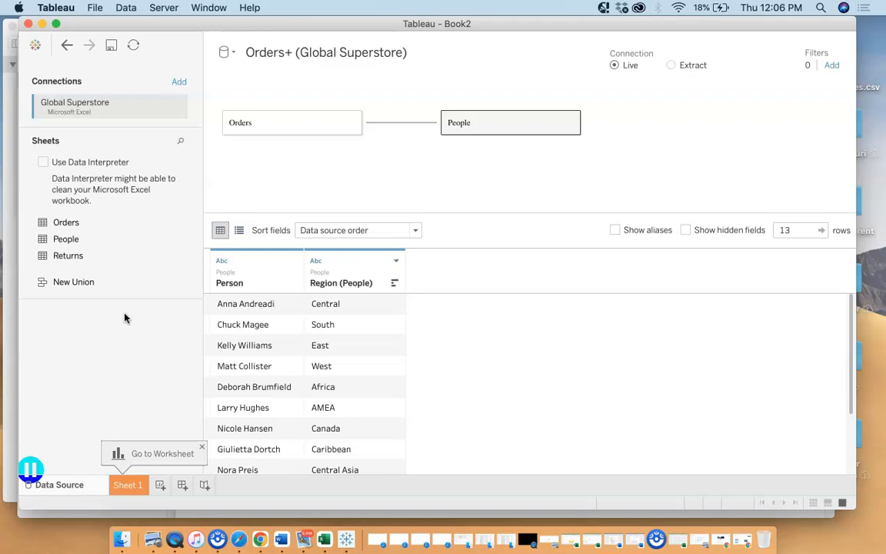
# Preview the Orders table from the canvas and look through its columns and rows in the data grid
pyautogui.click(301, 129)
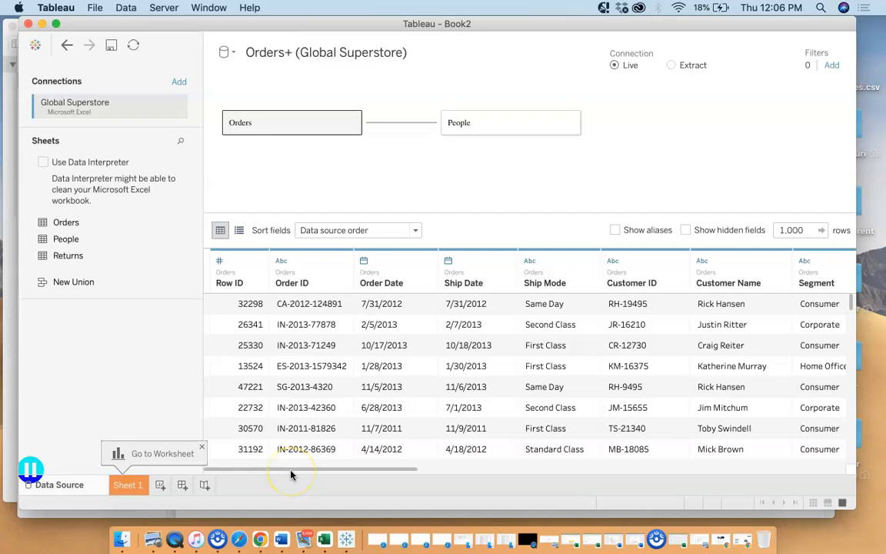
pyautogui.moveTo(290, 468); pyautogui.dragTo(483, 471)
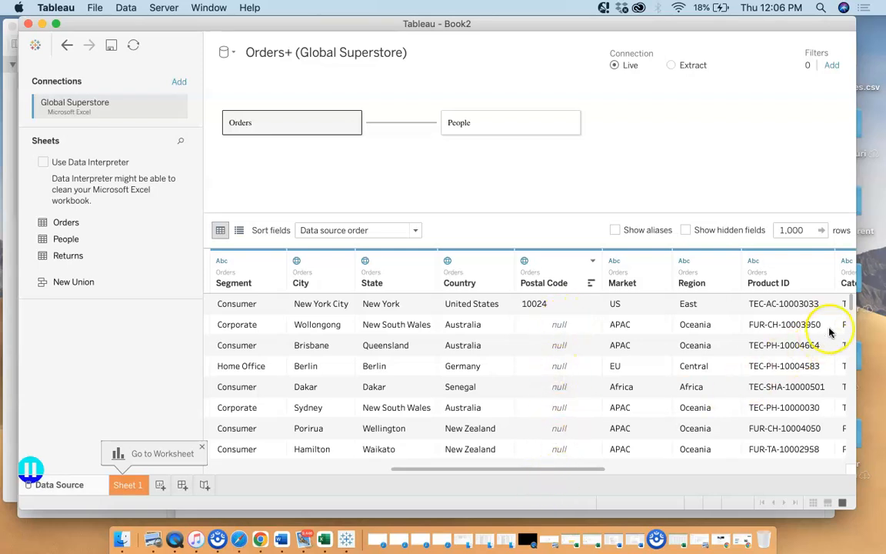
pyautogui.scroll(-5, 849, 303)
pyautogui.scroll(-5, 849, 306)
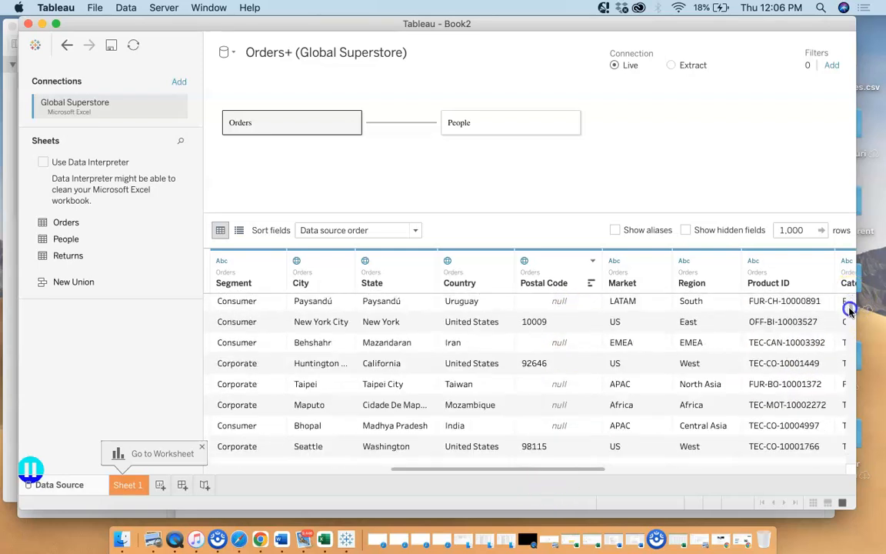
pyautogui.scroll(-15, 849, 311)
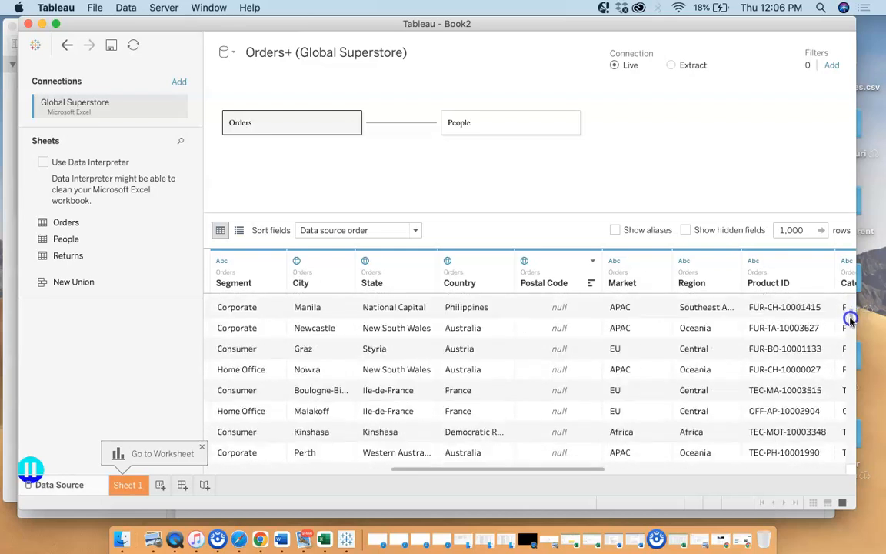
pyautogui.moveTo(849, 319); pyautogui.dragTo(847, 300)
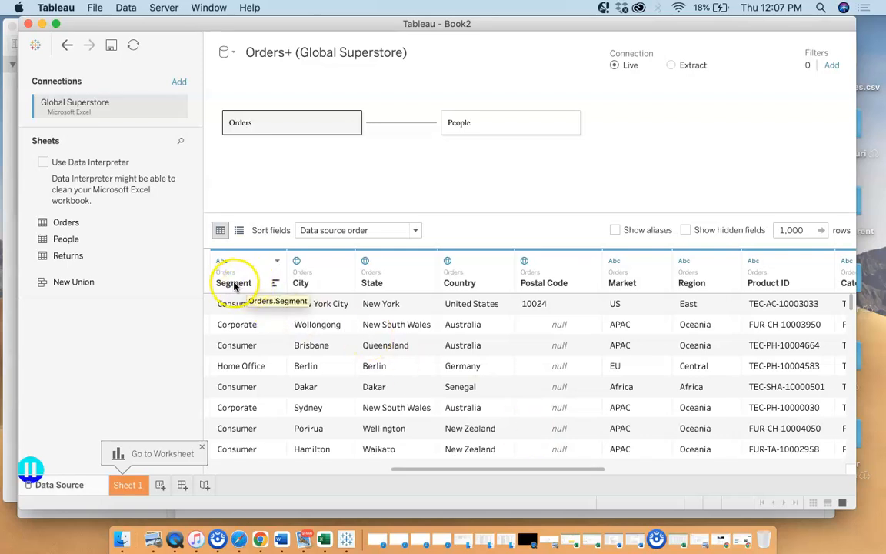
# View the Segment column's field options, and open the Market column's name for editing and leave it
pyautogui.click(277, 263)
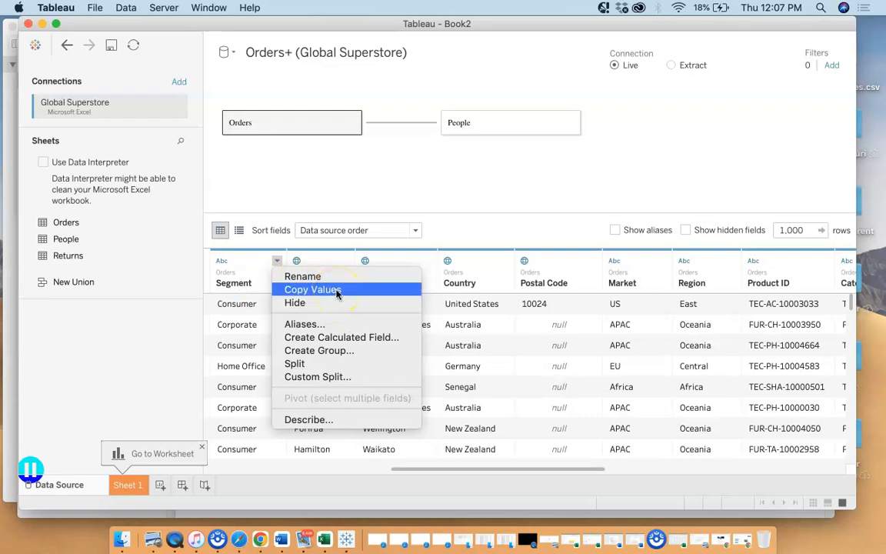
pyautogui.click(312, 307)
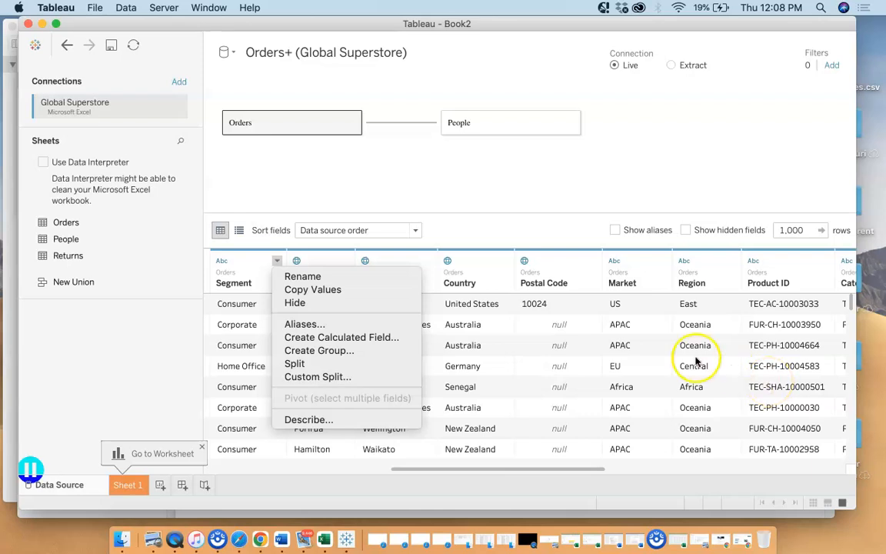
pyautogui.click(611, 277)
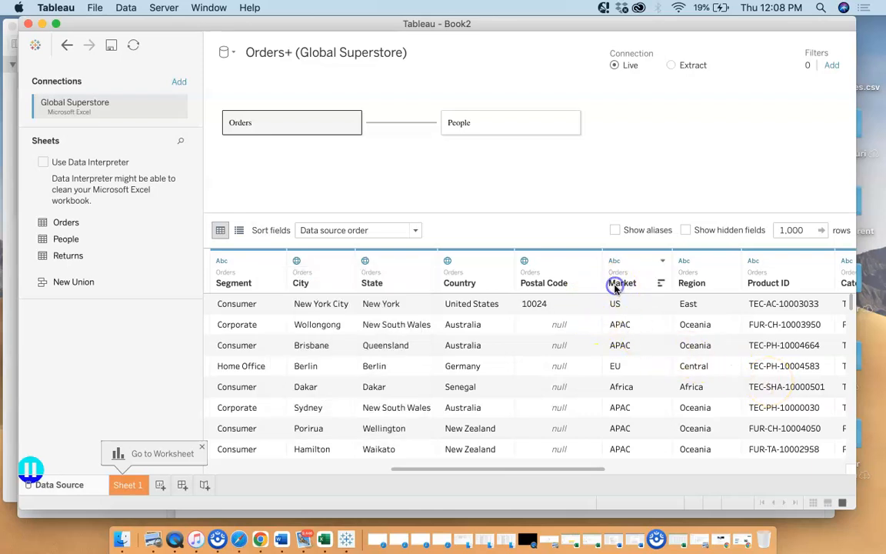
pyautogui.click(660, 264)
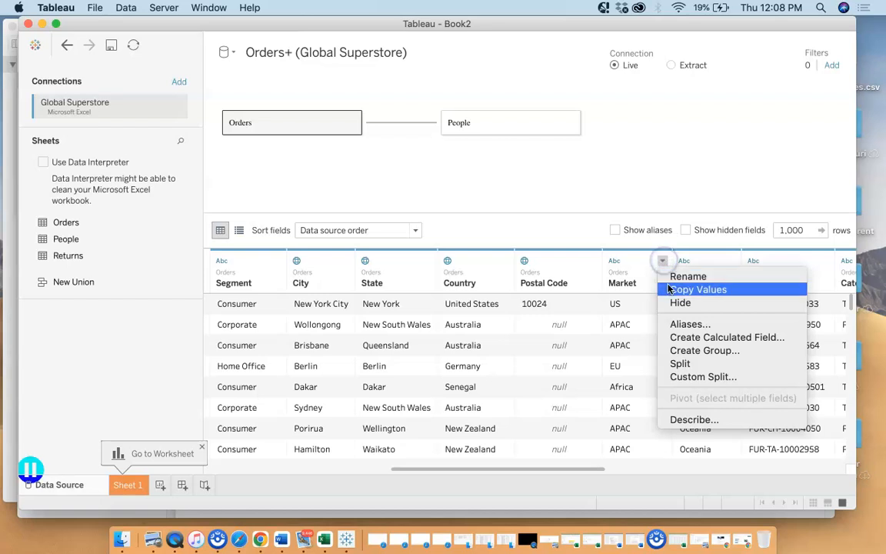
pyautogui.click(679, 277)
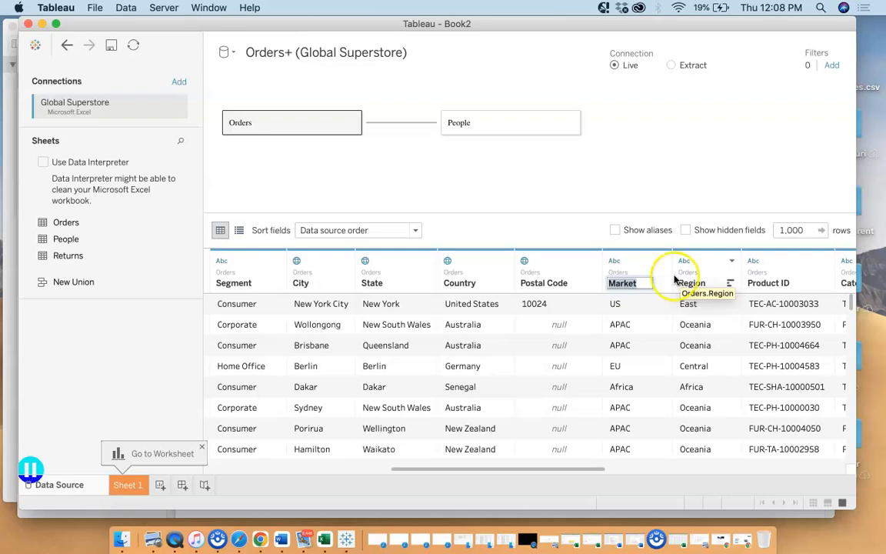
pyautogui.click(600, 179)
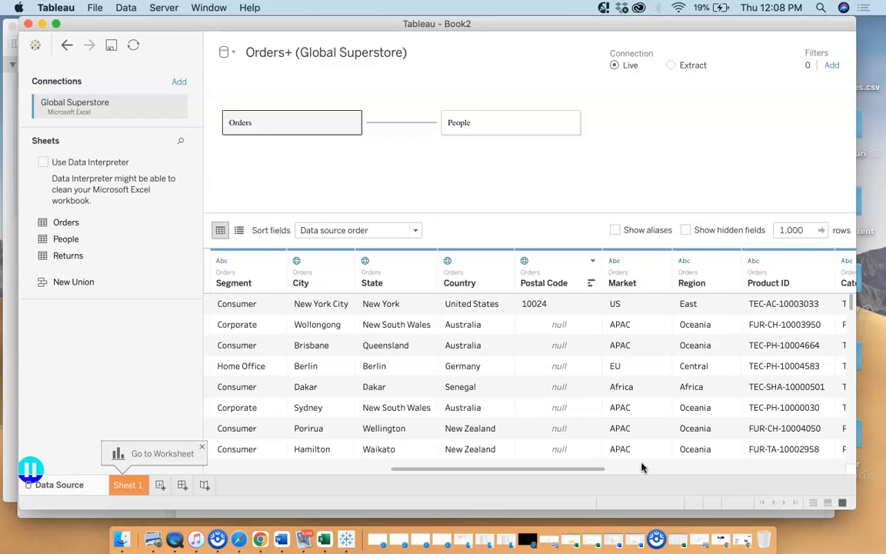
# Dismiss the worksheet hint, add a new worksheet, and return to Sheet 1
pyautogui.click(202, 446)
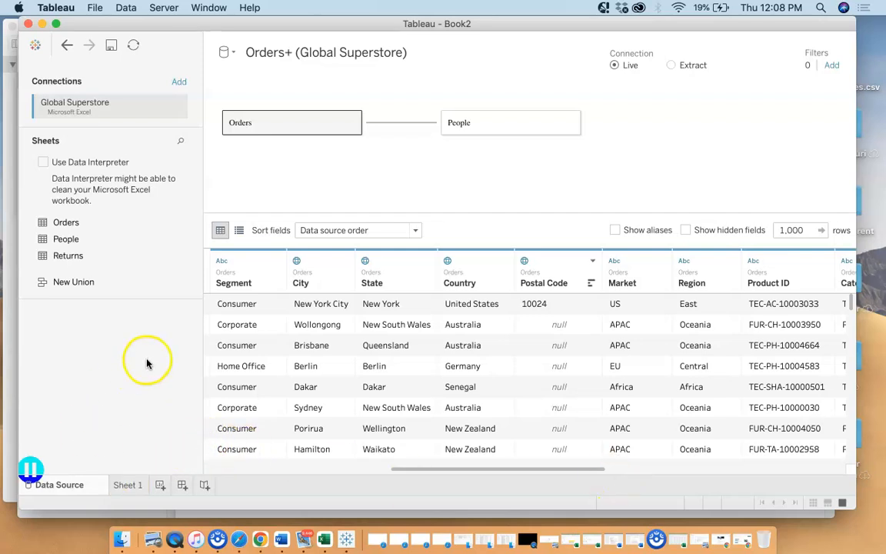
pyautogui.click(160, 486)
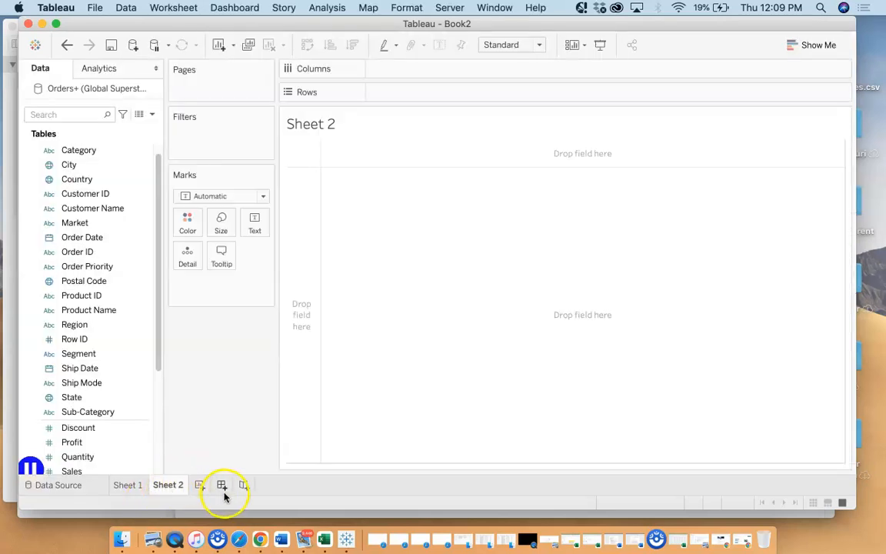
pyautogui.click(120, 487)
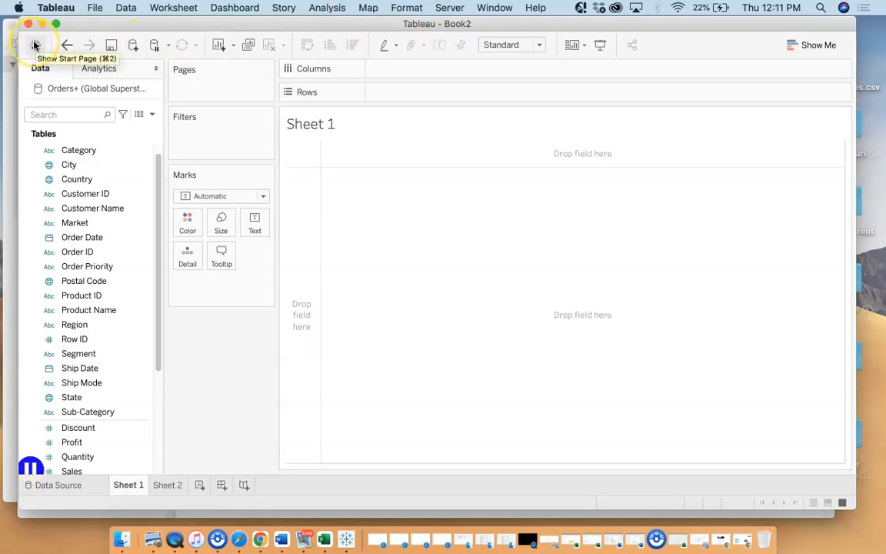
# Examine the worksheet commands for undo, redo, save, new data source and pausing auto updates, plus Sheet 1's own options
pyautogui.click(67, 46)
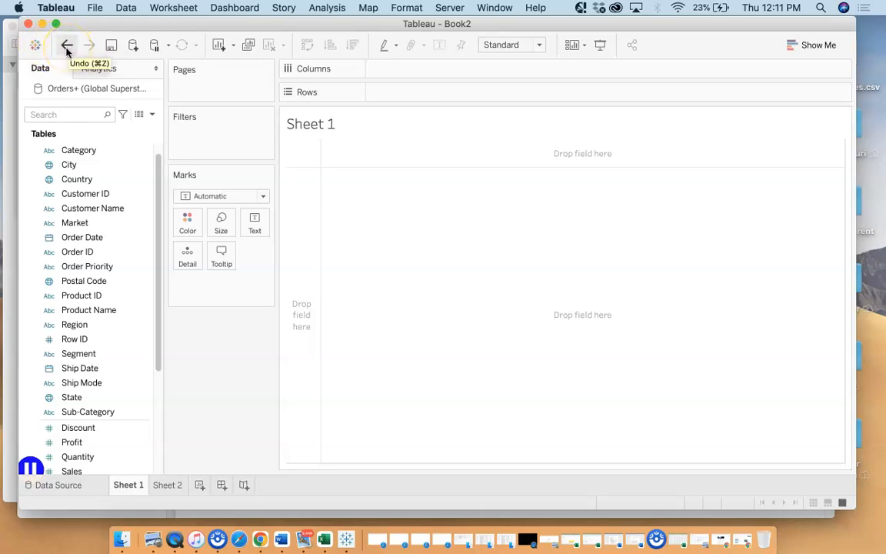
pyautogui.click(86, 48)
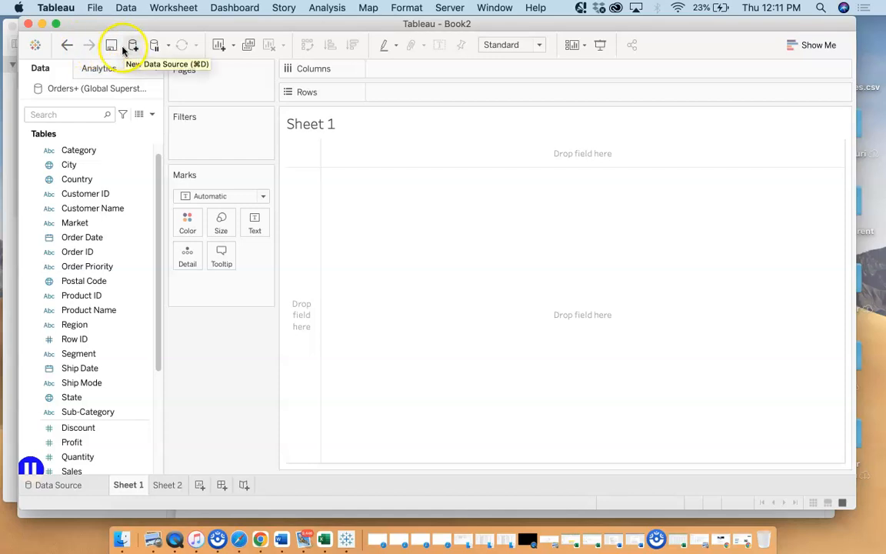
pyautogui.click(111, 47)
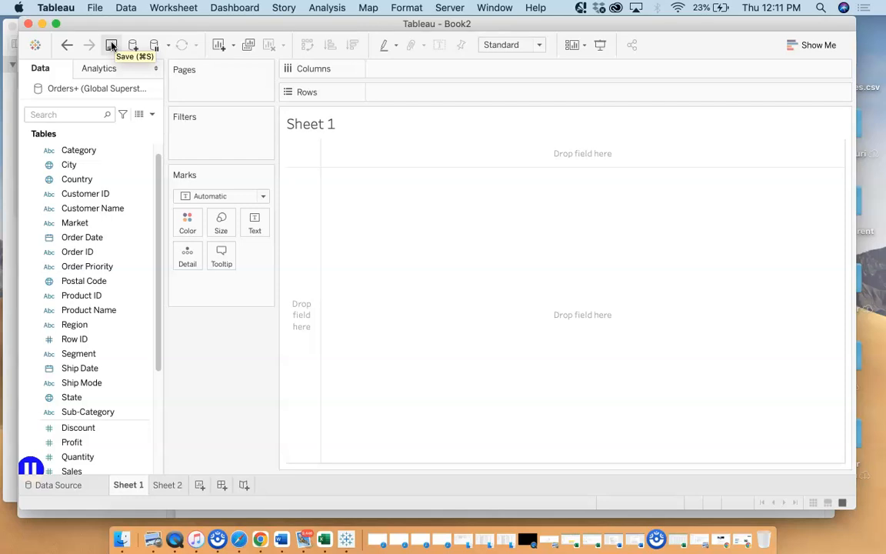
pyautogui.click(132, 46)
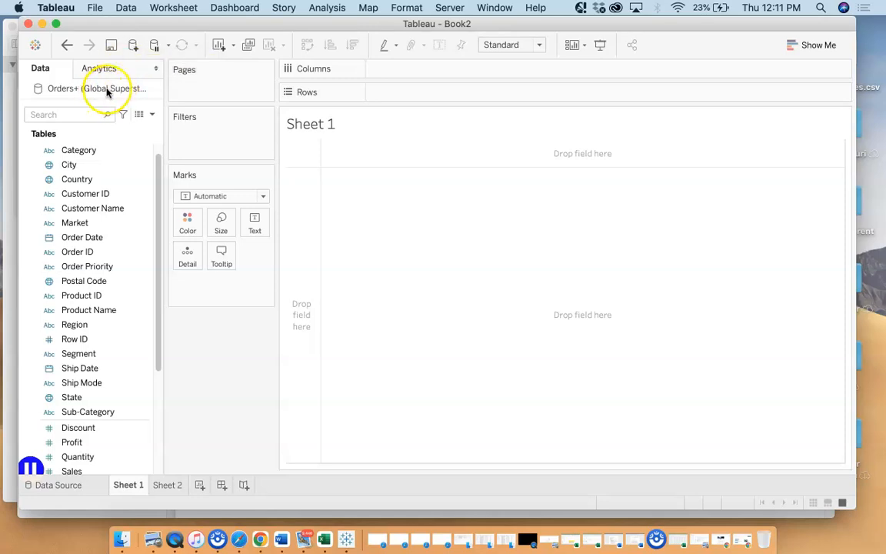
pyautogui.click(153, 48)
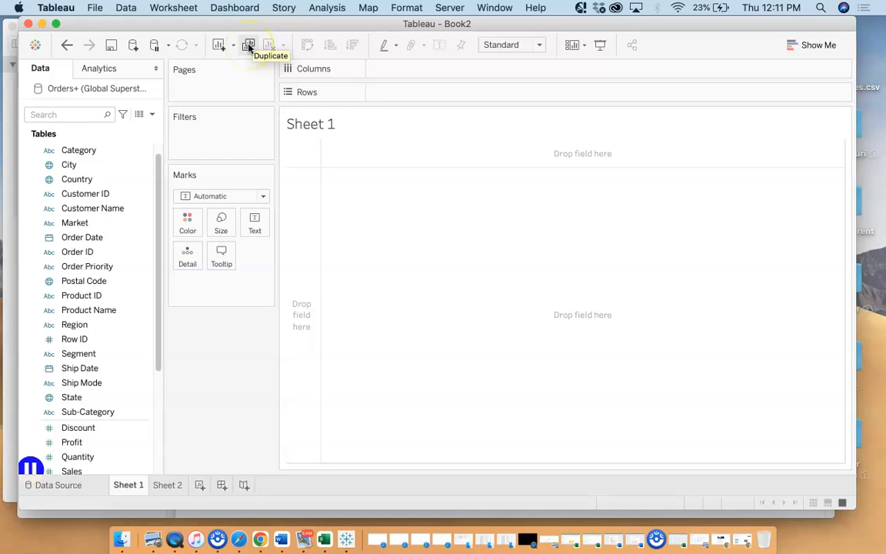
pyautogui.rightClick(127, 486)
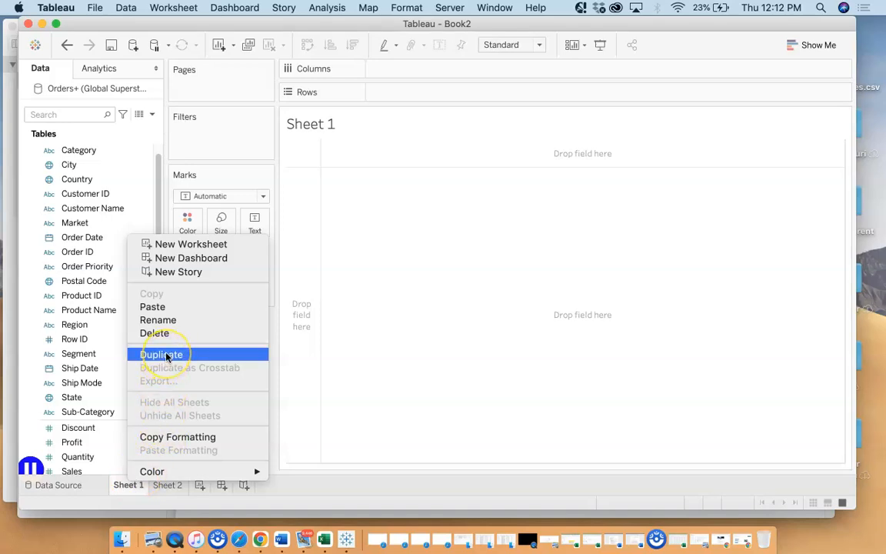
pyautogui.click(258, 55)
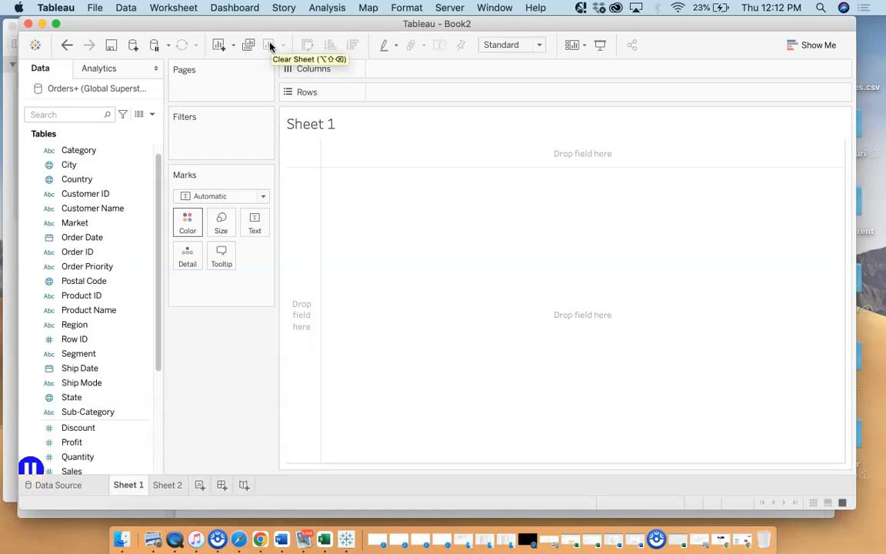
# Examine the commands for clearing the sheet, swapping rows and columns and sorting, and view the available fit options
pyautogui.click(271, 46)
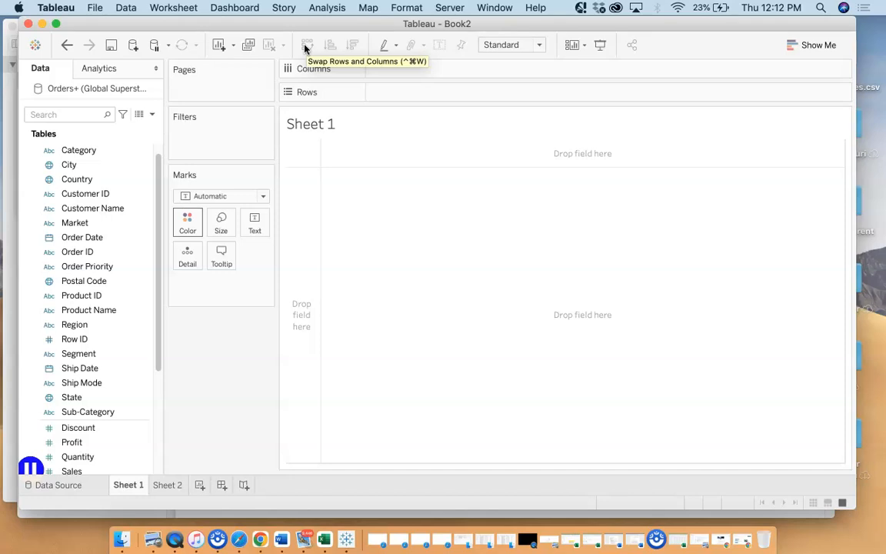
pyautogui.click(326, 51)
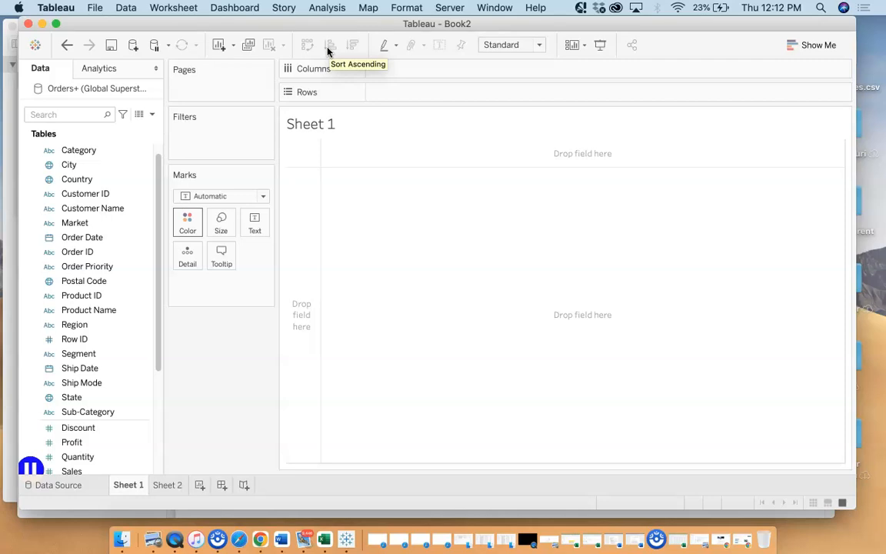
pyautogui.click(352, 45)
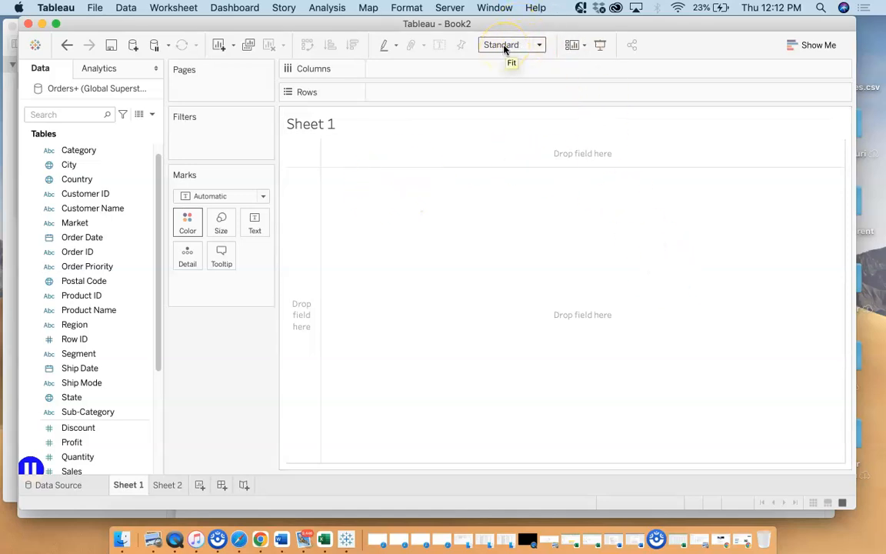
pyautogui.click(539, 45)
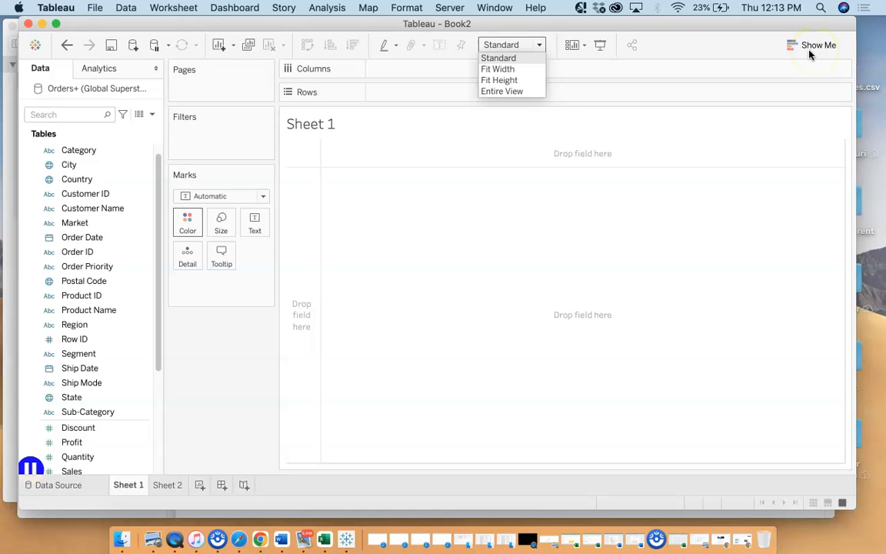
pyautogui.click(73, 467)
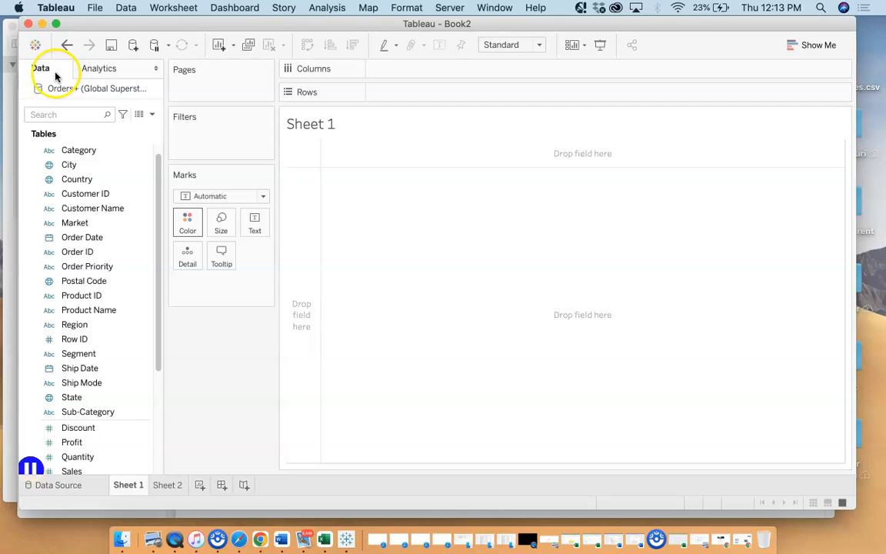
# Look over Sheet 1's list of Orders fields and compare it with the columns on the data source page
pyautogui.click(73, 296)
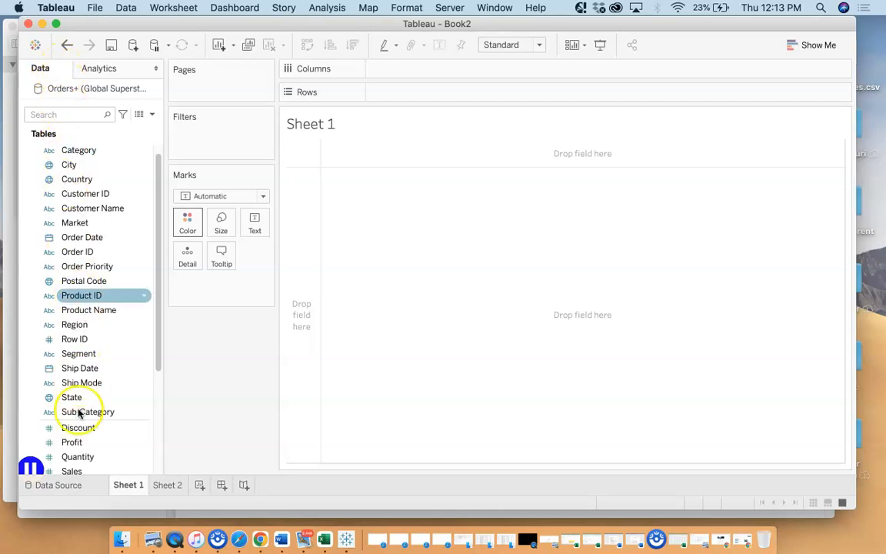
pyautogui.moveTo(160, 332); pyautogui.dragTo(148, 253)
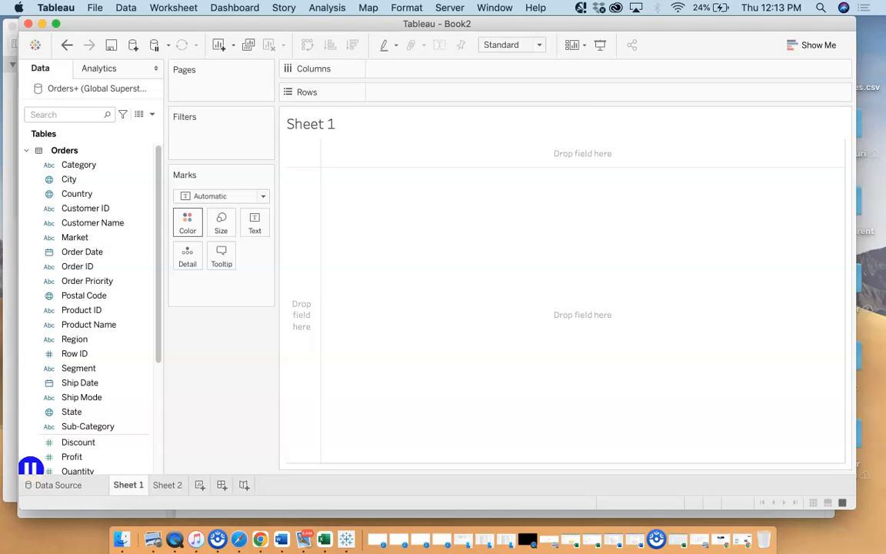
pyautogui.click(56, 485)
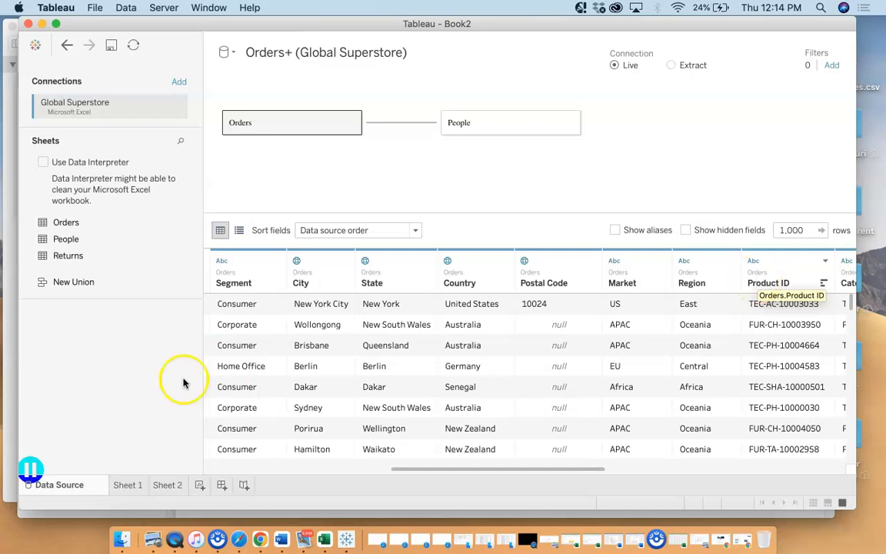
pyautogui.click(128, 486)
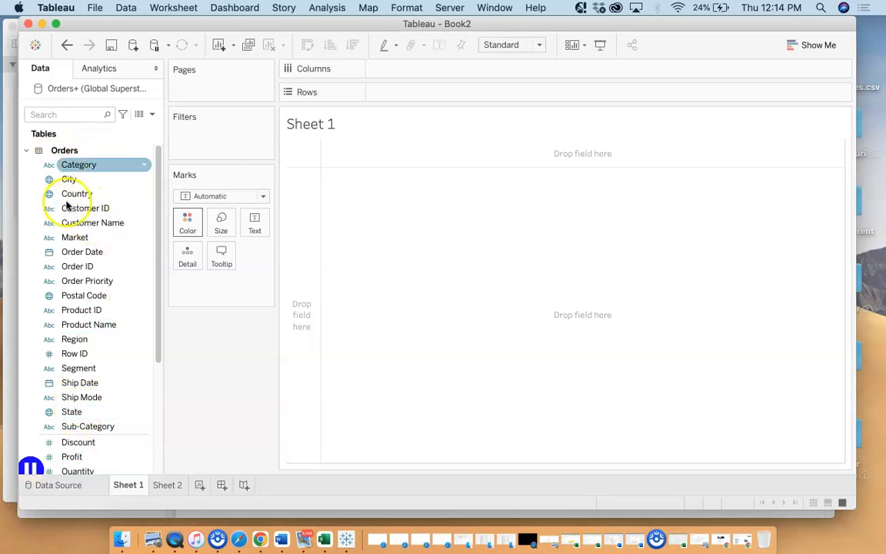
pyautogui.moveTo(159, 159); pyautogui.dragTo(157, 77)
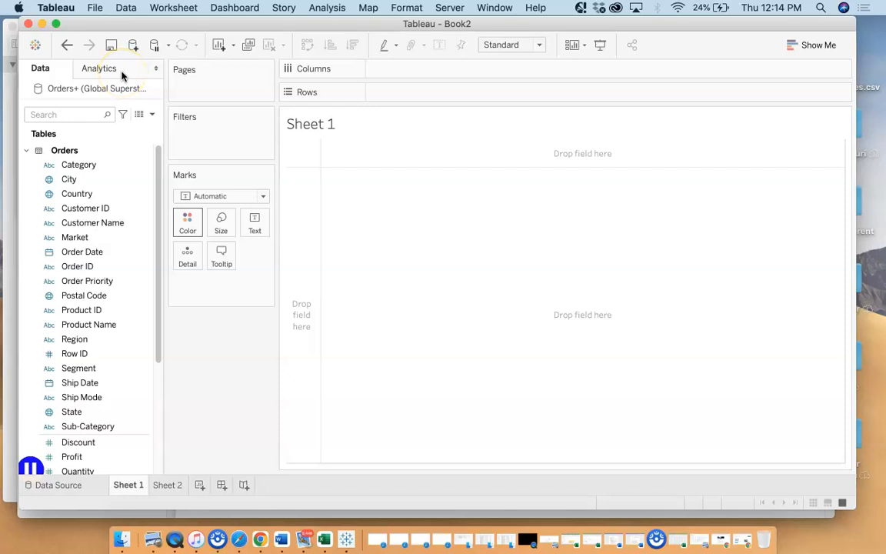
# View the analytics options available for Sheet 1, and look through the data fields of the Orders and People tables
pyautogui.click(121, 73)
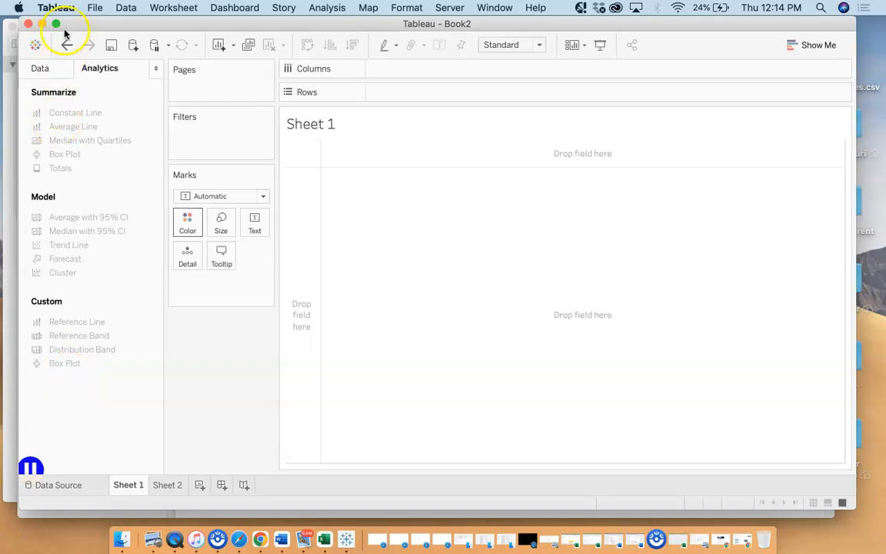
pyautogui.click(50, 69)
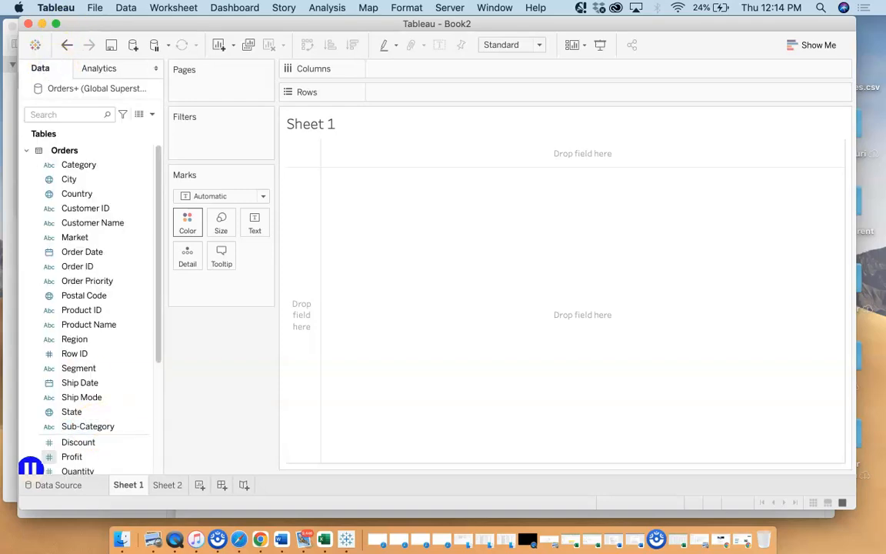
pyautogui.click(73, 165)
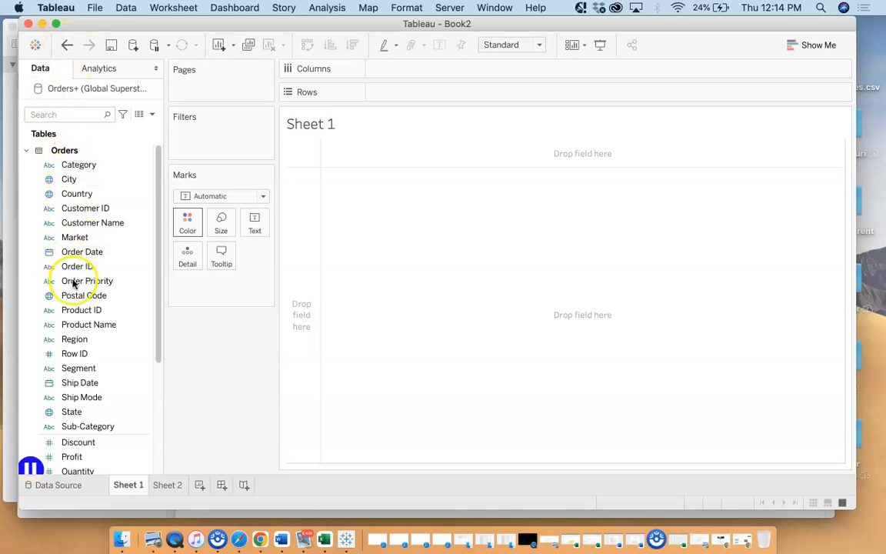
pyautogui.moveTo(156, 333); pyautogui.dragTo(146, 414)
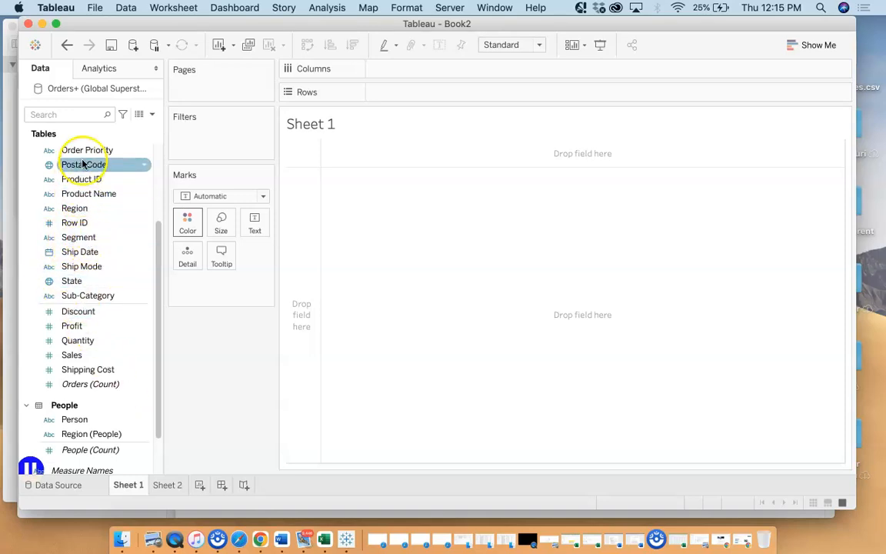
# Compare the Orders table's dimensions, such as Ship Date and Product Name, with its measures, such as Profit and Quantity
pyautogui.click(83, 251)
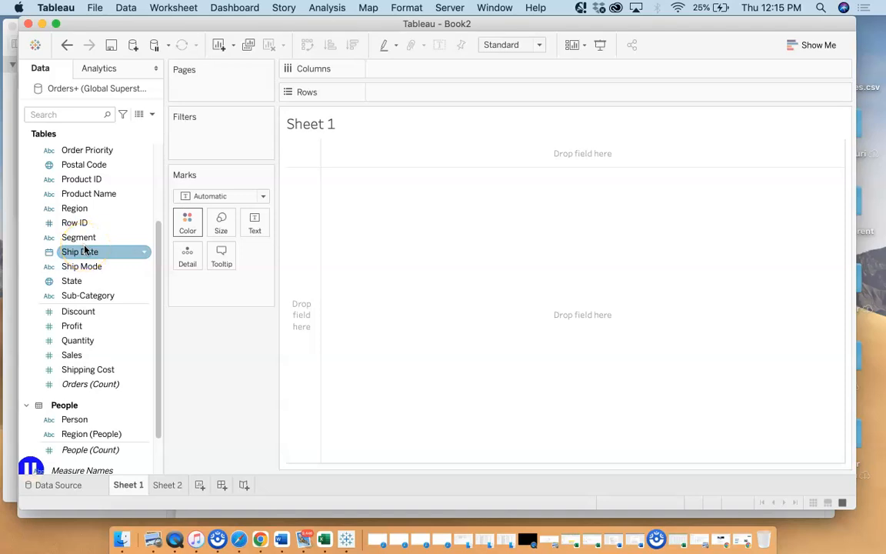
pyautogui.click(75, 328)
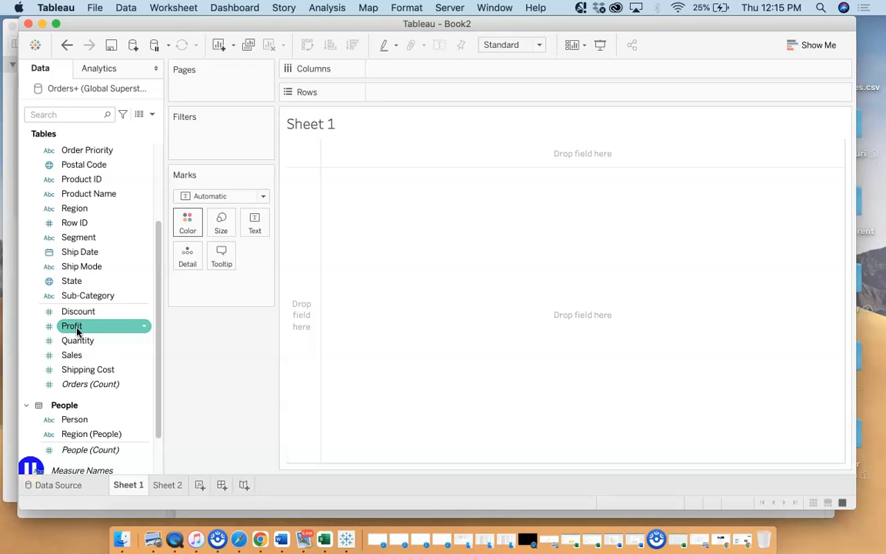
pyautogui.click(35, 209)
pyautogui.click(69, 192)
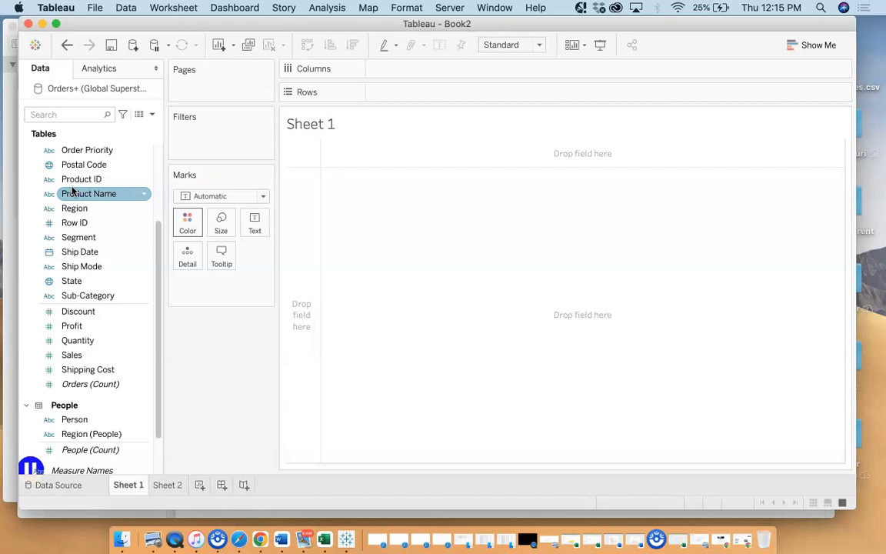
pyautogui.click(77, 252)
pyautogui.click(83, 341)
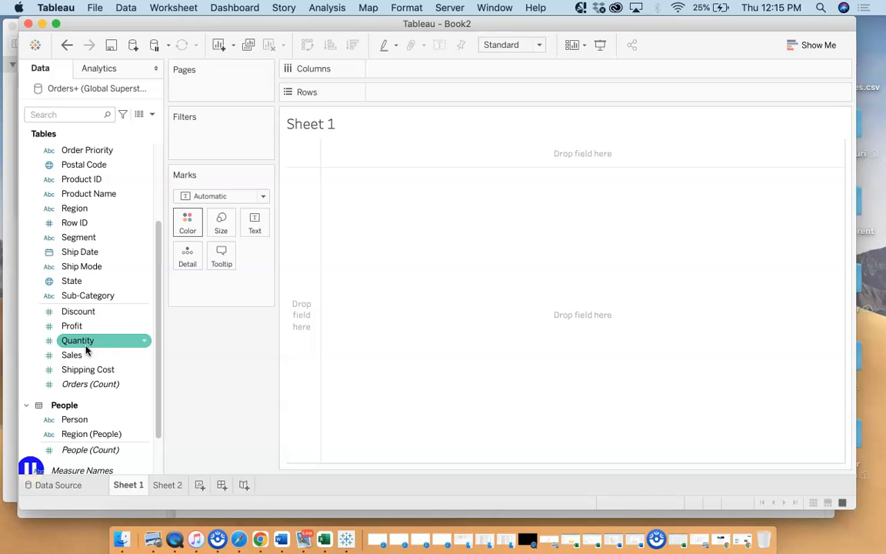
pyautogui.click(37, 387)
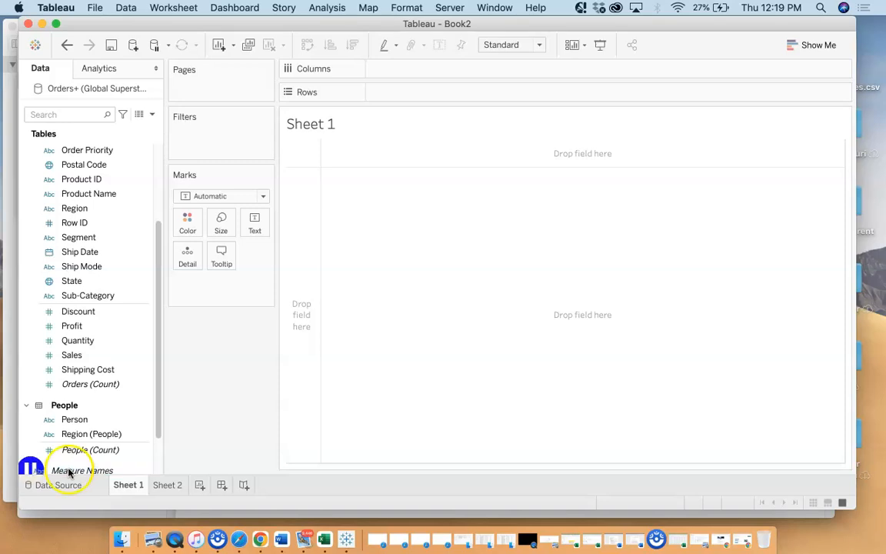
# View the chart types offered by Show Me, and close the chart list again
pyautogui.click(807, 51)
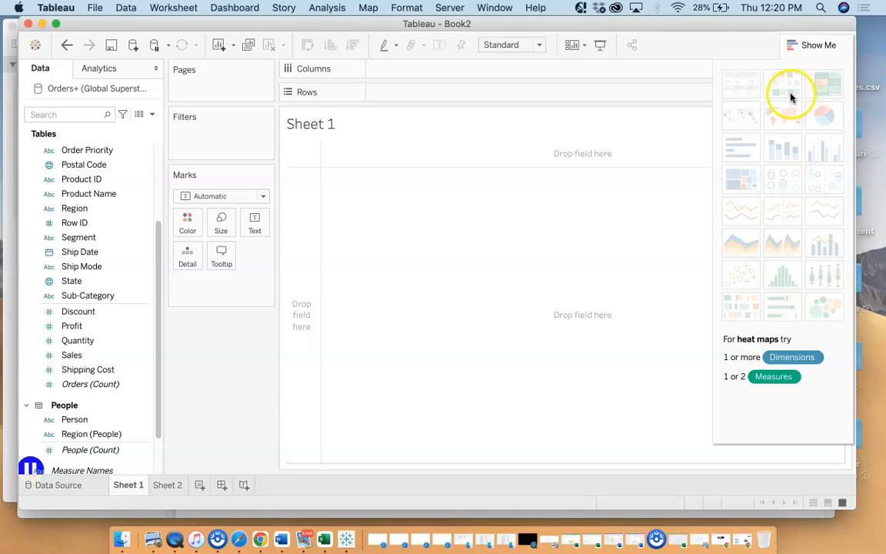
pyautogui.click(791, 48)
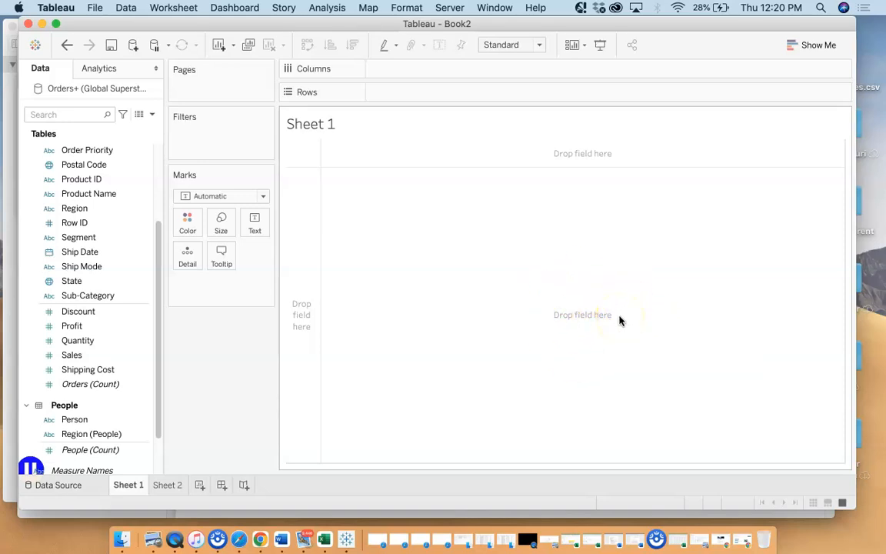
# Examine where measures like Sales and dimensions like Product ID can be placed on Sheet 1, including the Columns and Rows shelves
pyautogui.click(66, 354)
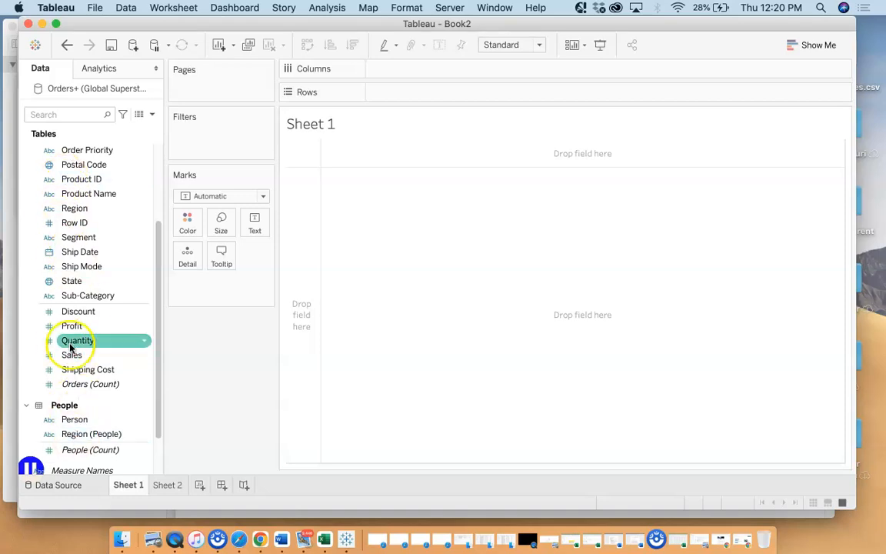
pyautogui.moveTo(72, 363); pyautogui.dragTo(298, 329)
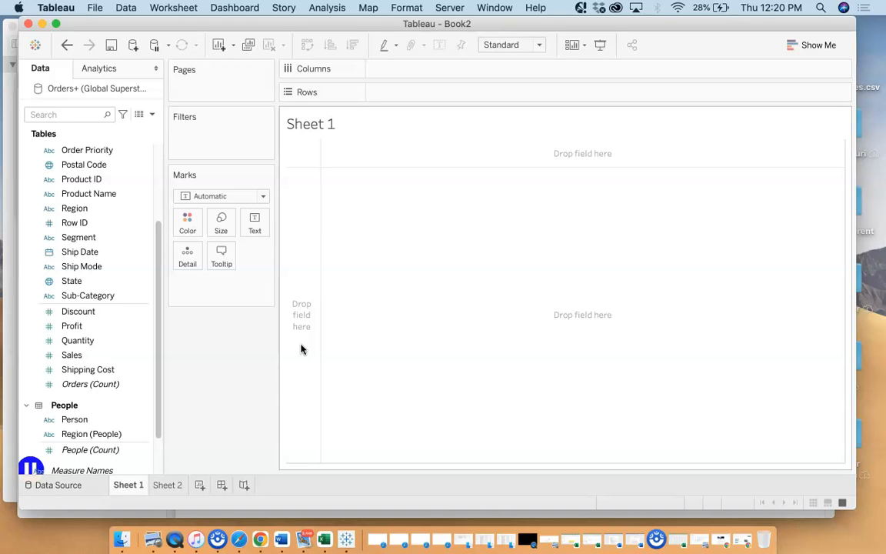
pyautogui.moveTo(58, 369); pyautogui.dragTo(289, 376)
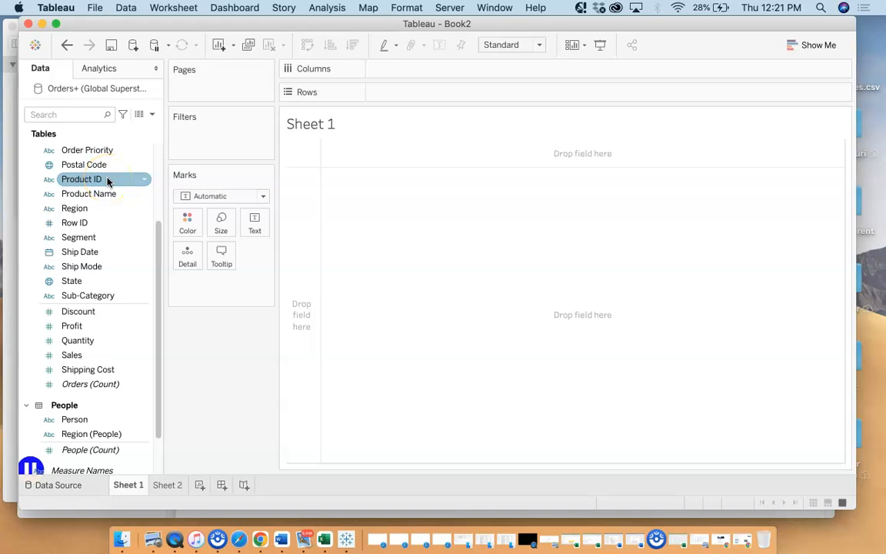
pyautogui.moveTo(108, 182); pyautogui.dragTo(444, 140)
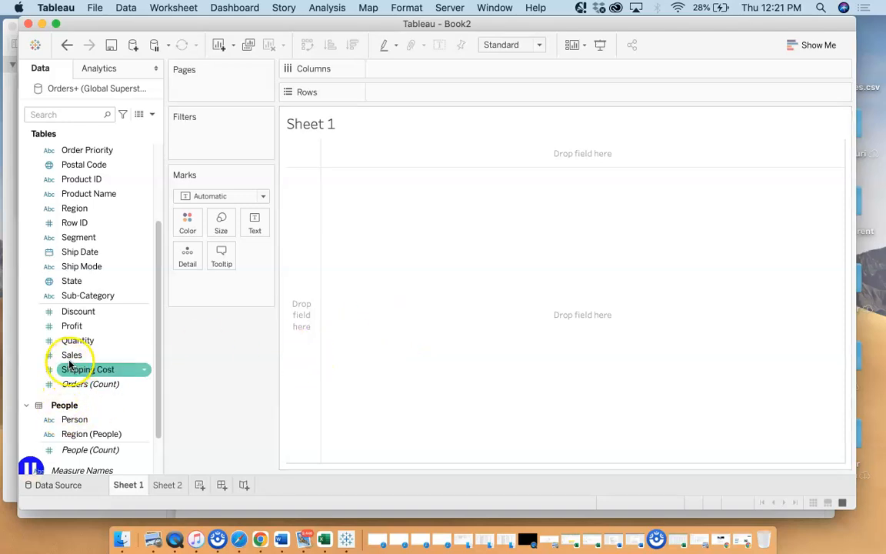
pyautogui.moveTo(69, 358)
pyautogui.mouseDown()
pyautogui.moveTo(206, 376)
pyautogui.moveTo(280, 356)
pyautogui.moveTo(290, 325)
pyautogui.moveTo(157, 388)
pyautogui.moveTo(82, 351)
pyautogui.mouseUp()
pyautogui.click(79, 213)
pyautogui.moveTo(80, 213); pyautogui.dragTo(91, 286)
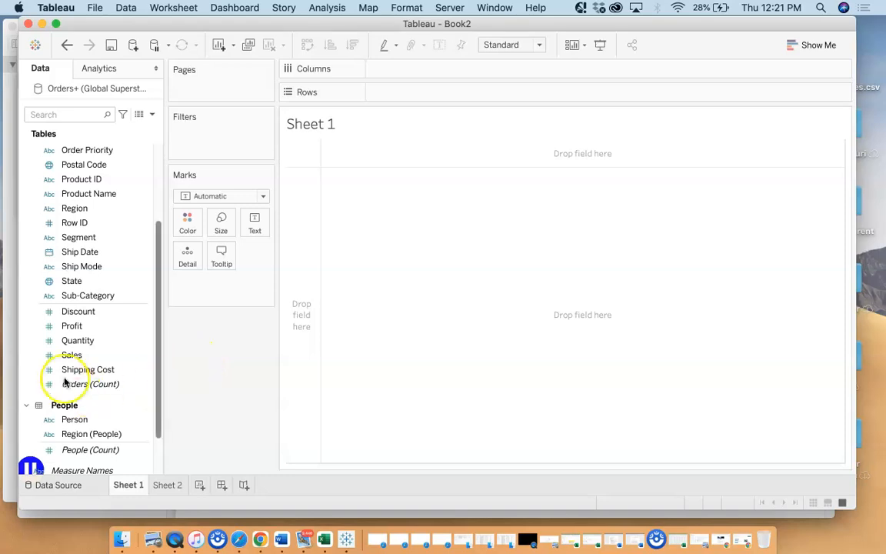
pyautogui.click(73, 355)
pyautogui.click(285, 294)
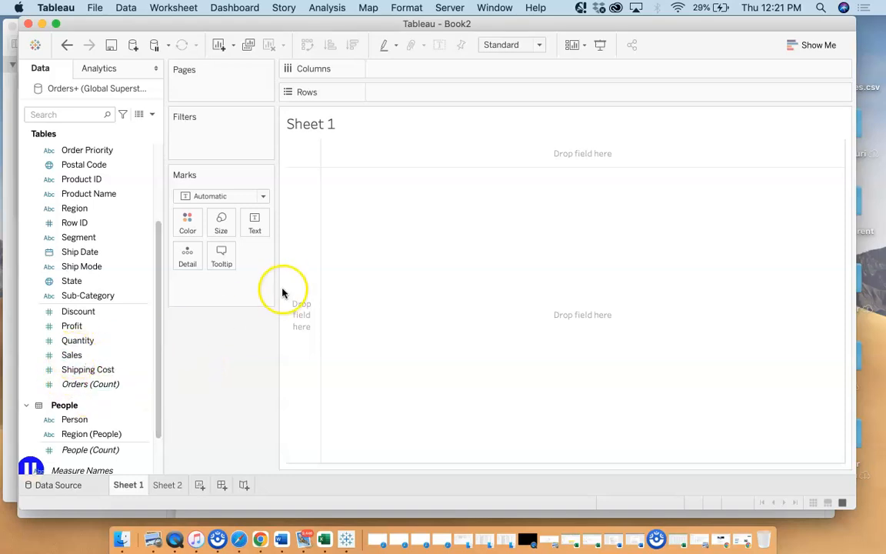
pyautogui.click(82, 356)
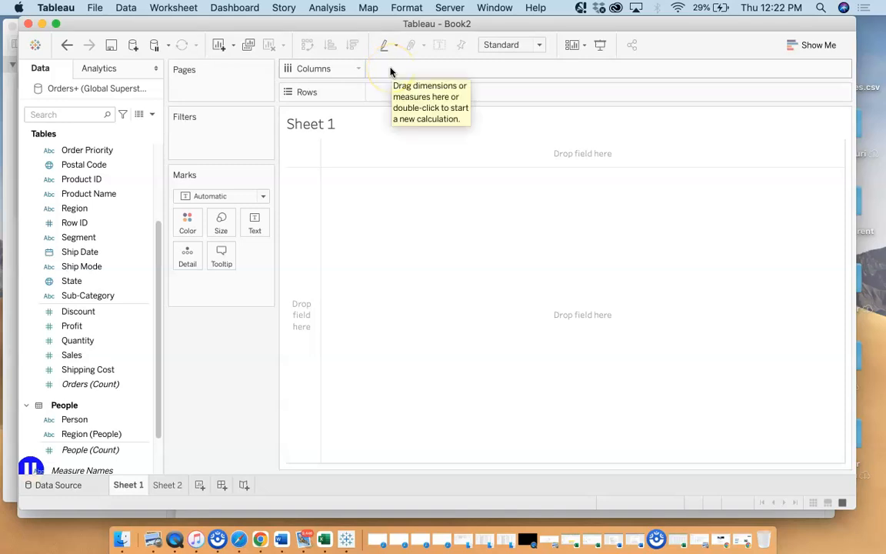
# Review which Orders fields are dimensions, from Region through State, and which are measures, such as Sales, Quantity and Shipping Cost
pyautogui.click(86, 208)
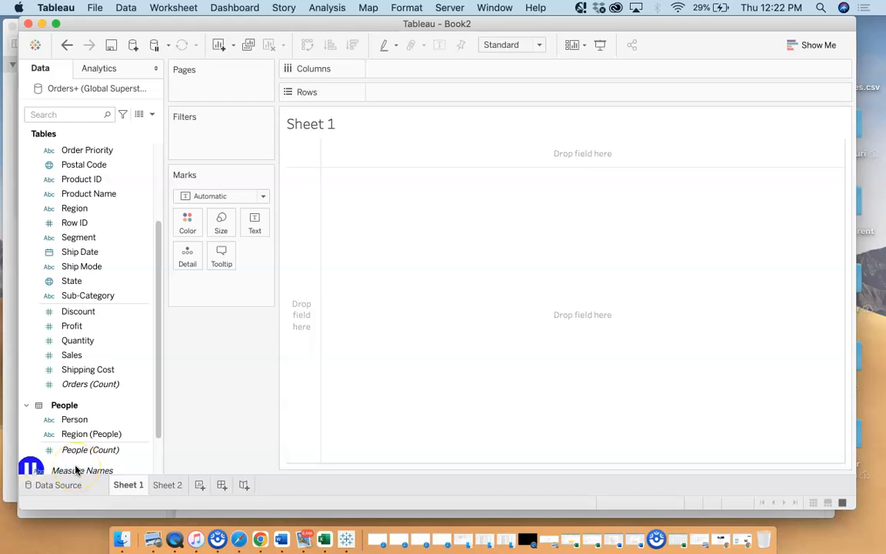
pyautogui.click(83, 371)
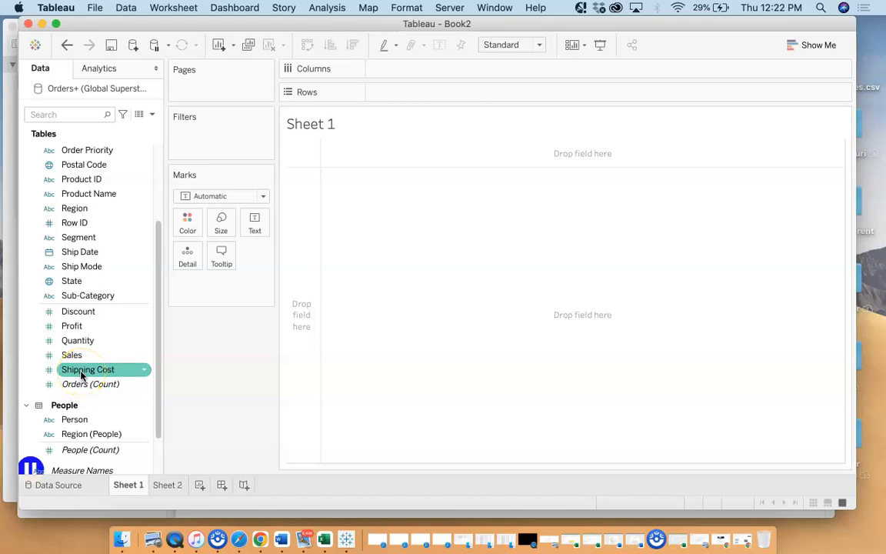
pyautogui.click(163, 269)
pyautogui.click(132, 247)
pyautogui.click(123, 206)
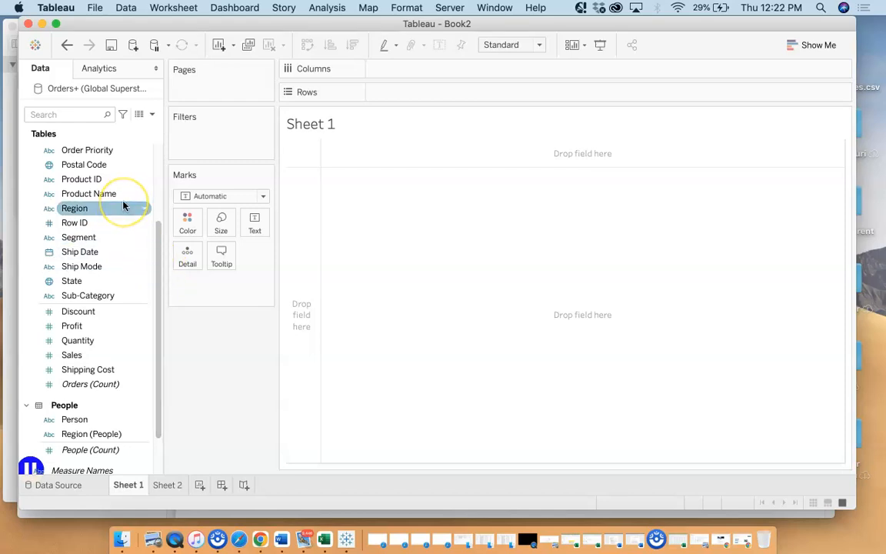
pyautogui.click(69, 356)
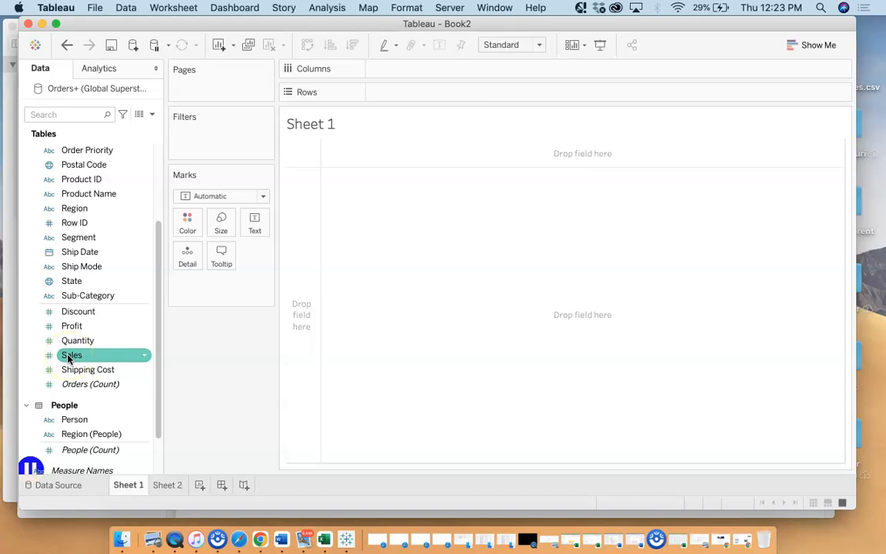
pyautogui.click(100, 281)
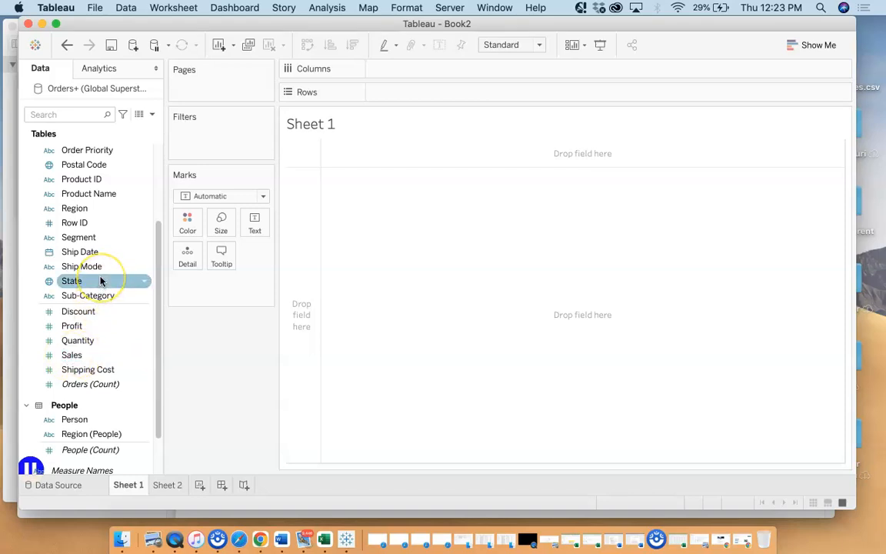
pyautogui.click(96, 266)
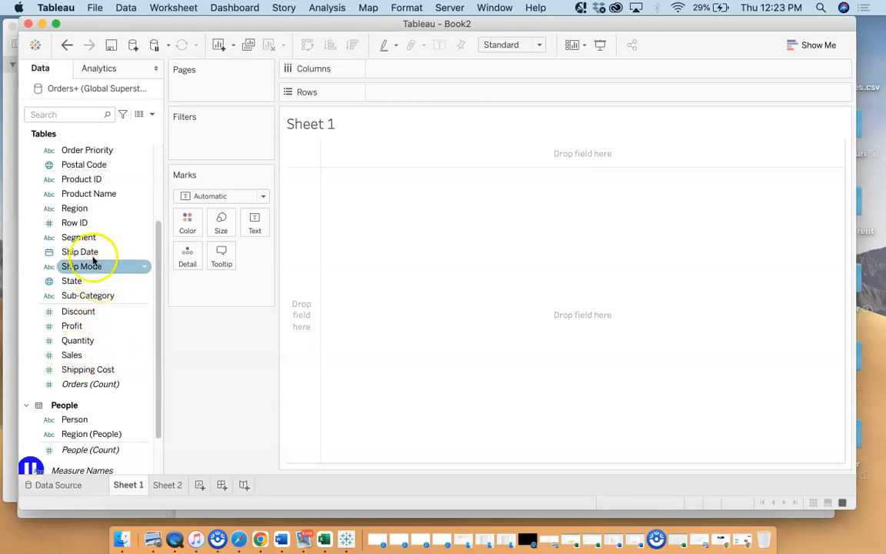
pyautogui.click(91, 238)
pyautogui.click(85, 223)
pyautogui.click(82, 210)
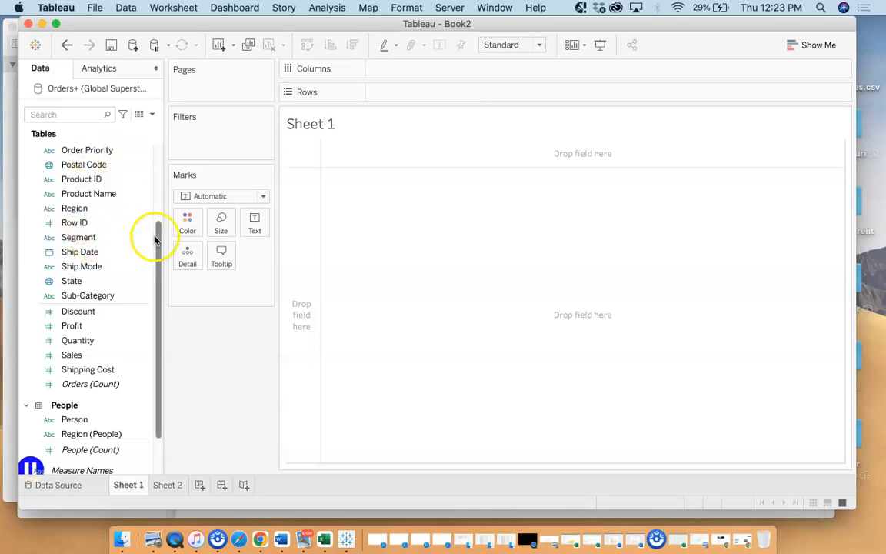
pyautogui.click(85, 340)
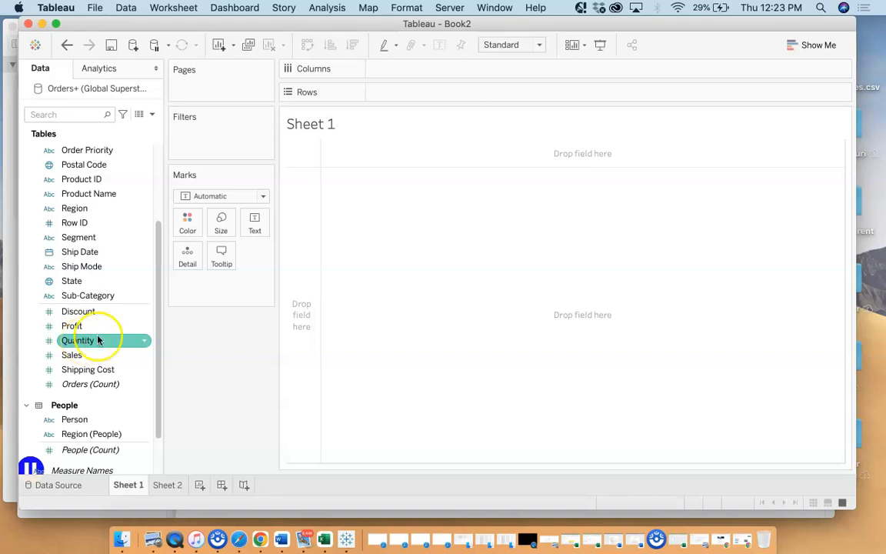
# Look over the Orders dimensions from the start of the list, including City, Country, Market and Order Date, down to Discount
pyautogui.moveTo(159, 256); pyautogui.dragTo(161, 203)
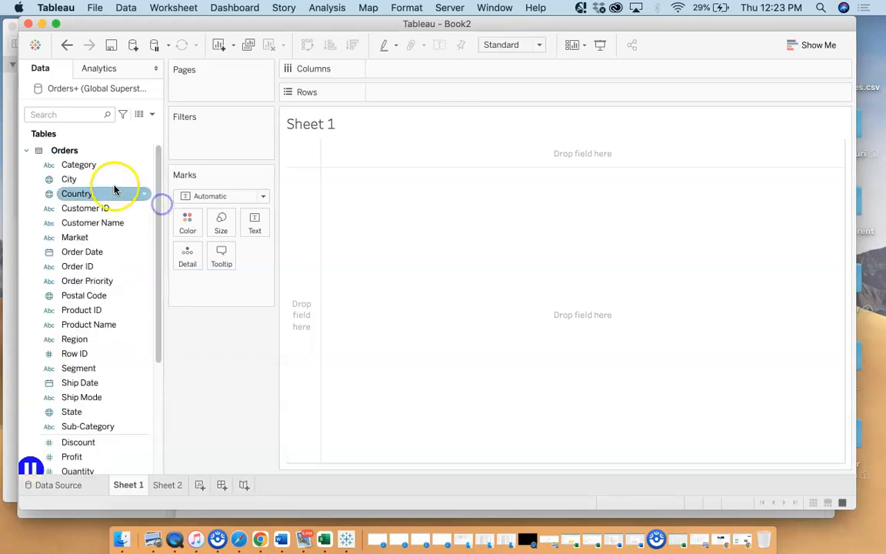
pyautogui.click(78, 179)
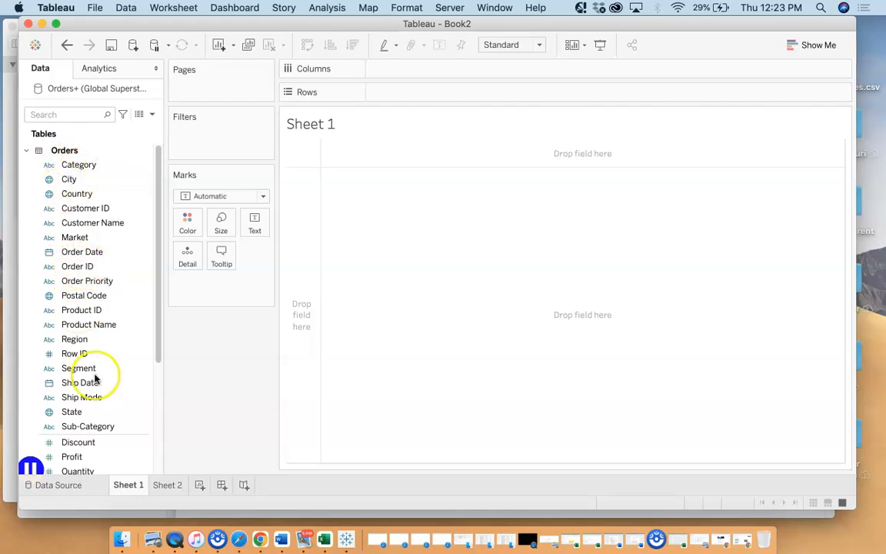
pyautogui.click(81, 179)
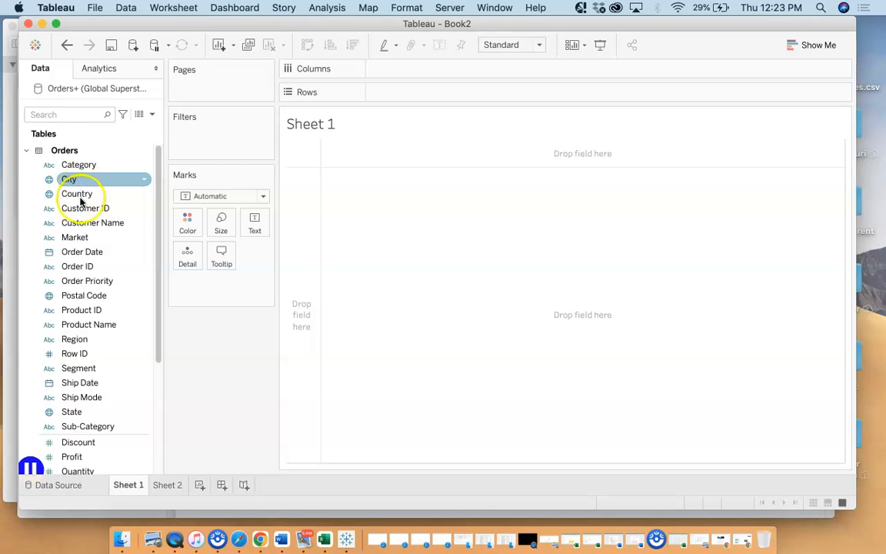
pyautogui.click(82, 197)
pyautogui.click(79, 251)
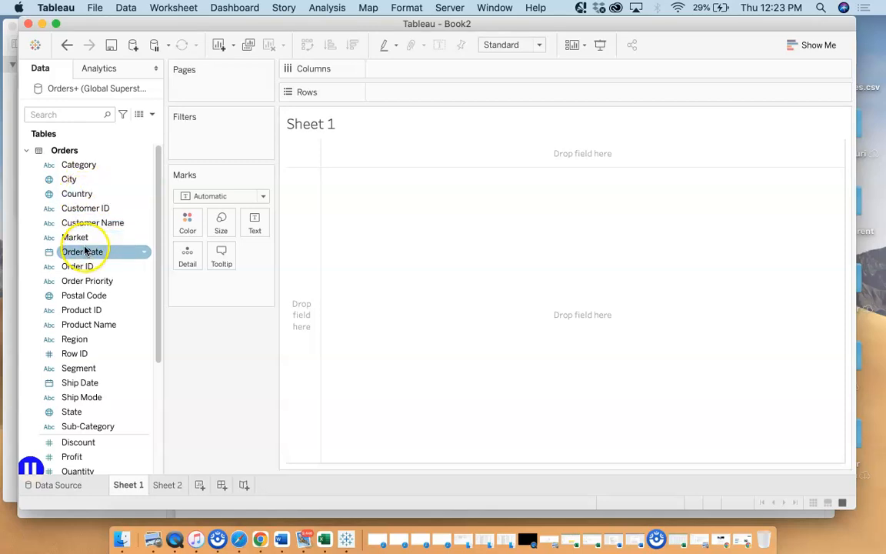
pyautogui.click(85, 243)
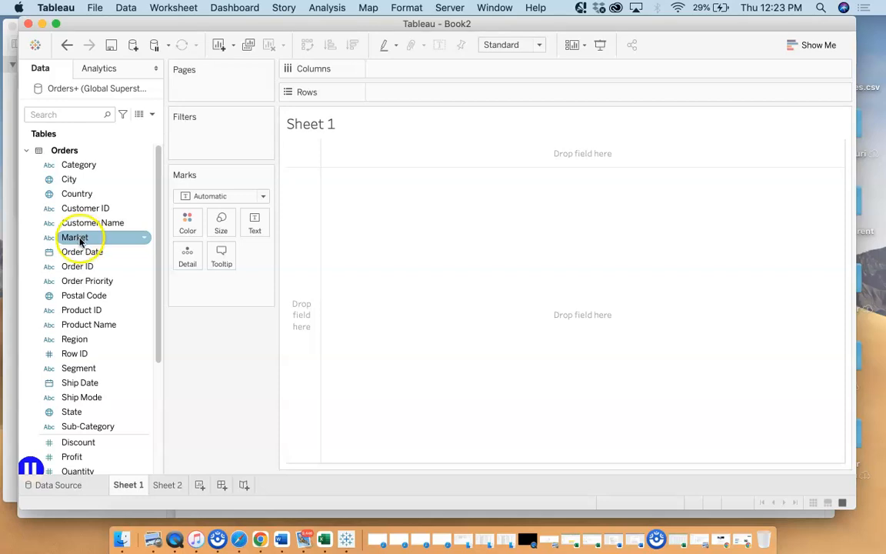
pyautogui.click(77, 224)
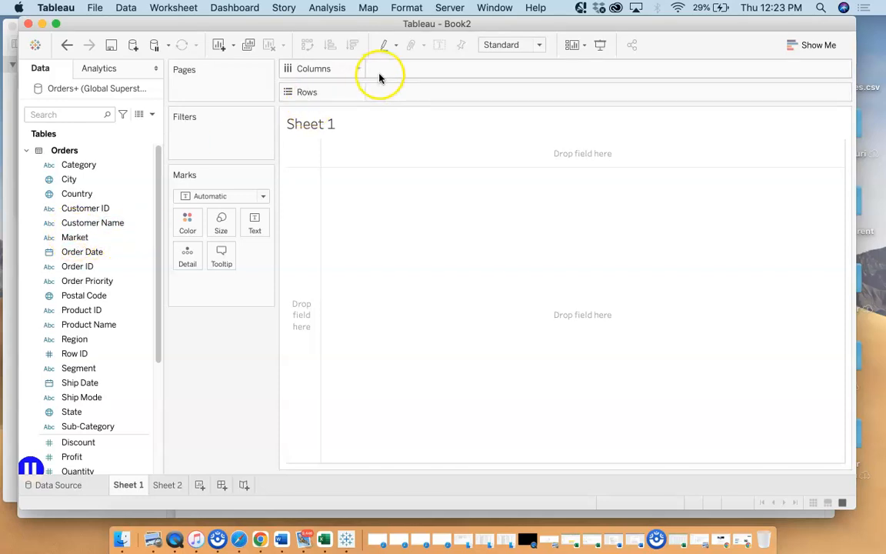
pyautogui.click(84, 299)
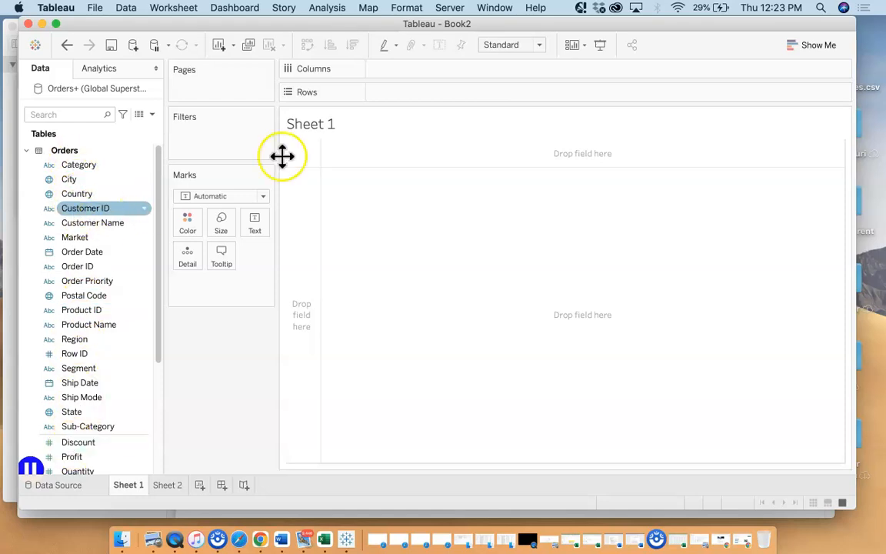
pyautogui.click(95, 446)
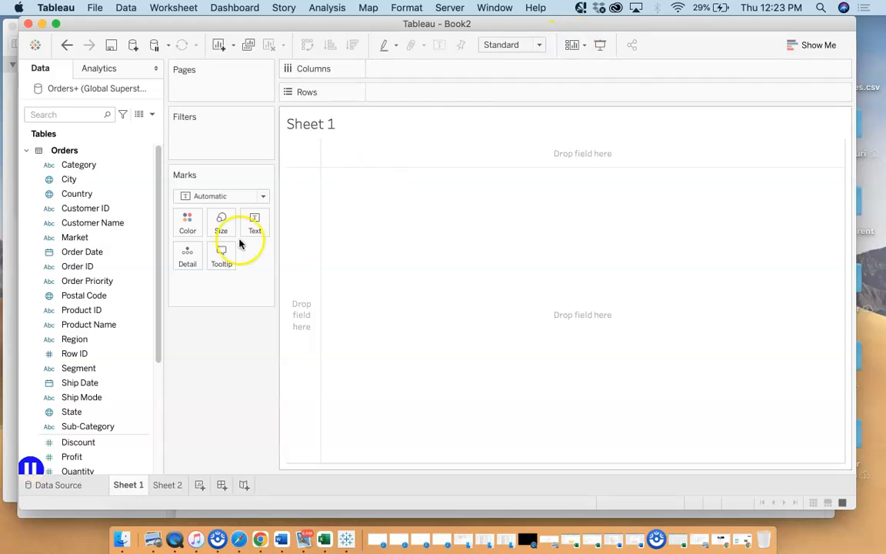
# Place the Sales measure from the Orders table on Sheet 1's Rows shelf as a sum
pyautogui.moveTo(158, 286); pyautogui.dragTo(154, 340)
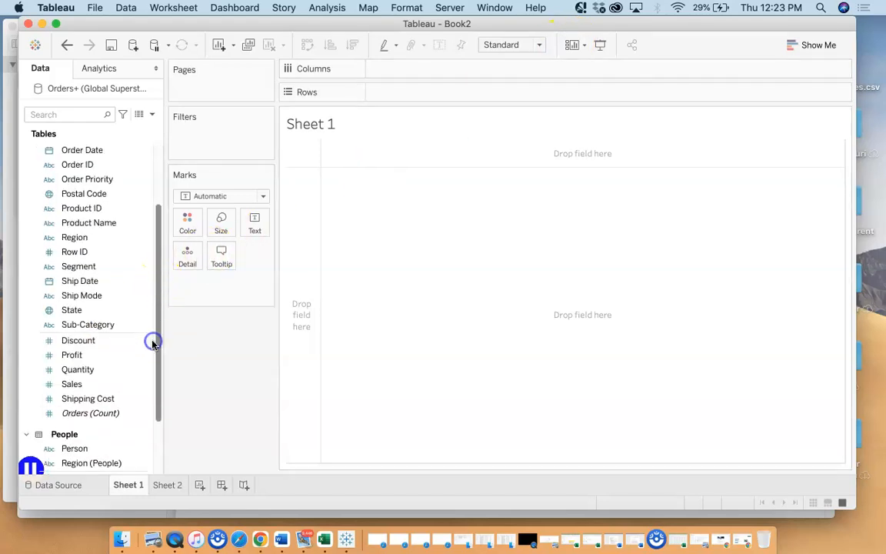
pyautogui.click(73, 386)
pyautogui.moveTo(73, 387); pyautogui.dragTo(392, 94)
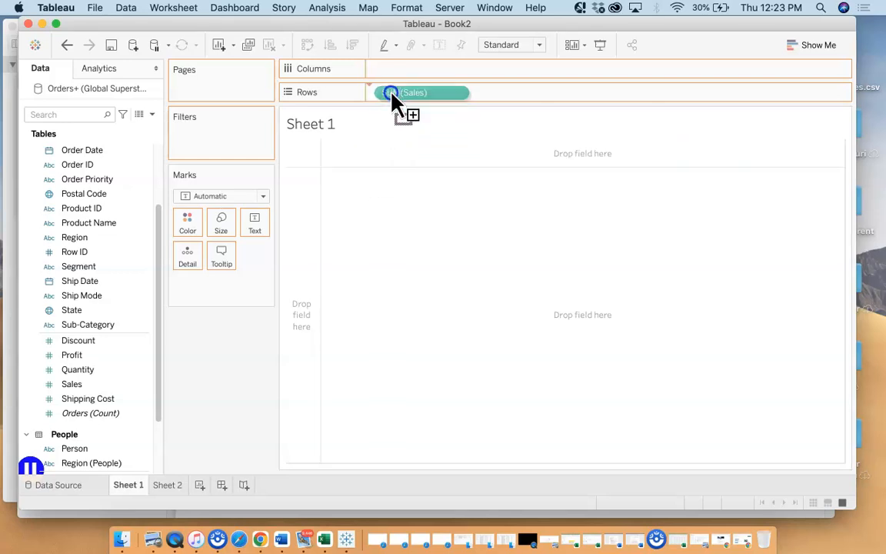
pyautogui.moveTo(392, 93); pyautogui.dragTo(390, 94)
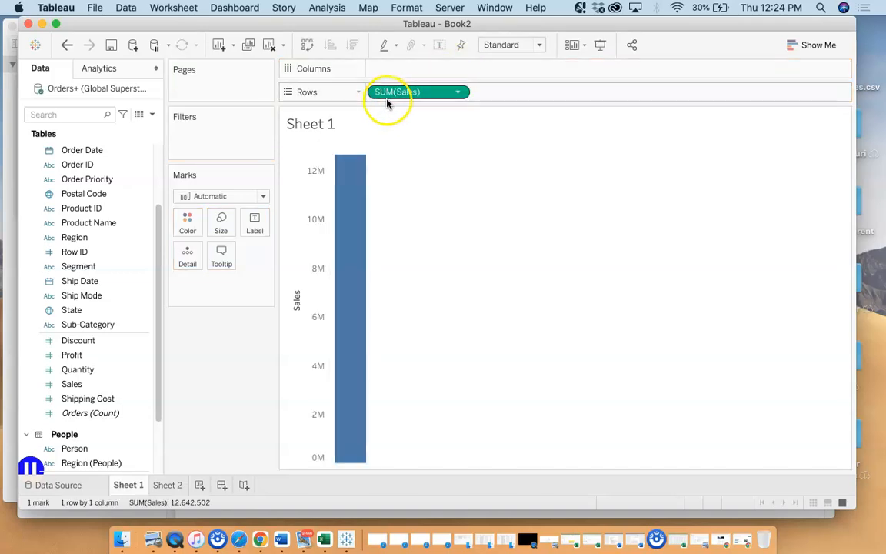
# Place the Order Date dimension from the Orders table on Sheet 1's Columns shelf, grouped by year
pyautogui.moveTo(353, 172)
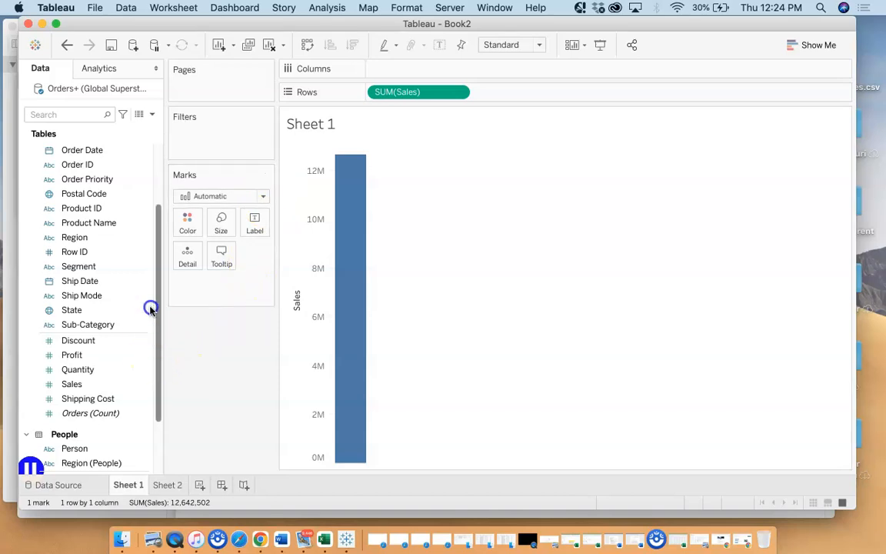
pyautogui.scroll(3, 152, 307)
pyautogui.click(122, 329)
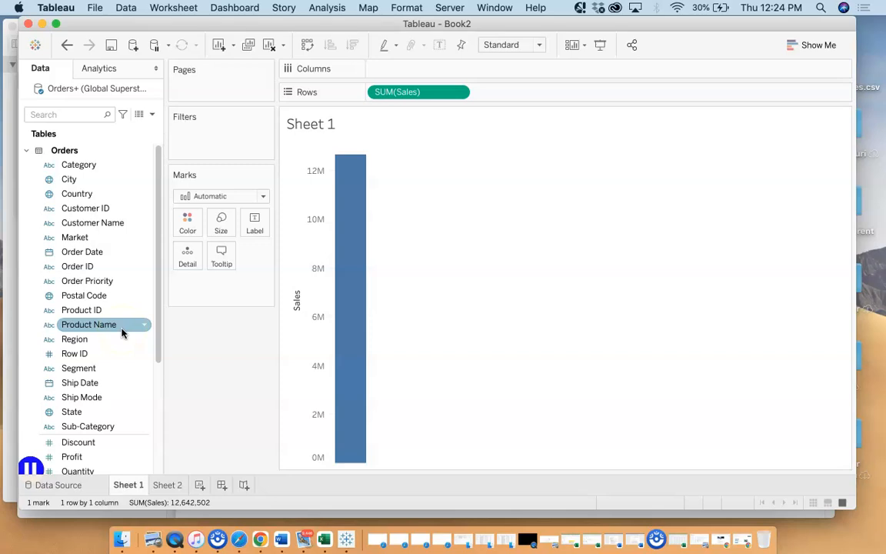
pyautogui.click(77, 442)
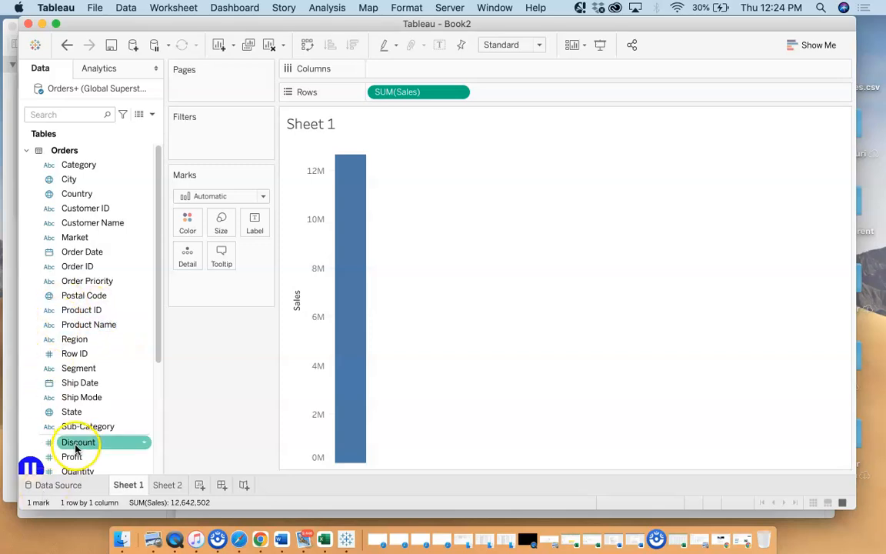
pyautogui.click(76, 253)
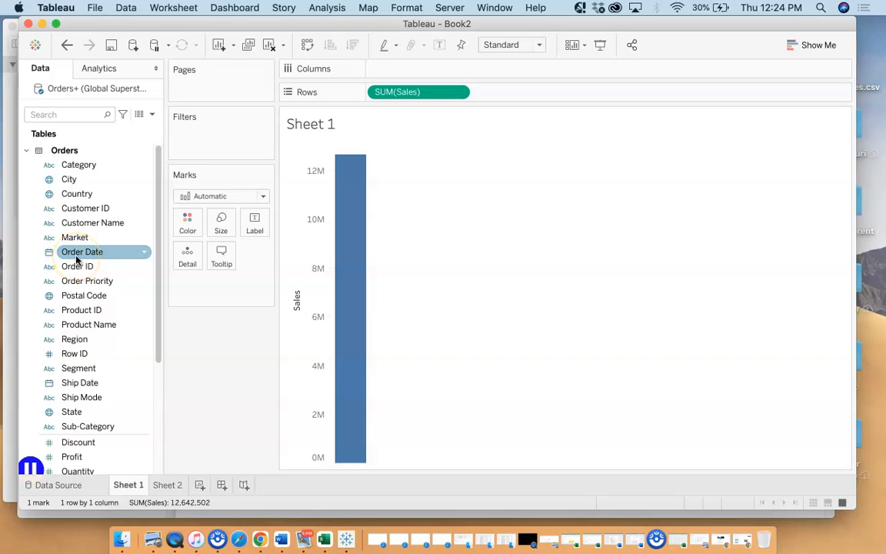
pyautogui.moveTo(76, 260); pyautogui.dragTo(387, 79)
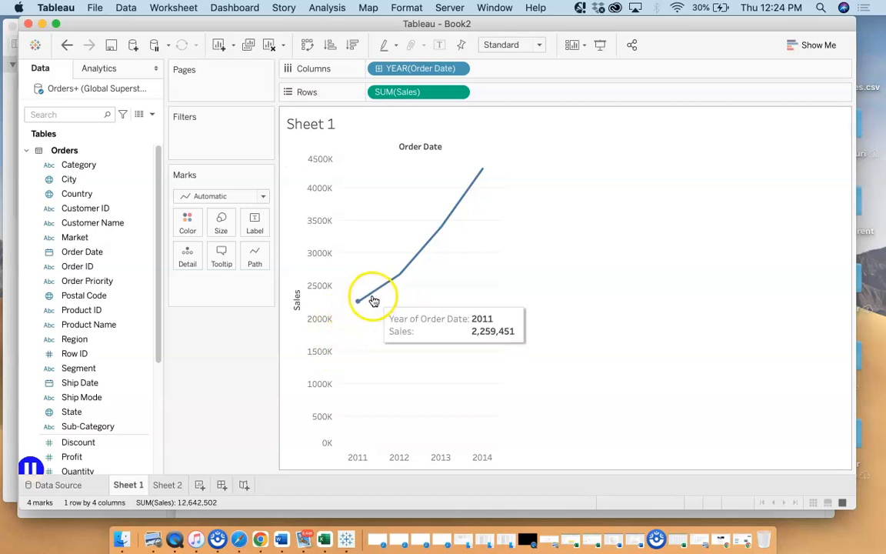
# Examine the Sales values at the yearly points of the line from 2011 to 2014
pyautogui.moveTo(483, 182)
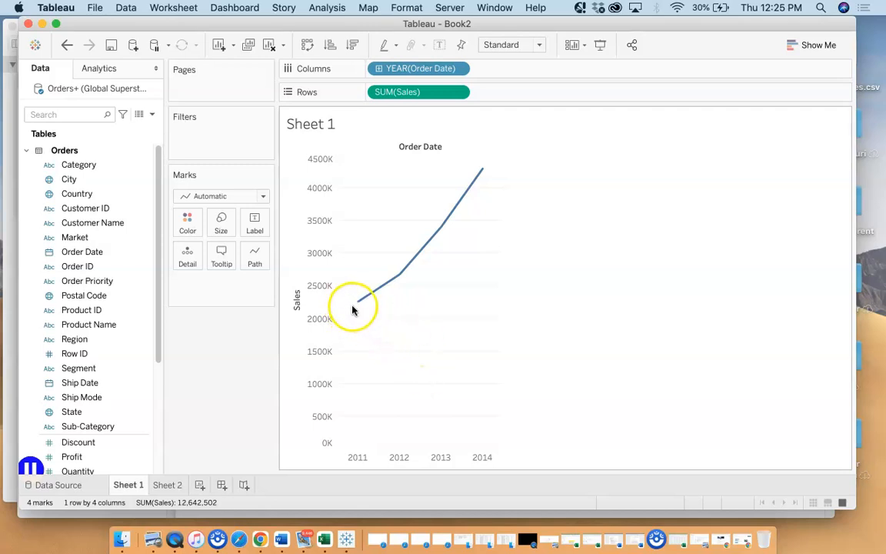
pyautogui.moveTo(400, 273)
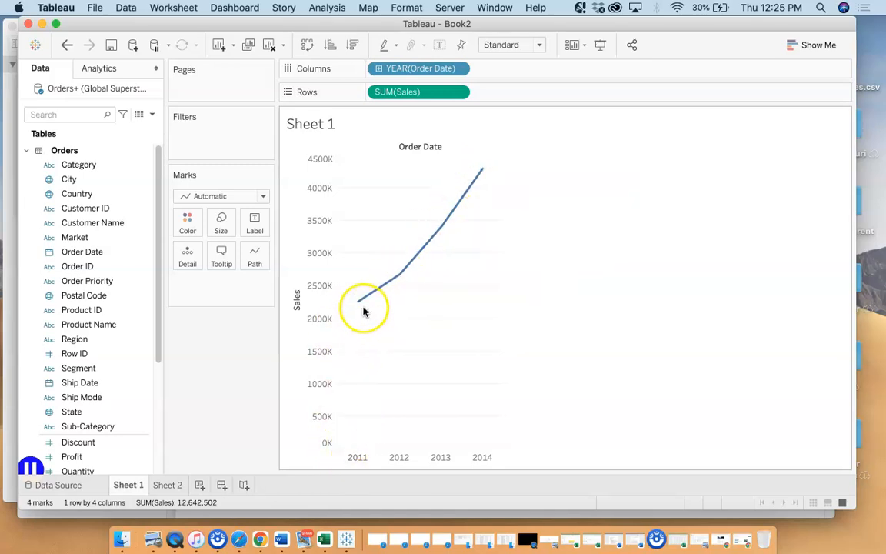
pyautogui.moveTo(361, 306)
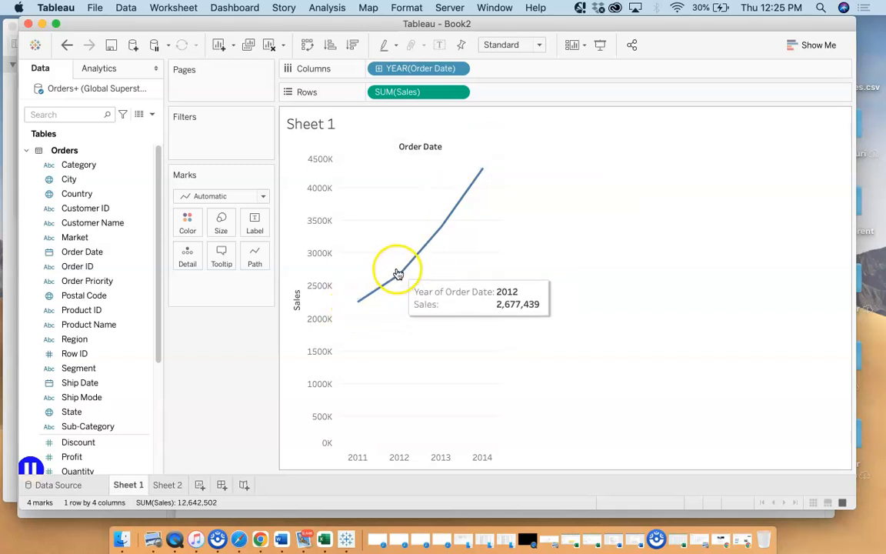
pyautogui.moveTo(442, 225)
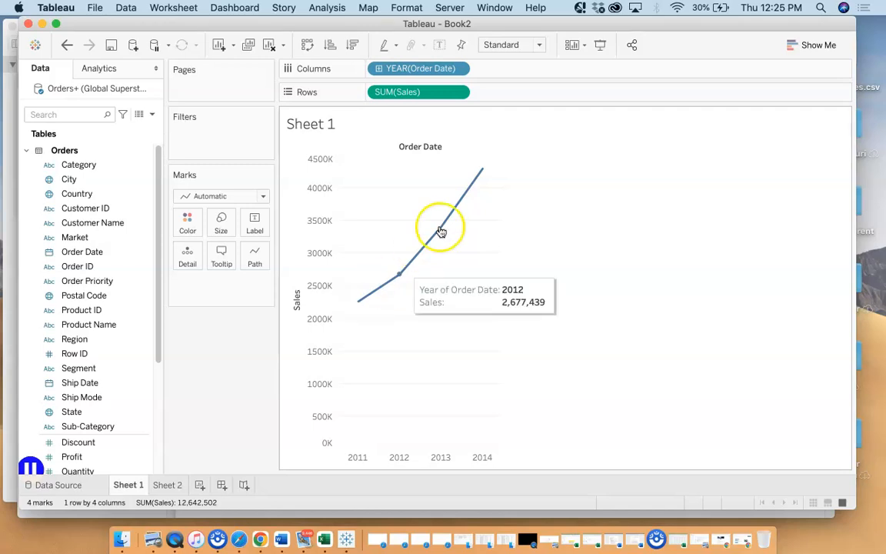
# Review the available mark types and the Show Me suggestions, including continuous lines, treemaps and horizontal bars
pyautogui.click(261, 198)
pyautogui.click(218, 227)
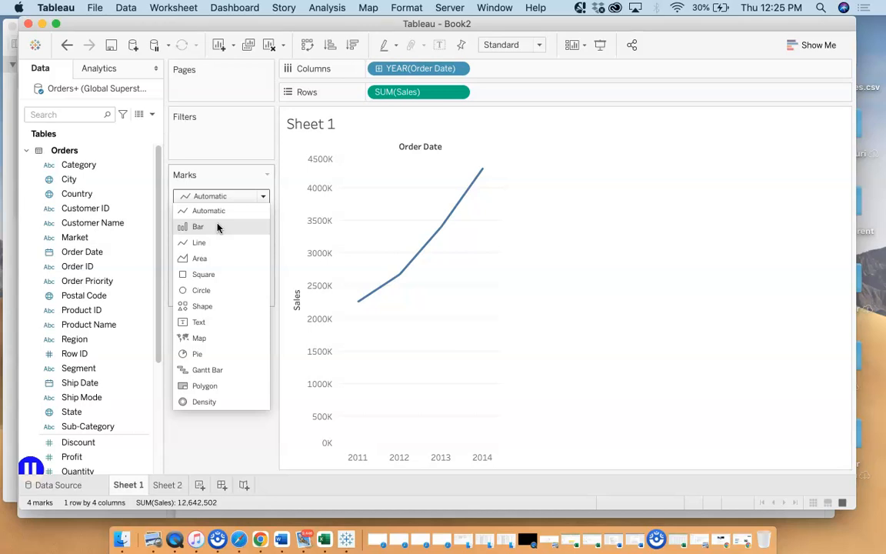
pyautogui.click(788, 46)
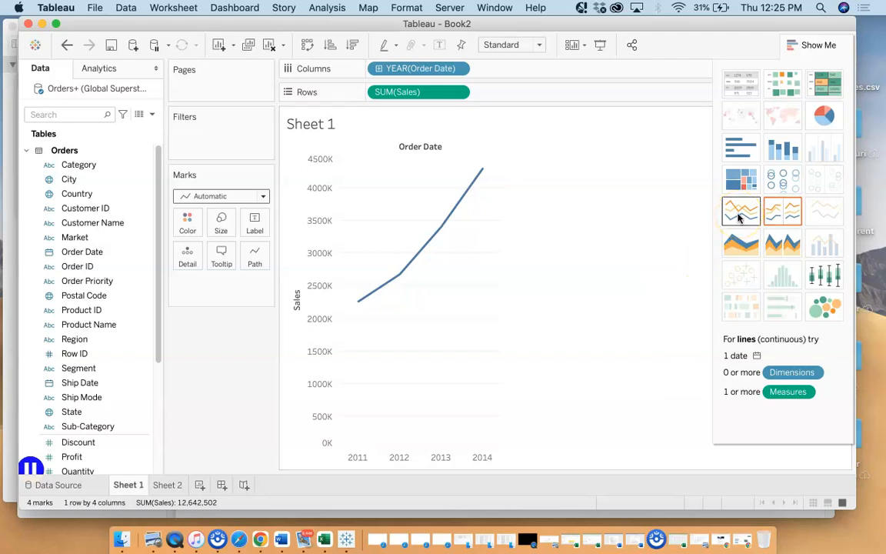
pyautogui.click(752, 177)
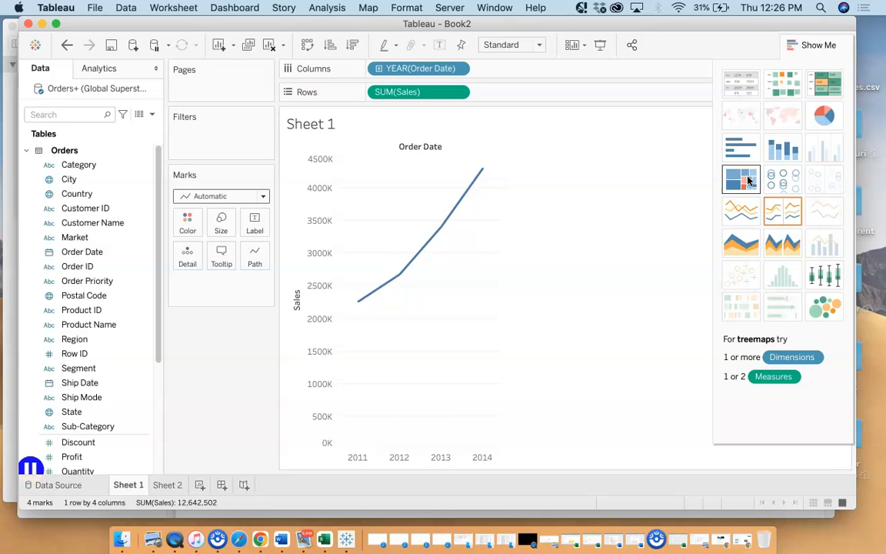
pyautogui.click(739, 152)
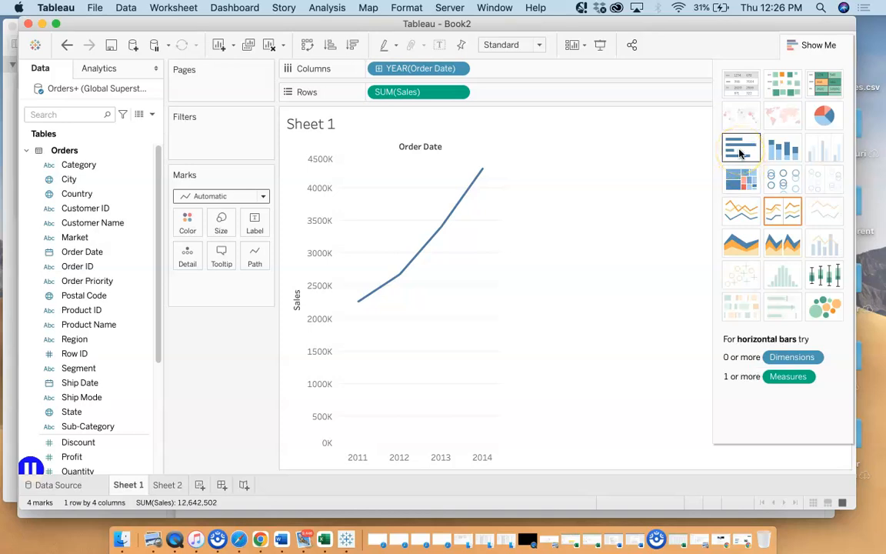
pyautogui.click(780, 148)
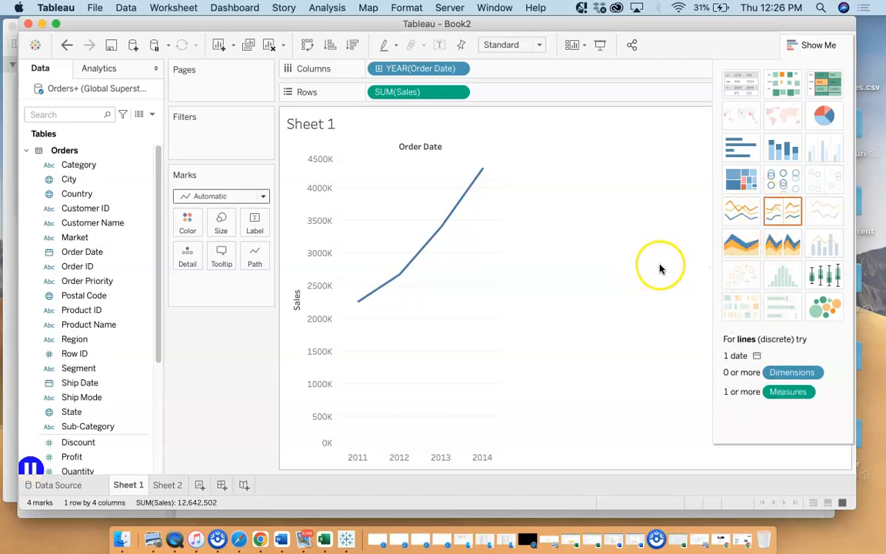
# Change the mark type of the yearly Sales chart on Sheet 1 to Bar
pyautogui.click(259, 196)
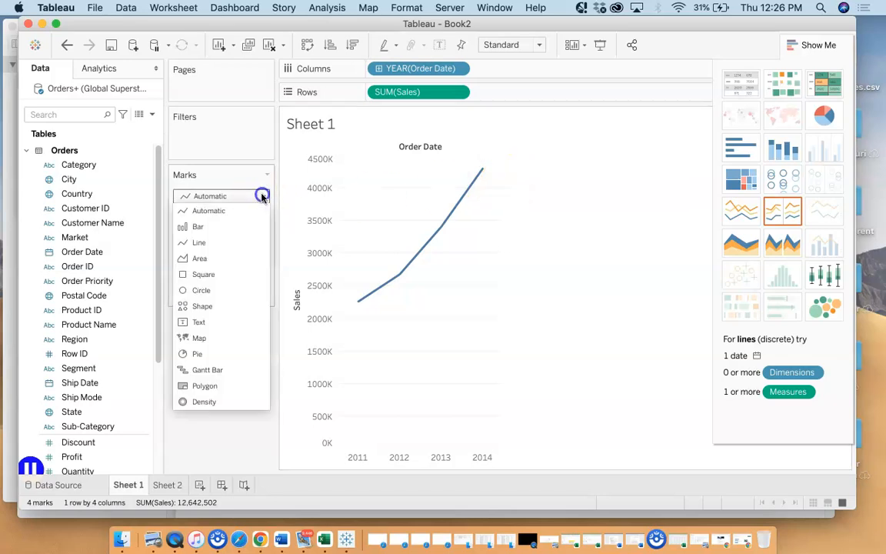
pyautogui.click(203, 227)
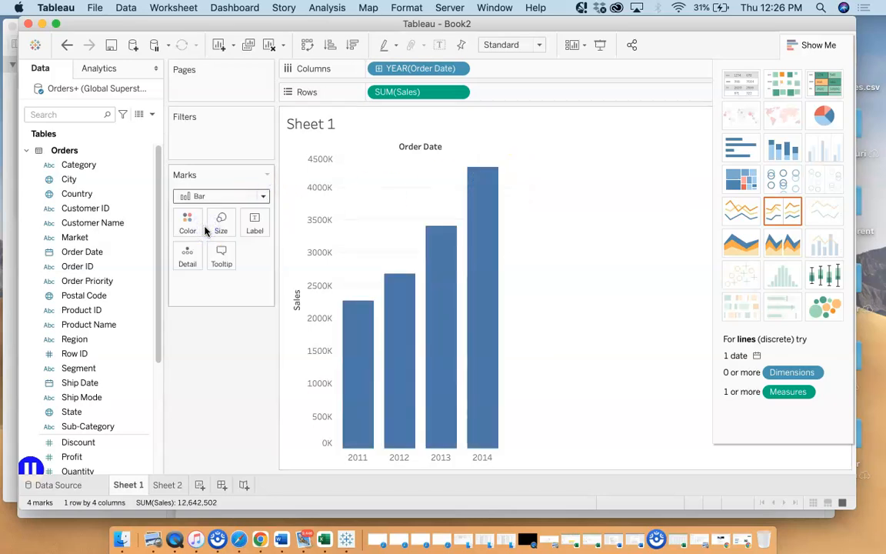
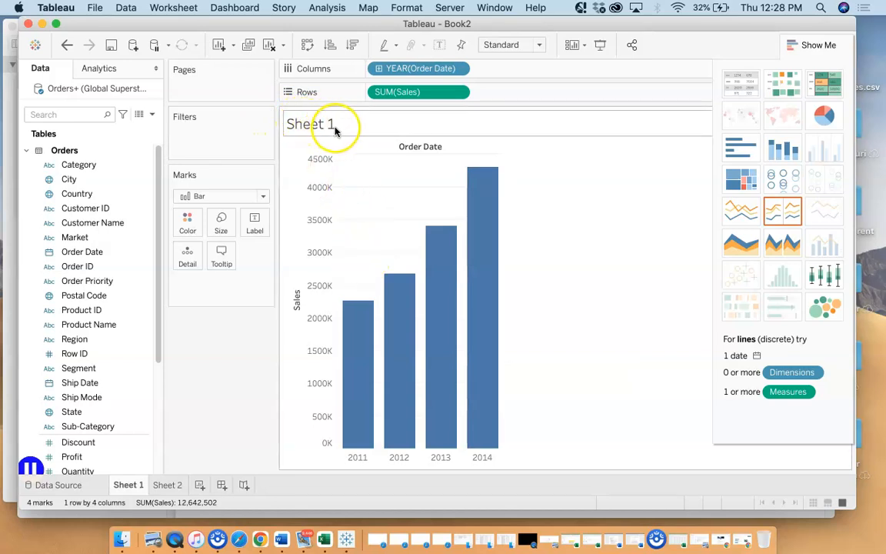
# Rename the Sheet 1 worksheet as sales/date
pyautogui.doubleClick(307, 126)
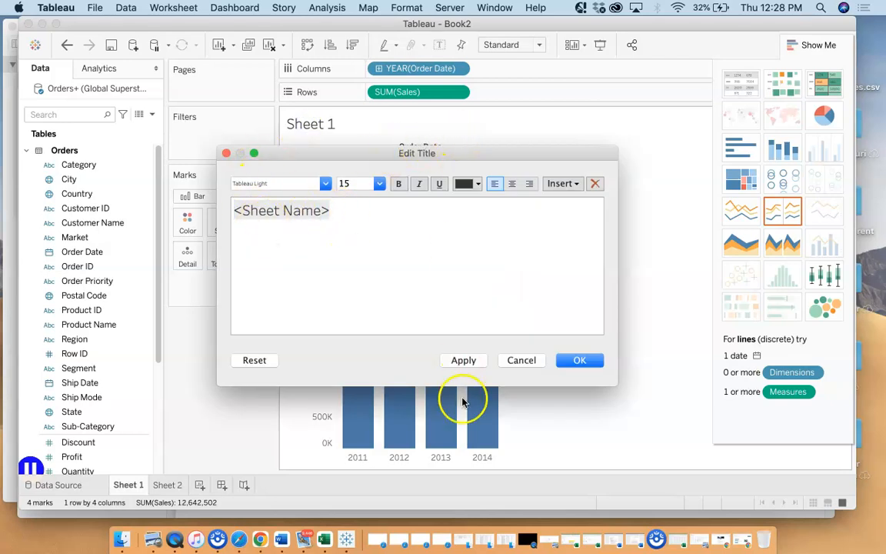
pyautogui.click(521, 360)
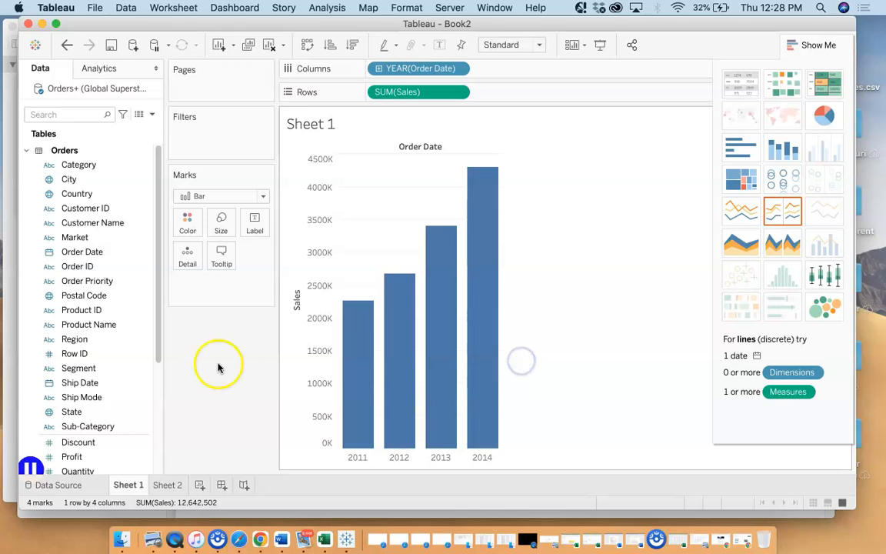
pyautogui.rightClick(129, 490)
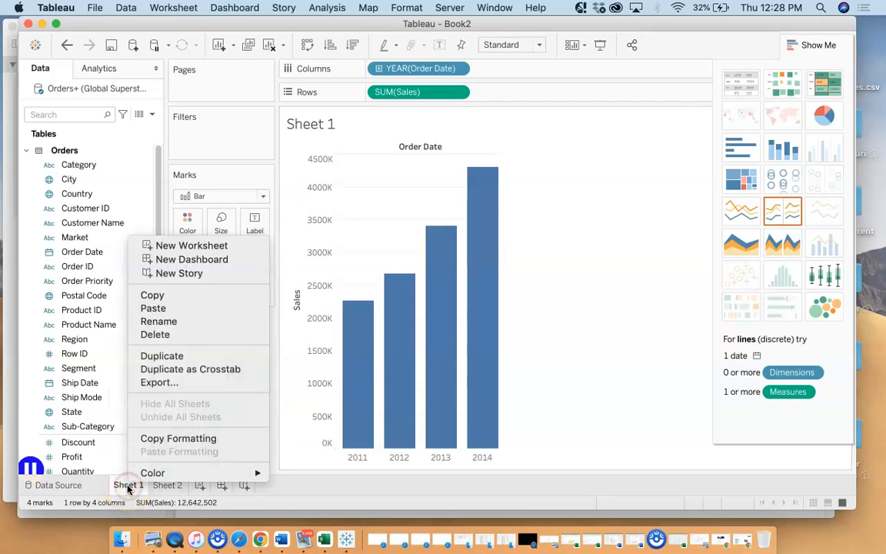
pyautogui.click(187, 321)
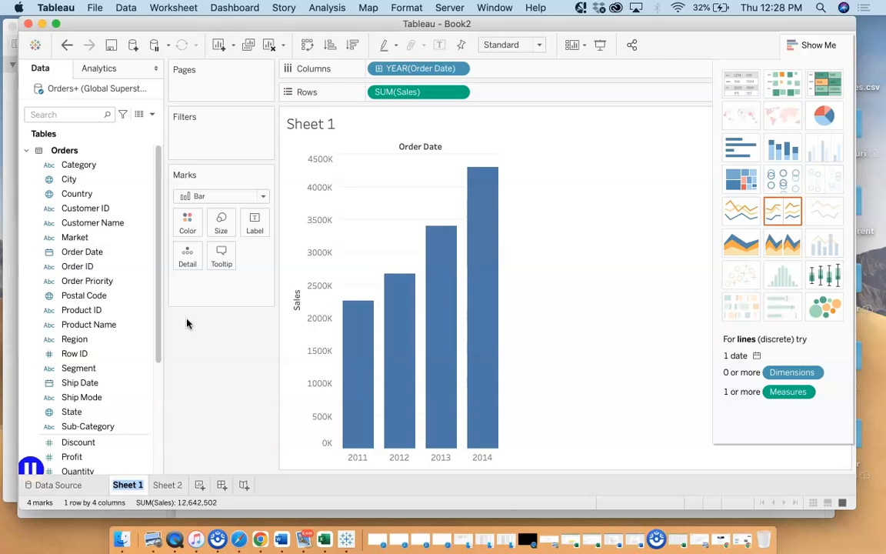
pyautogui.write('sales/date')
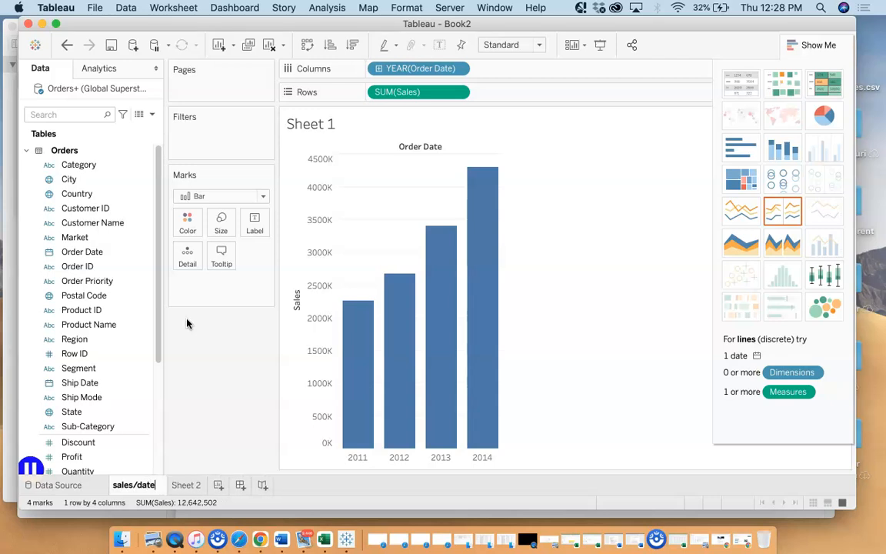
pyautogui.click(555, 361)
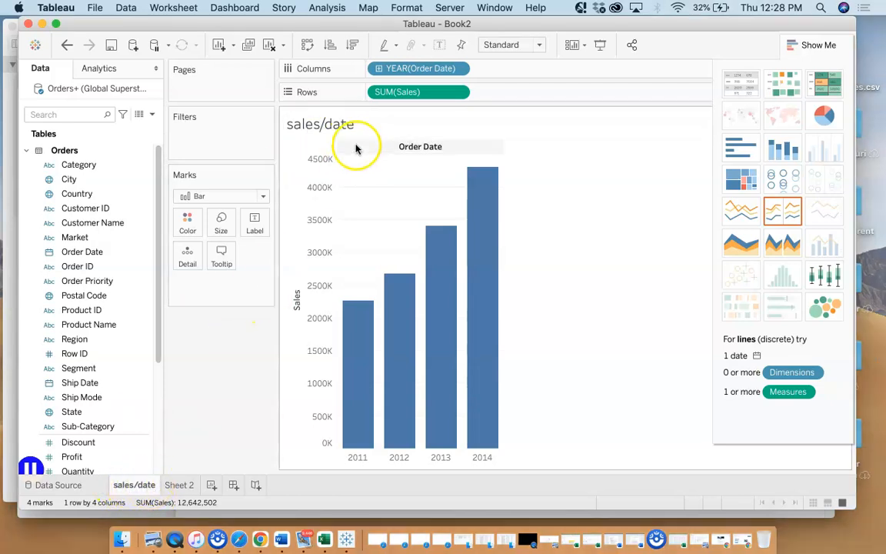
# Inspect the sales/date chart's title definition and the thumbnail preview of its sheet
pyautogui.doubleClick(336, 126)
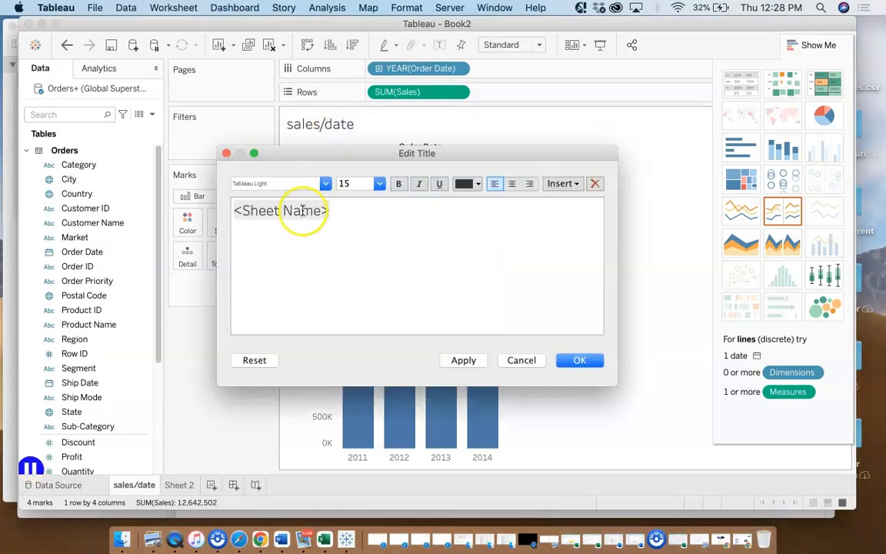
pyautogui.moveTo(336, 211); pyautogui.dragTo(223, 198)
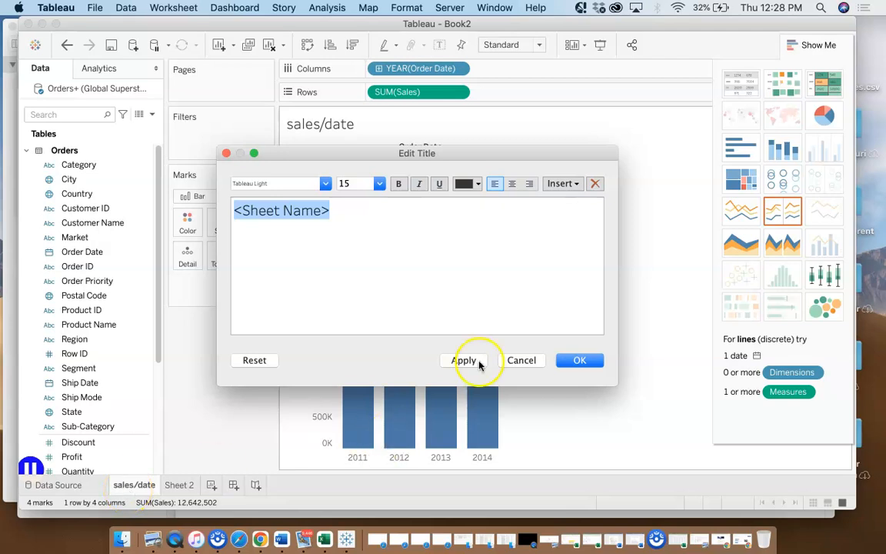
pyautogui.click(523, 360)
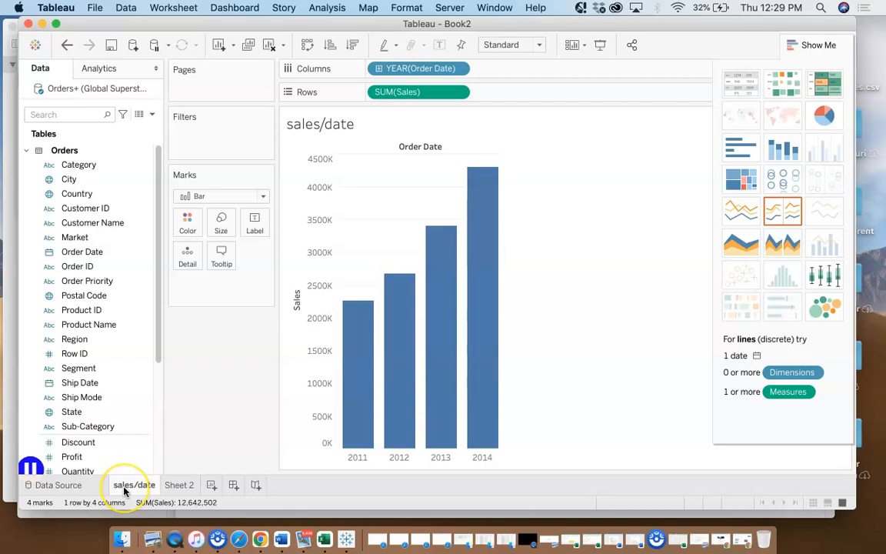
pyautogui.moveTo(124, 491)
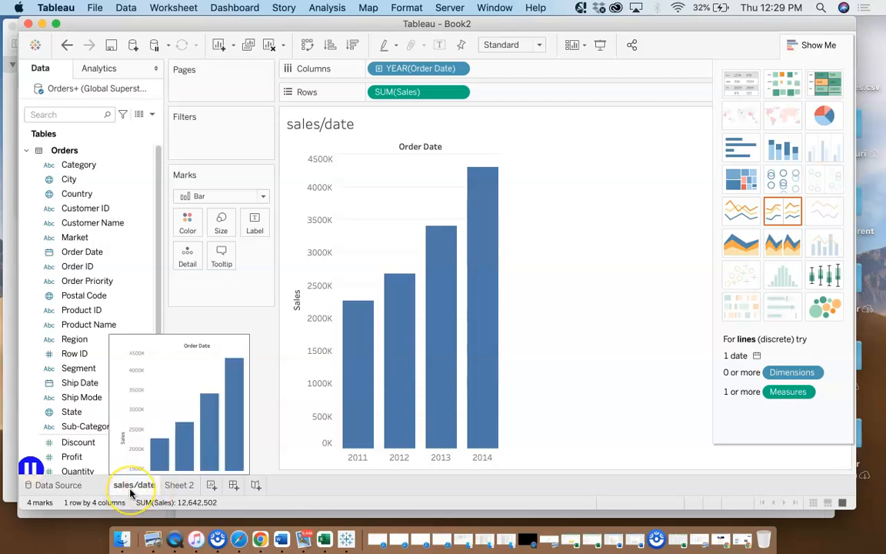
pyautogui.moveTo(432, 297)
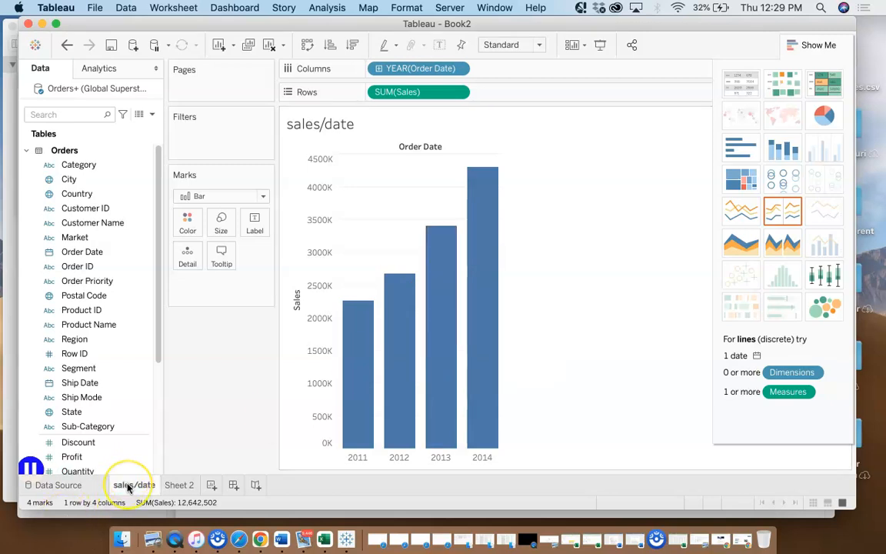
pyautogui.moveTo(183, 486)
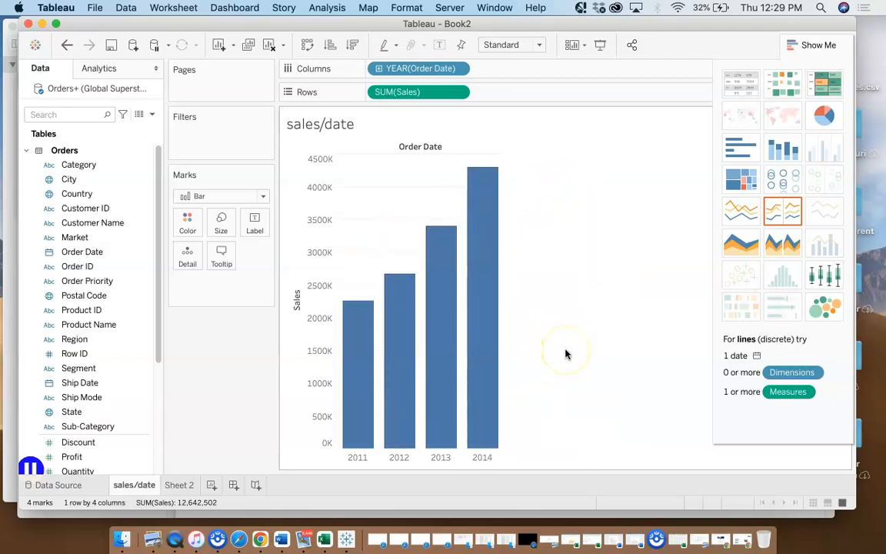
# Hide the Show Me suggestions and review the workbook's save and export options, including PowerPoint
pyautogui.click(799, 51)
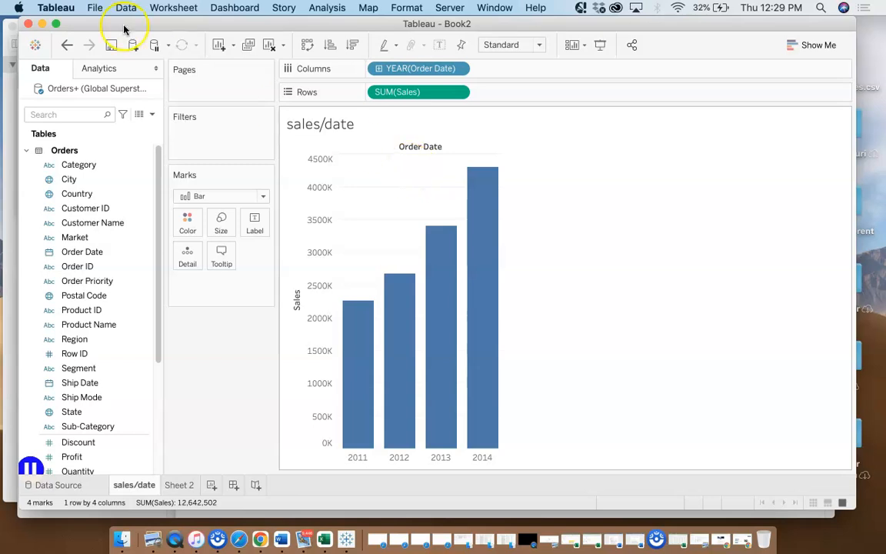
pyautogui.click(93, 7)
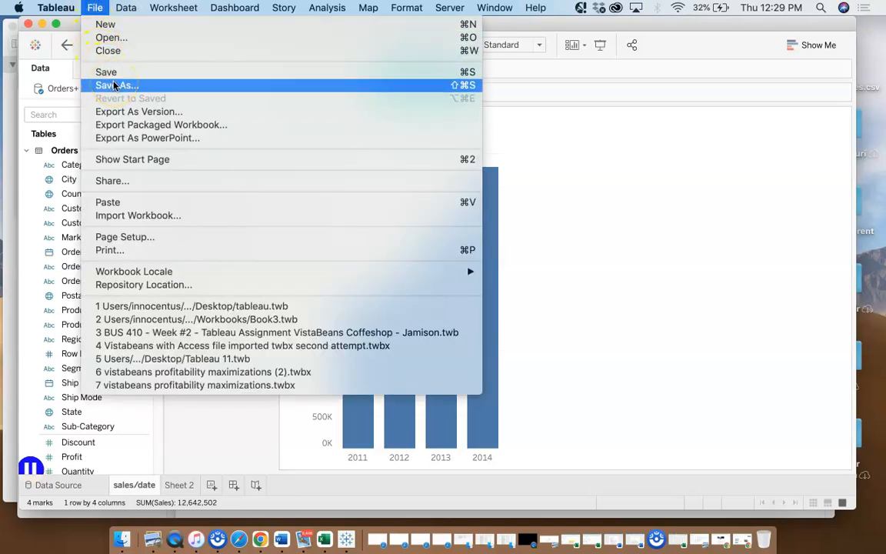
pyautogui.click(128, 142)
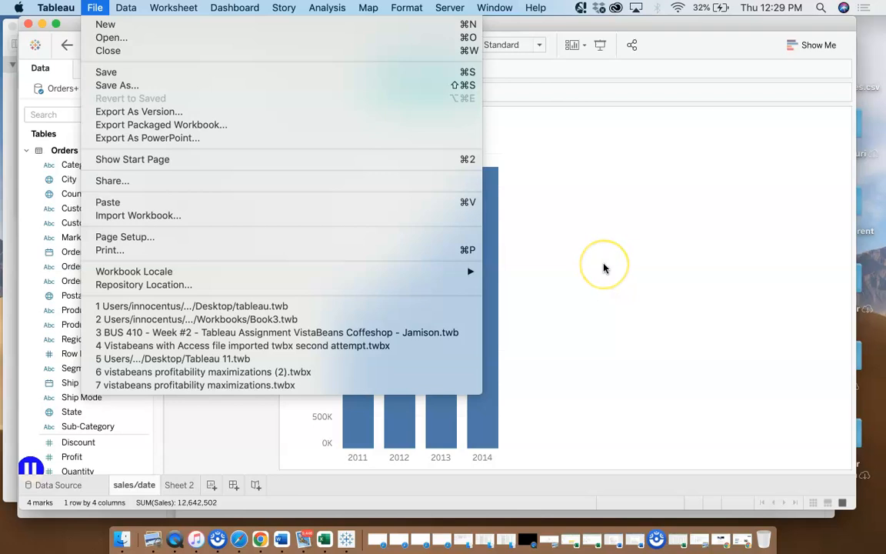
pyautogui.click(619, 243)
pyautogui.click(190, 46)
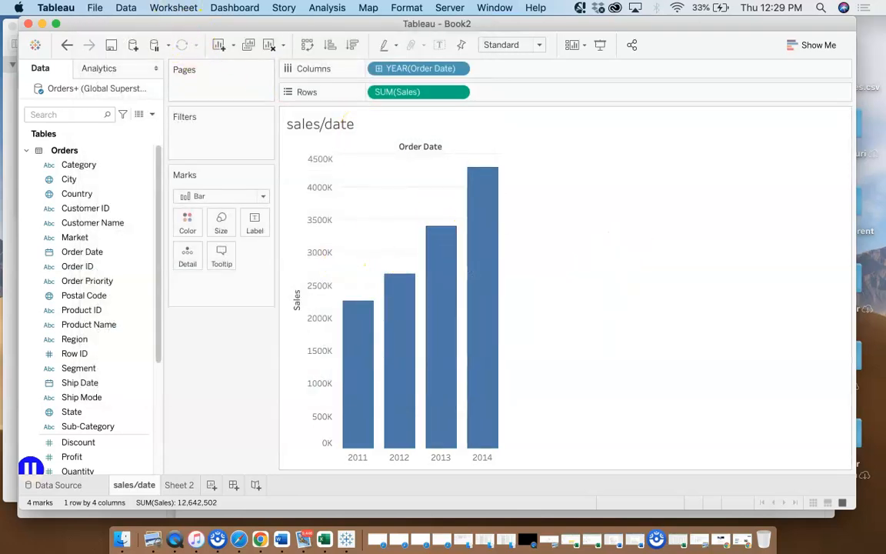
# Review the worksheet's export options for image, data and crosstab to Excel
pyautogui.click(173, 7)
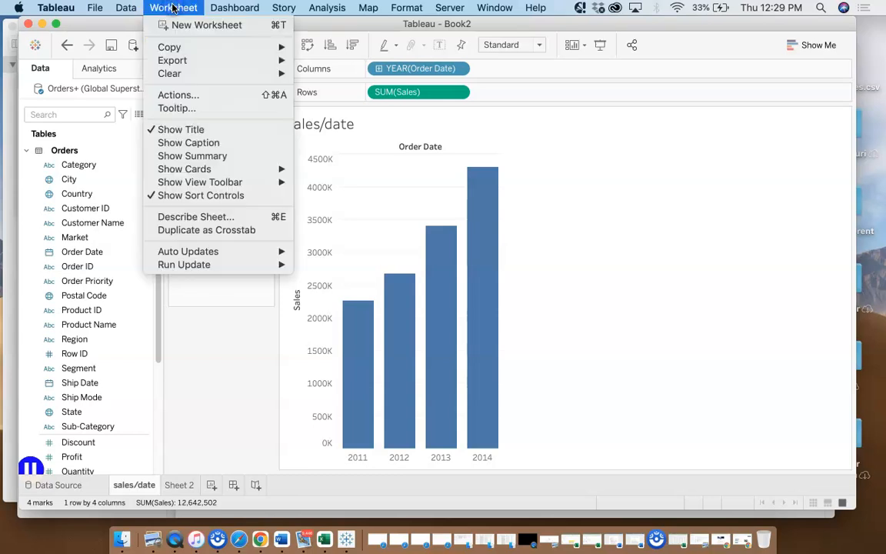
pyautogui.moveTo(188, 61)
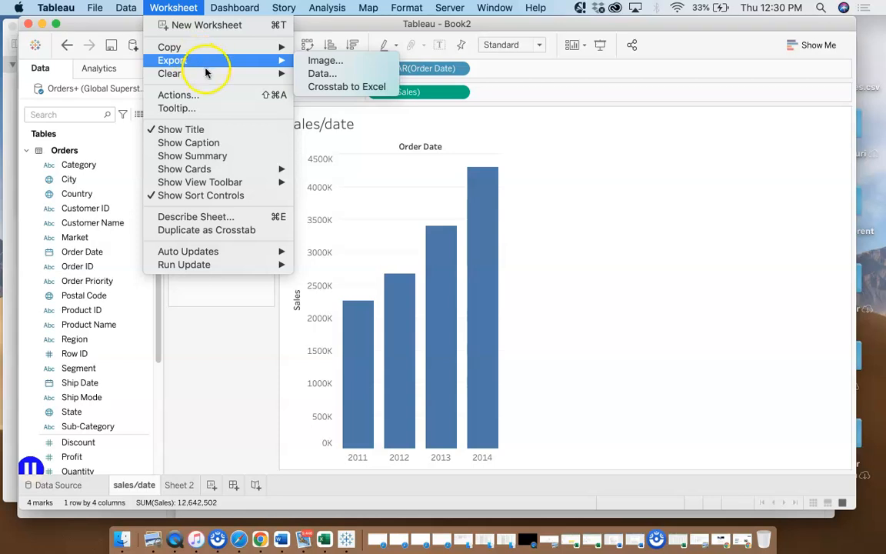
pyautogui.moveTo(254, 51)
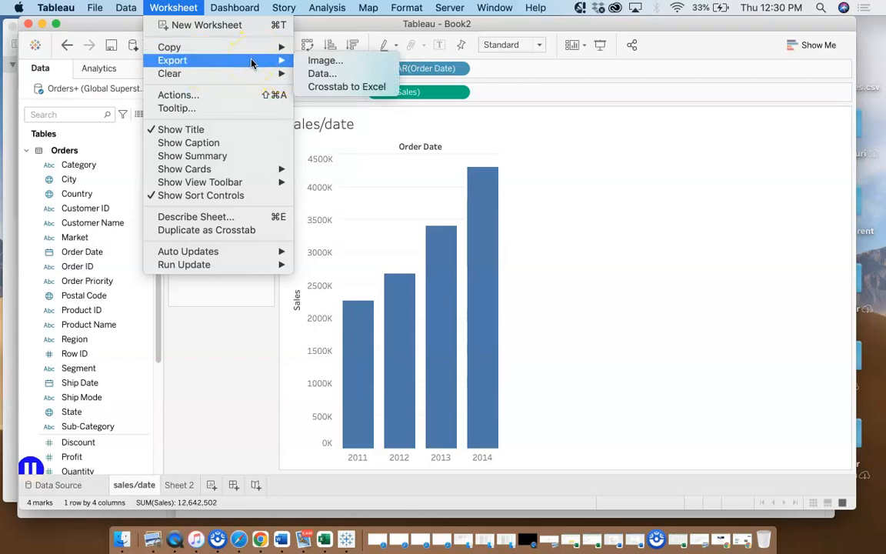
pyautogui.click(317, 61)
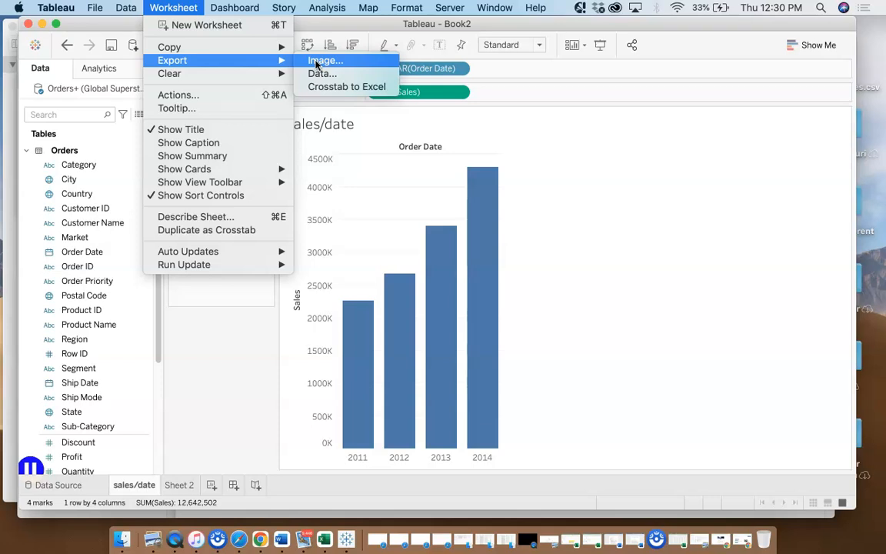
pyautogui.click(316, 61)
pyautogui.click(331, 88)
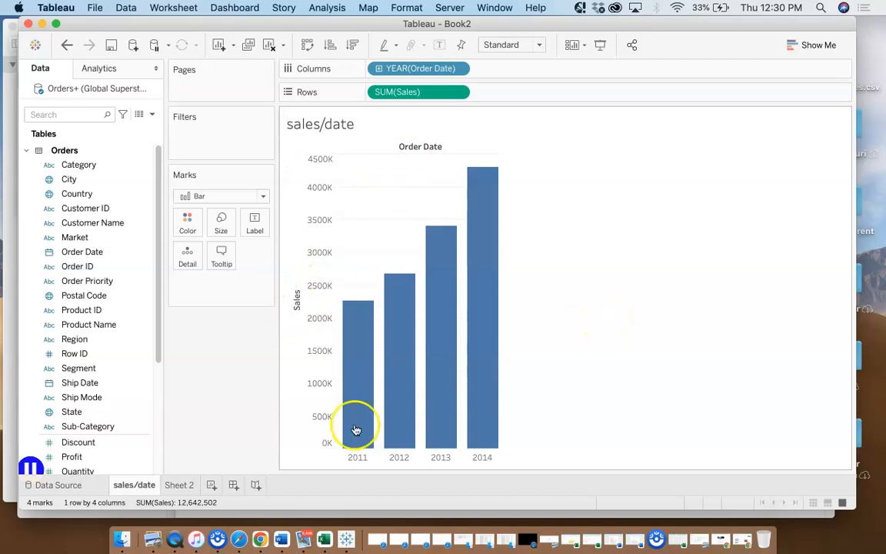
# Duplicate the sales/date sheet as a crosstab and compare its yearly Sales figures with the bar chart
pyautogui.rightClick(132, 486)
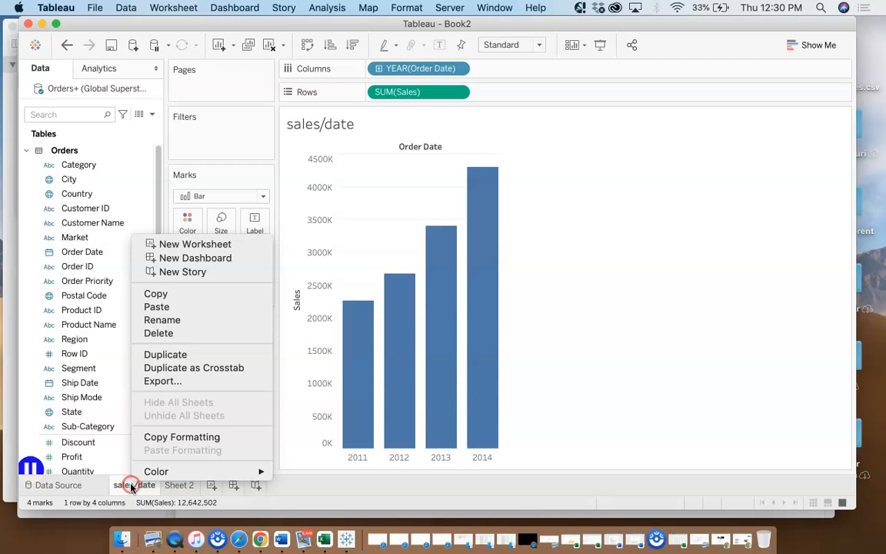
pyautogui.click(211, 369)
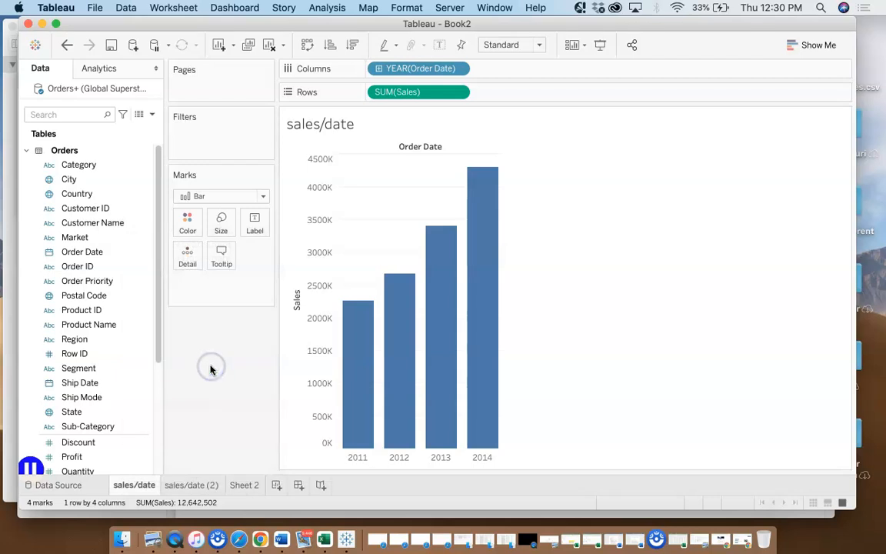
pyautogui.click(192, 487)
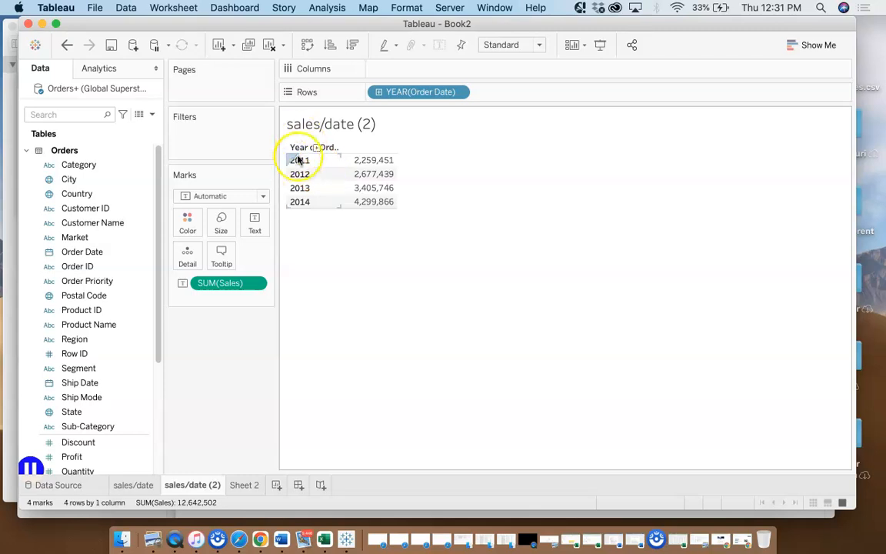
pyautogui.moveTo(363, 160)
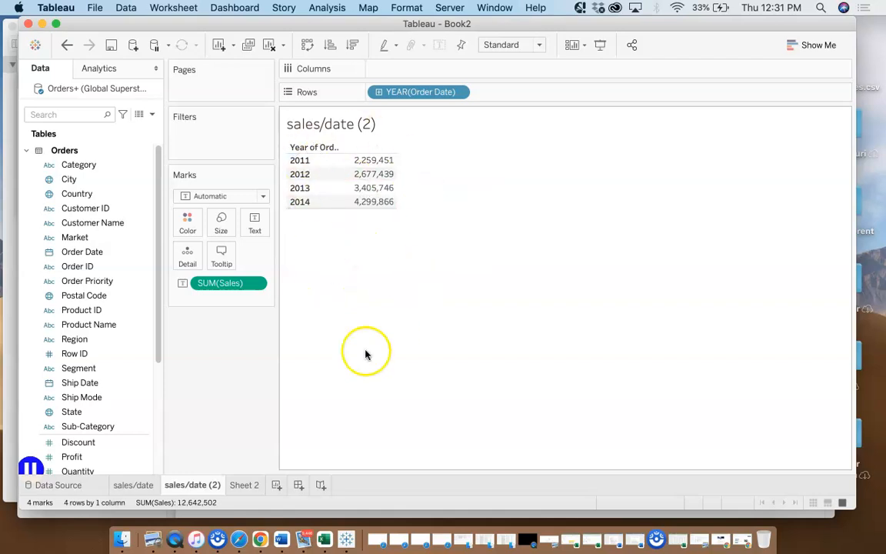
pyautogui.click(136, 484)
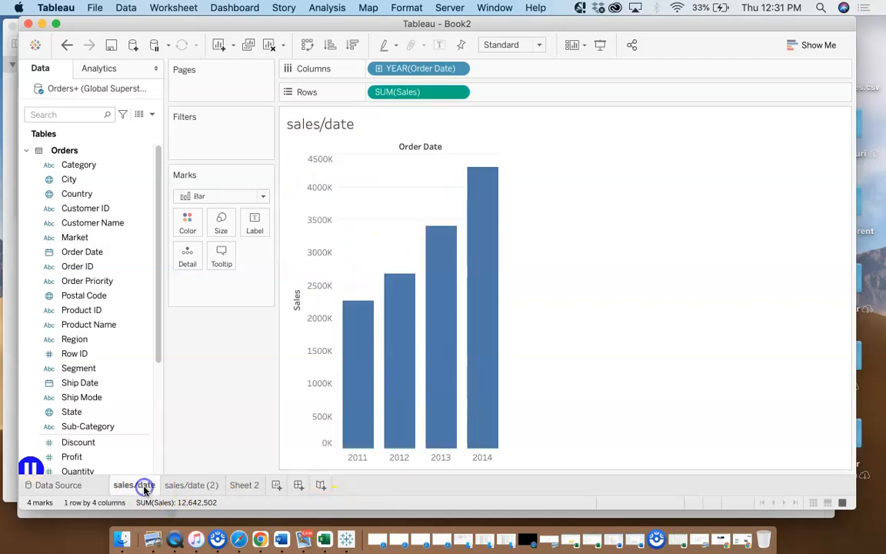
pyautogui.click(179, 486)
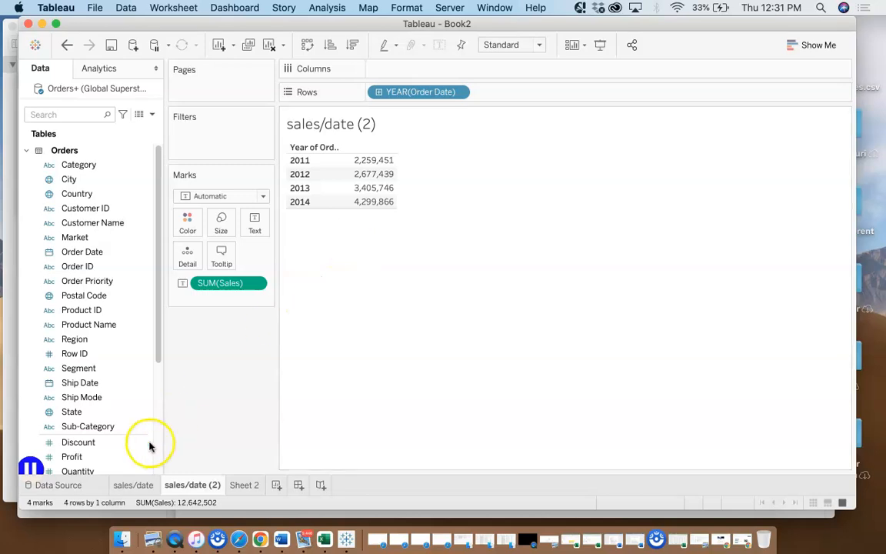
# Change the mark type of the yearly Sales chart on the sales/date sheet to Line
pyautogui.click(136, 485)
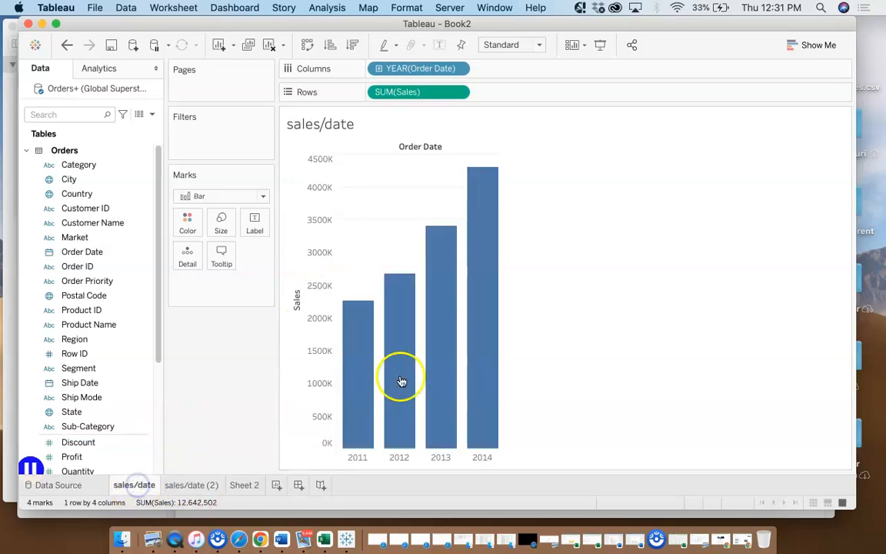
pyautogui.click(263, 199)
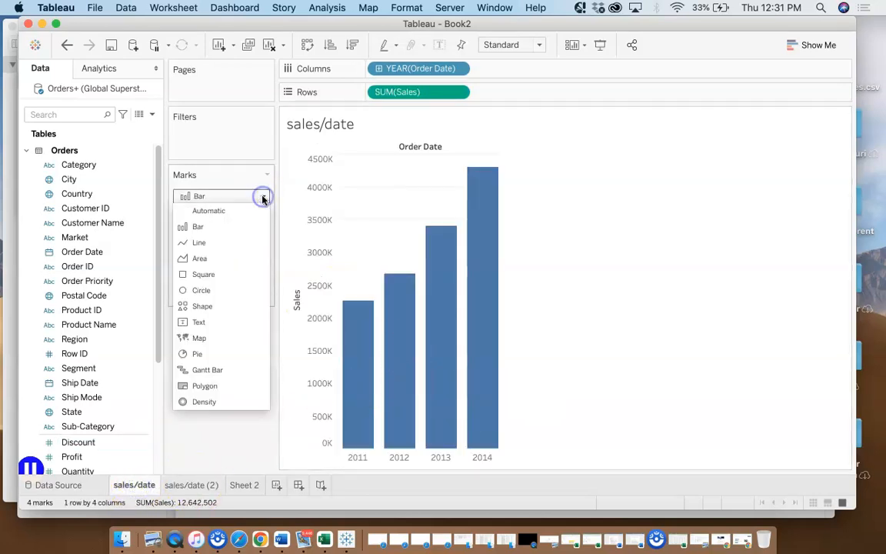
pyautogui.click(206, 244)
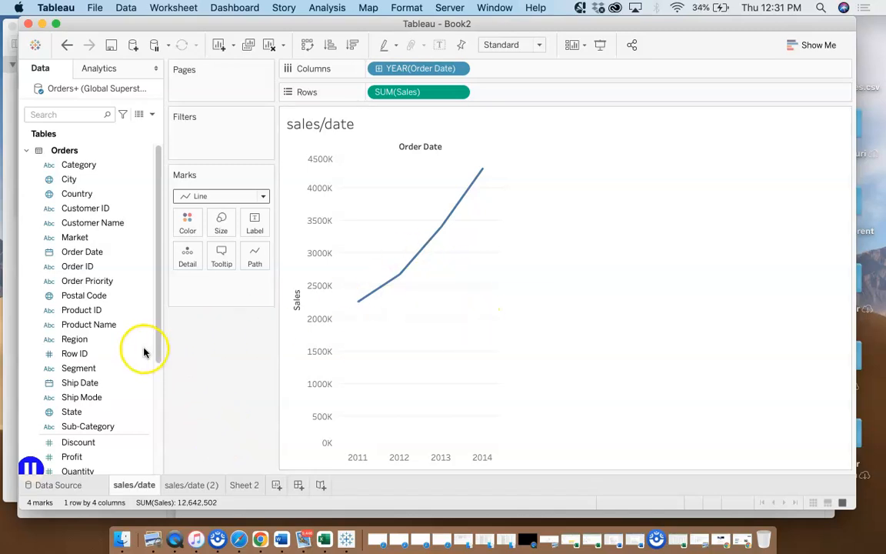
# Examine how the Sales and Order Date fields relate to the Rows and Columns shelves and the yearly line
pyautogui.moveTo(158, 340); pyautogui.dragTo(159, 384)
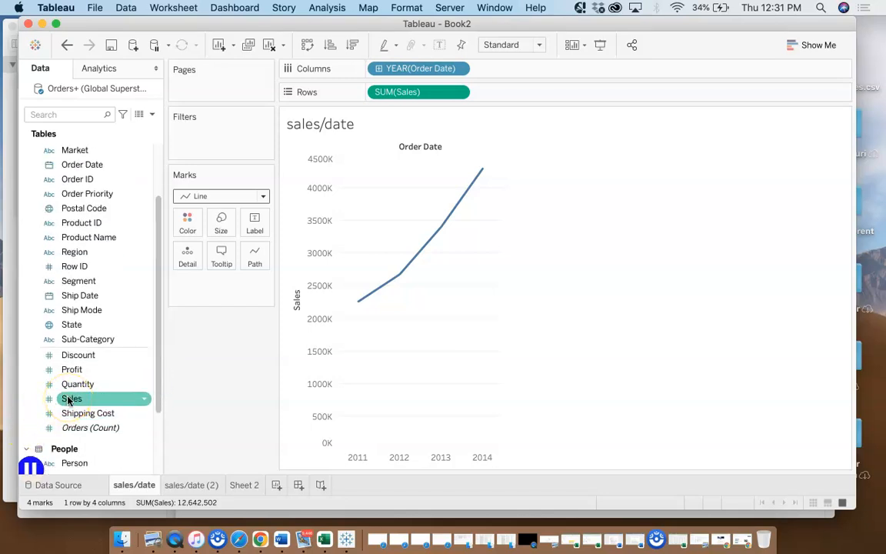
pyautogui.moveTo(69, 399); pyautogui.dragTo(451, 100)
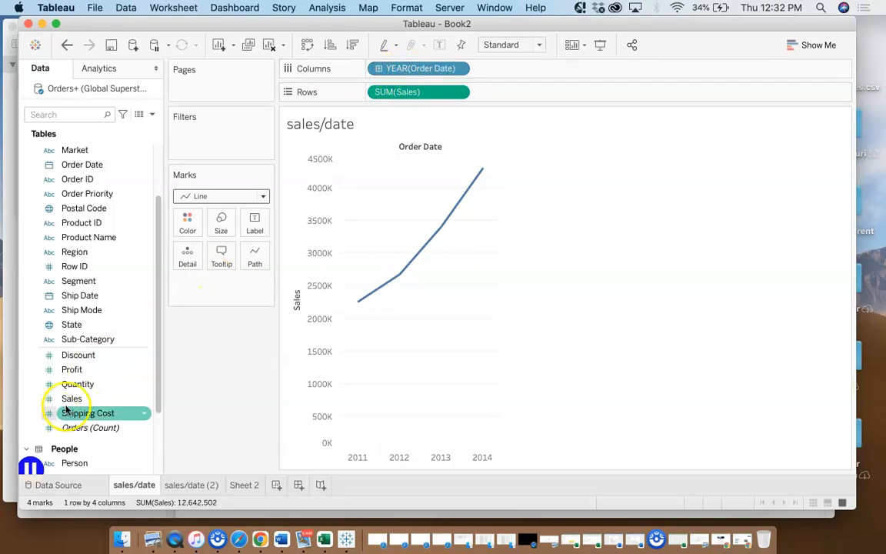
pyautogui.moveTo(79, 401); pyautogui.dragTo(418, 90)
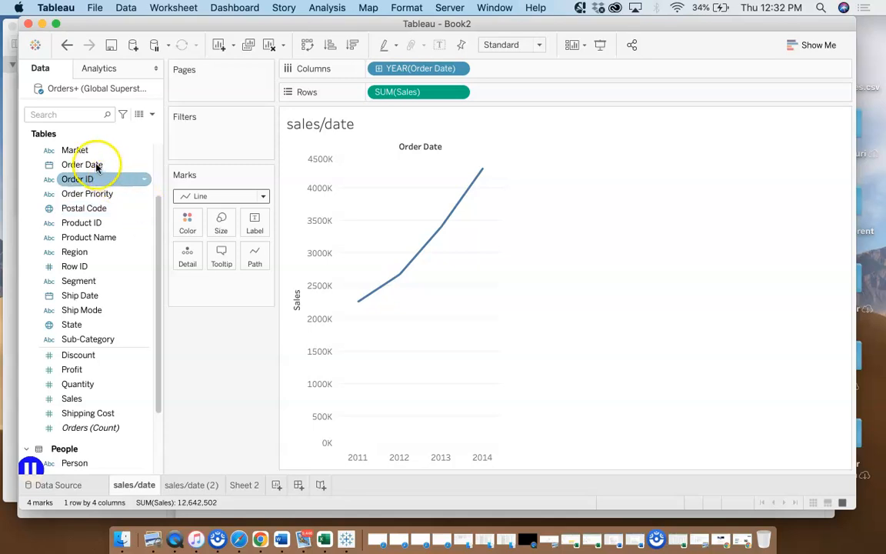
pyautogui.moveTo(95, 167); pyautogui.dragTo(90, 211)
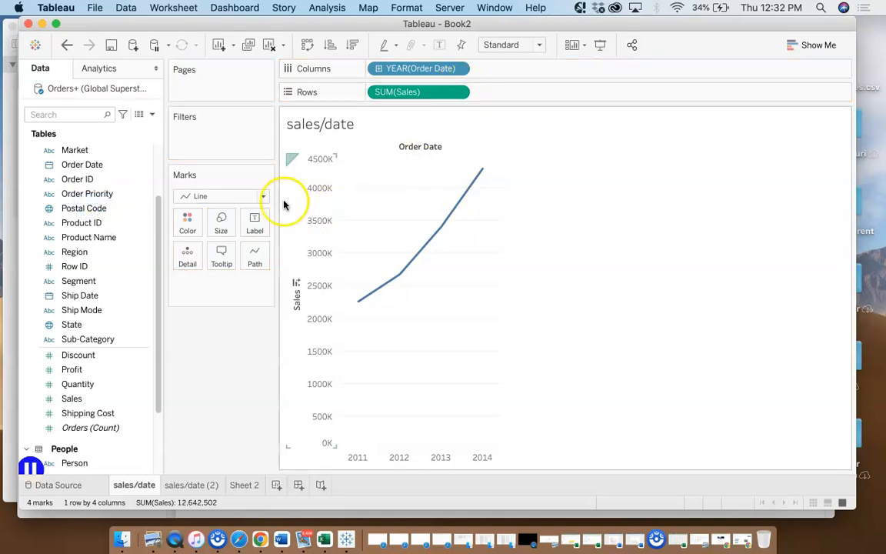
pyautogui.moveTo(455, 197)
pyautogui.moveTo(478, 185)
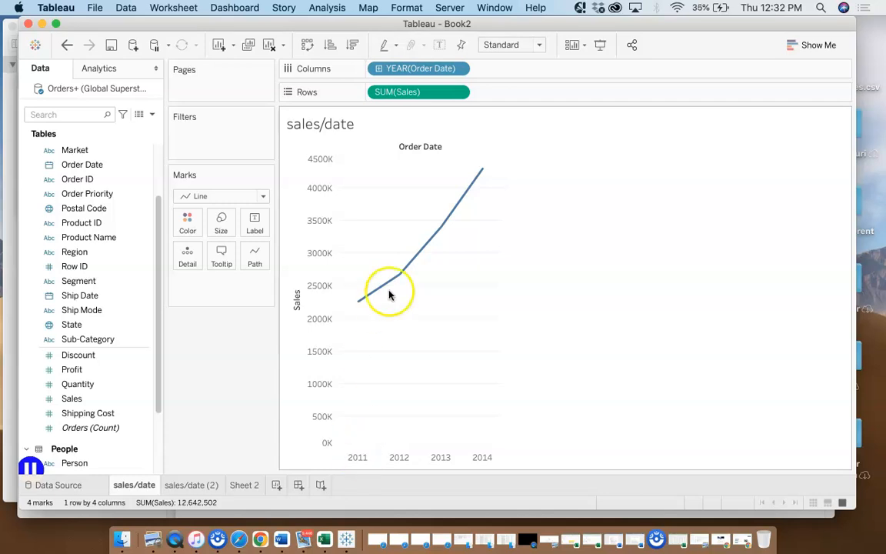
# Drill the Order Date year on Columns down to quarters and inspect the quarterly Sales points in 2014 and 2011
pyautogui.click(379, 71)
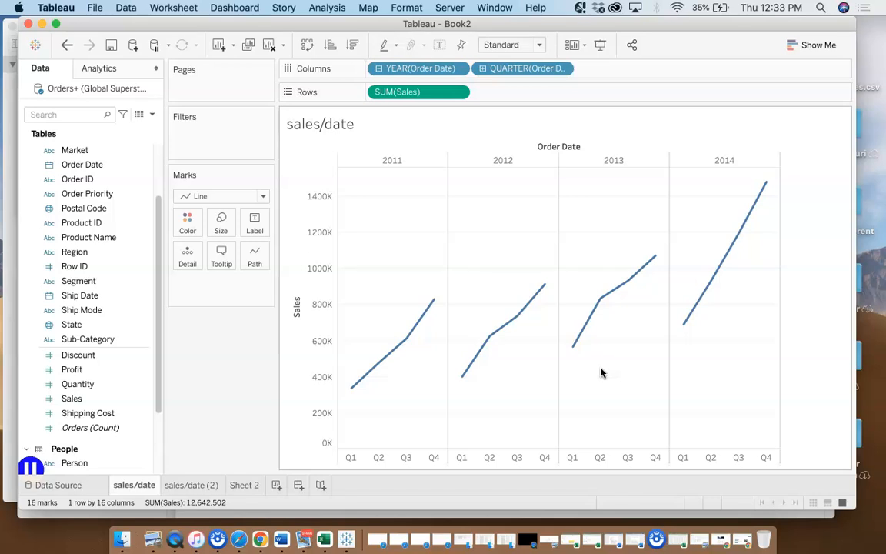
pyautogui.moveTo(692, 328)
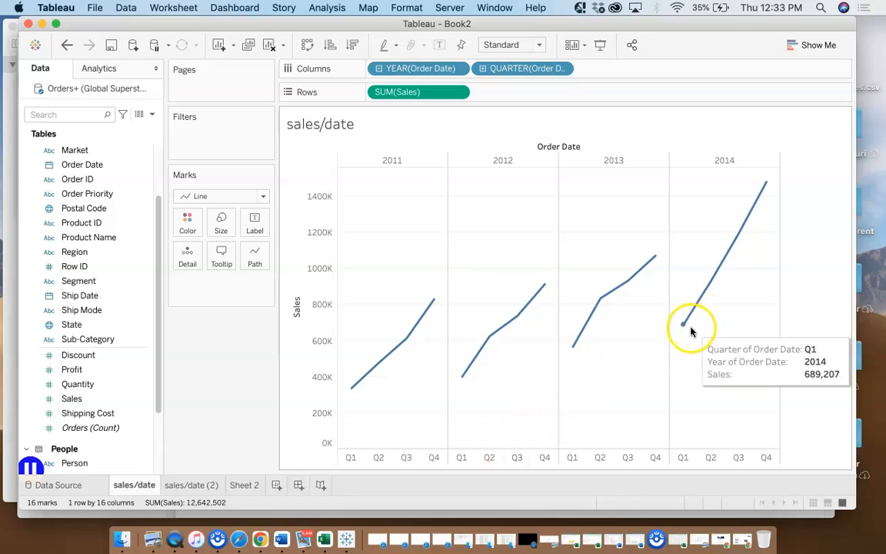
pyautogui.moveTo(766, 186)
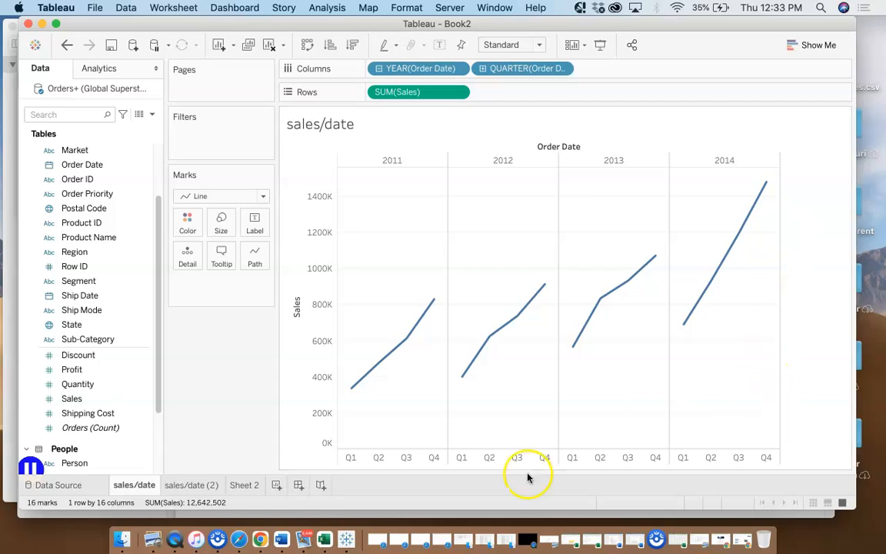
pyautogui.moveTo(386, 364)
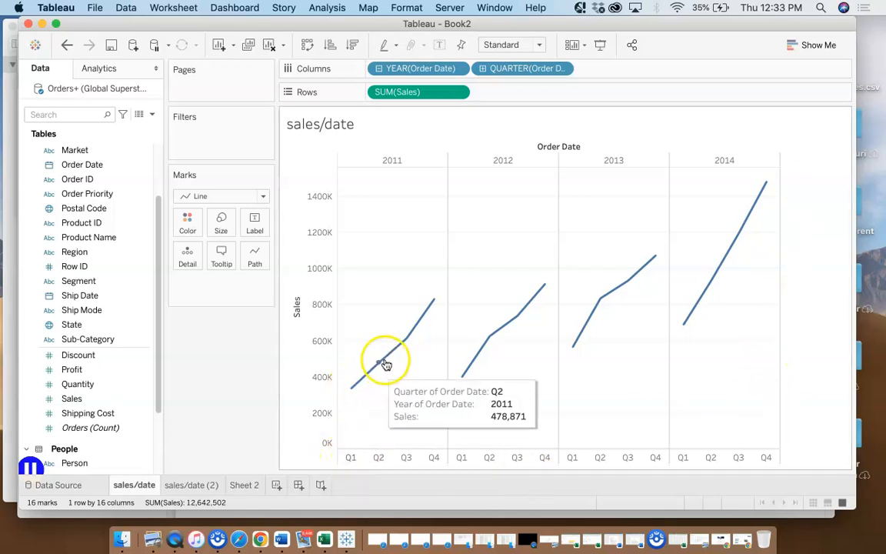
pyautogui.moveTo(405, 343)
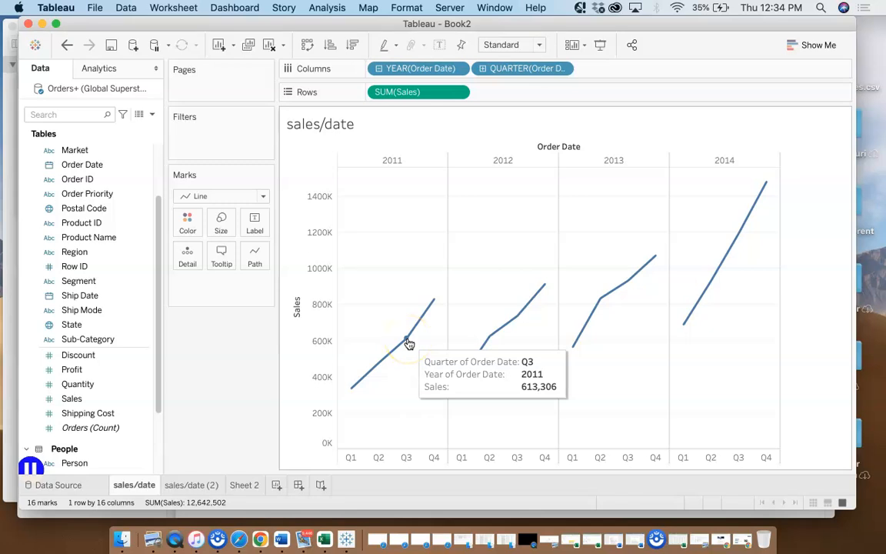
pyautogui.moveTo(436, 306)
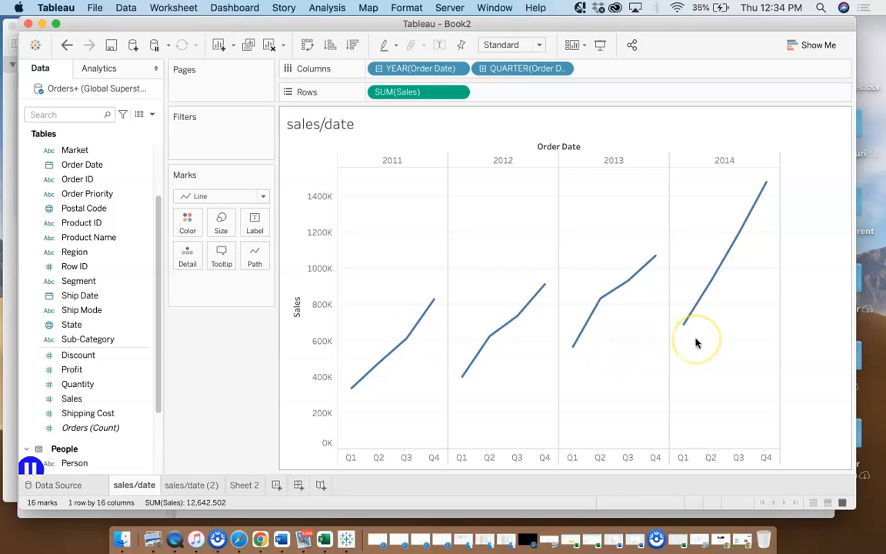
# Change the quarter level of Order Date on Columns to the discrete Month date part
pyautogui.click(562, 69)
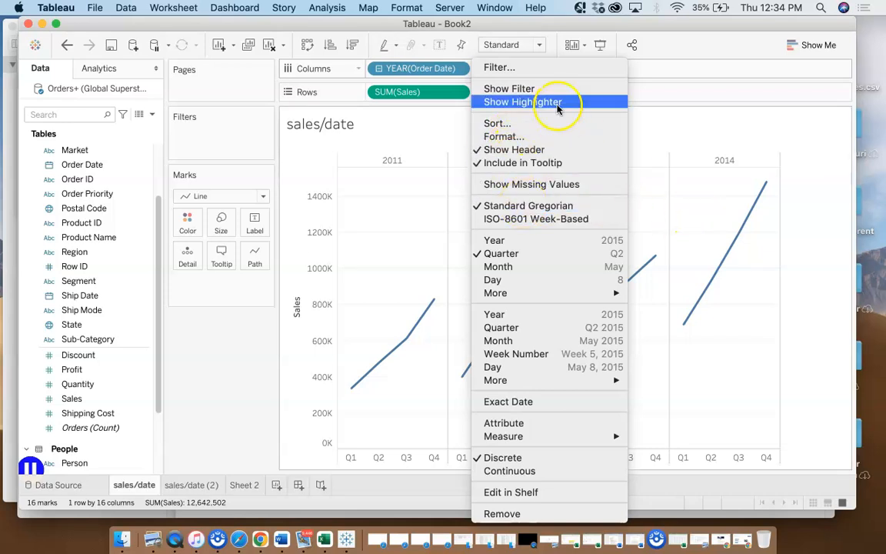
pyautogui.click(665, 50)
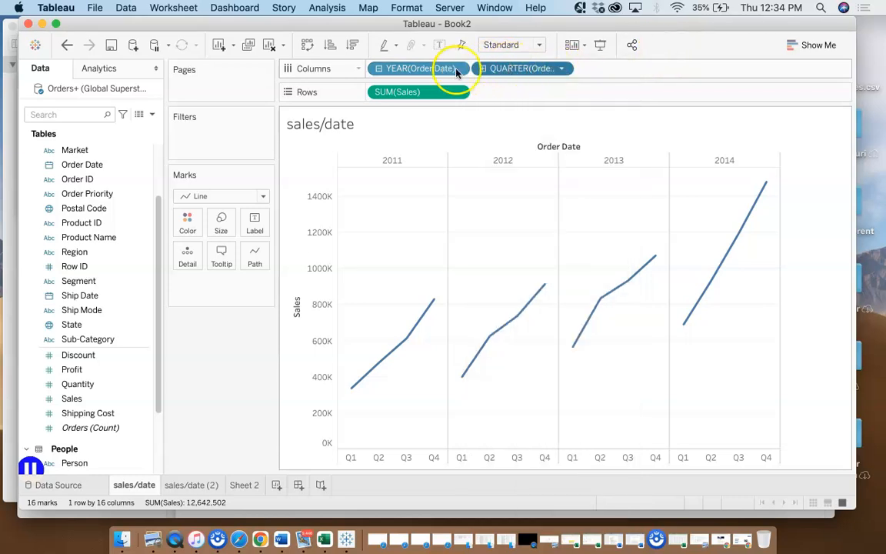
pyautogui.click(562, 70)
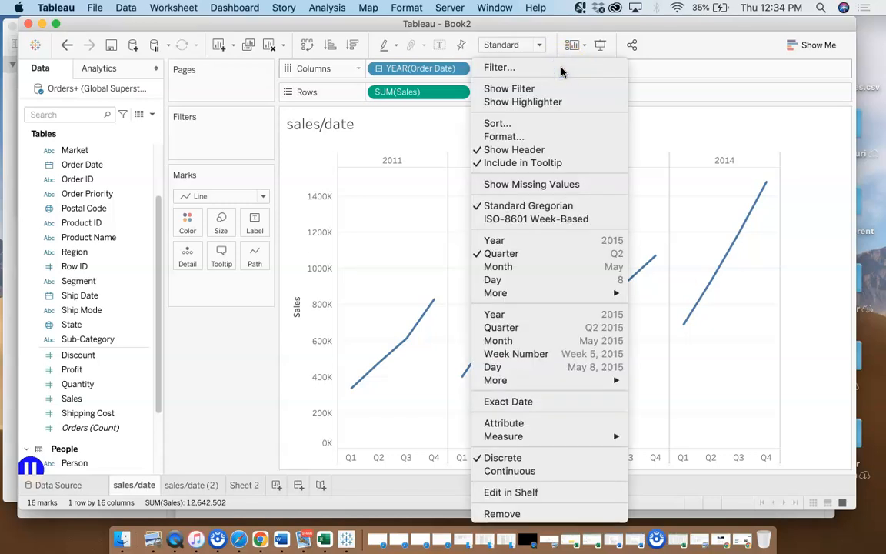
pyautogui.click(512, 269)
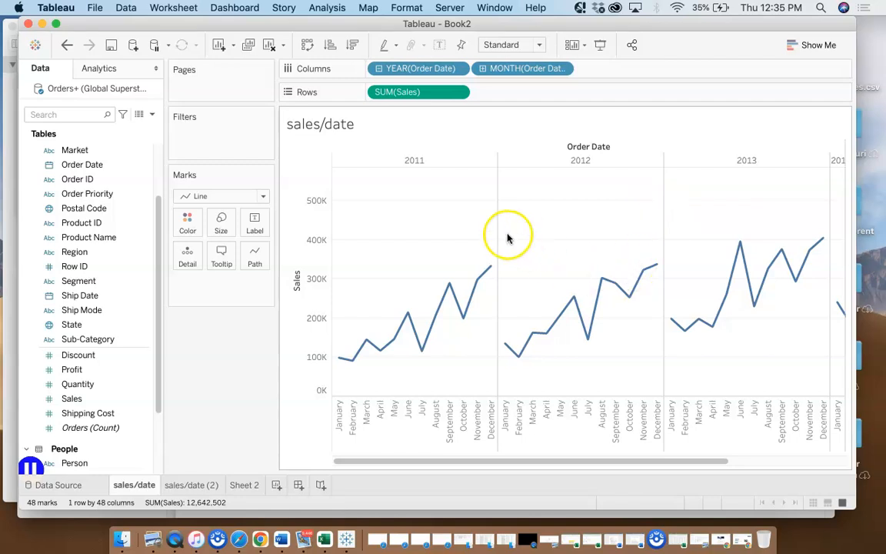
# Try the Entire View, Fit Width and Fit Height settings on the monthly chart and return the fit to Standard
pyautogui.click(540, 45)
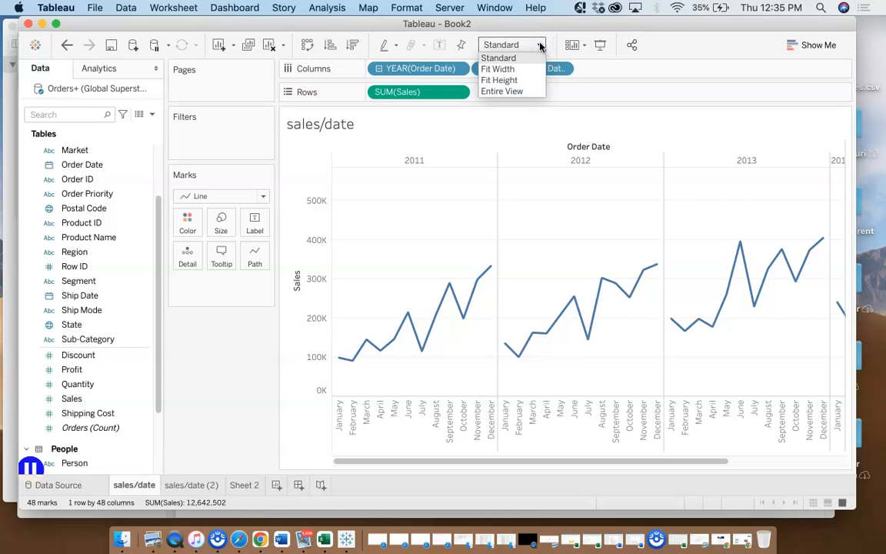
pyautogui.click(501, 92)
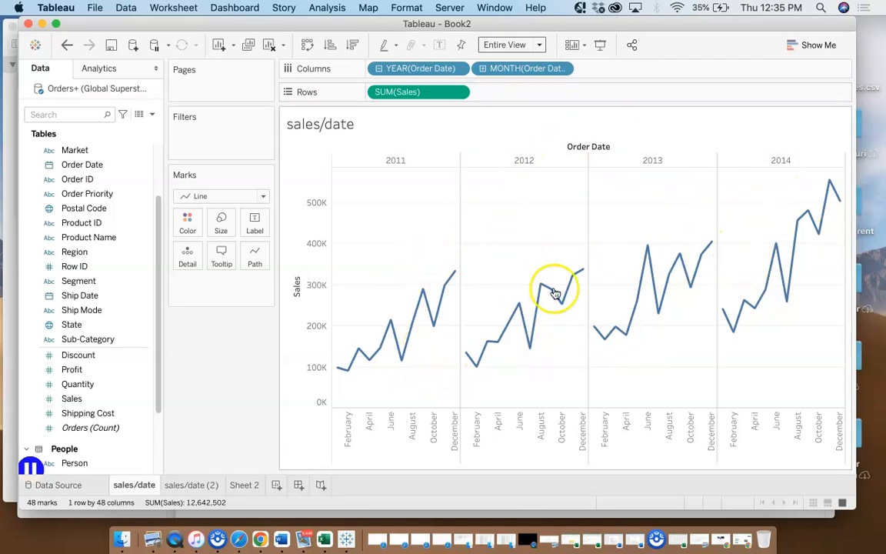
pyautogui.click(538, 44)
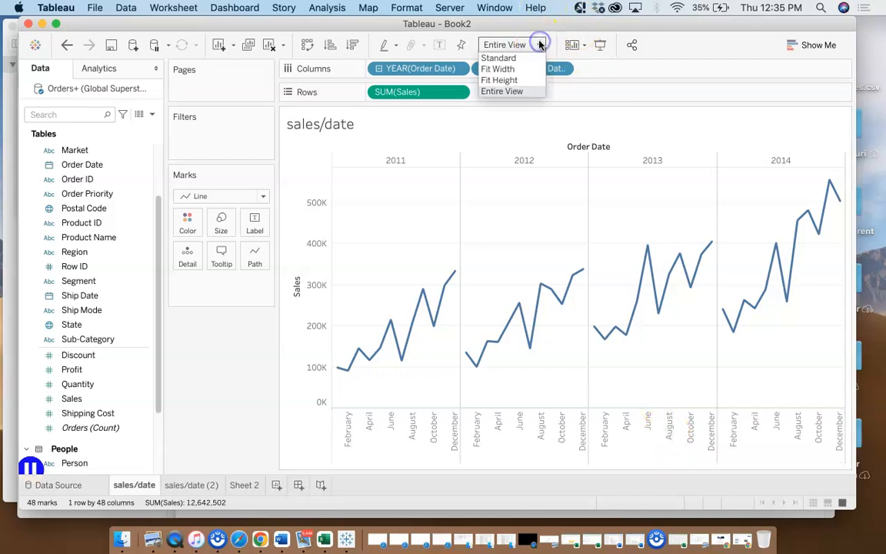
pyautogui.click(497, 69)
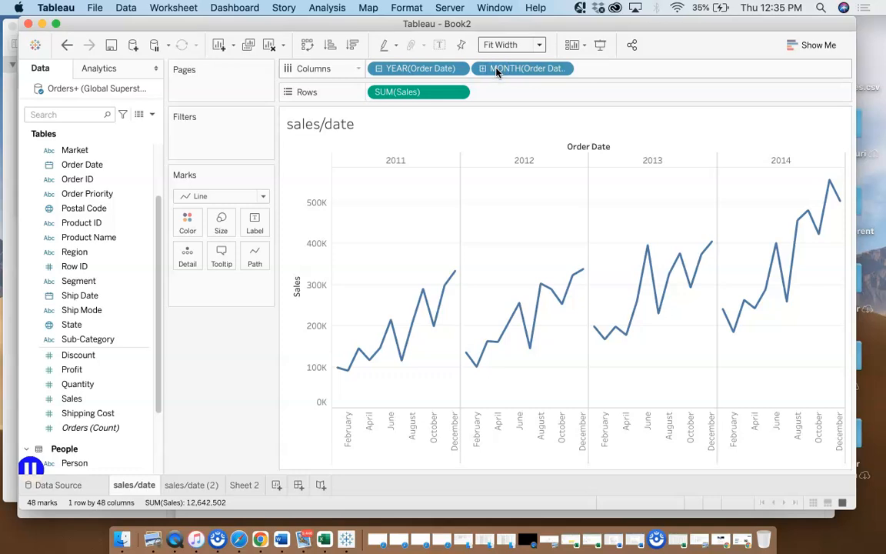
pyautogui.click(539, 44)
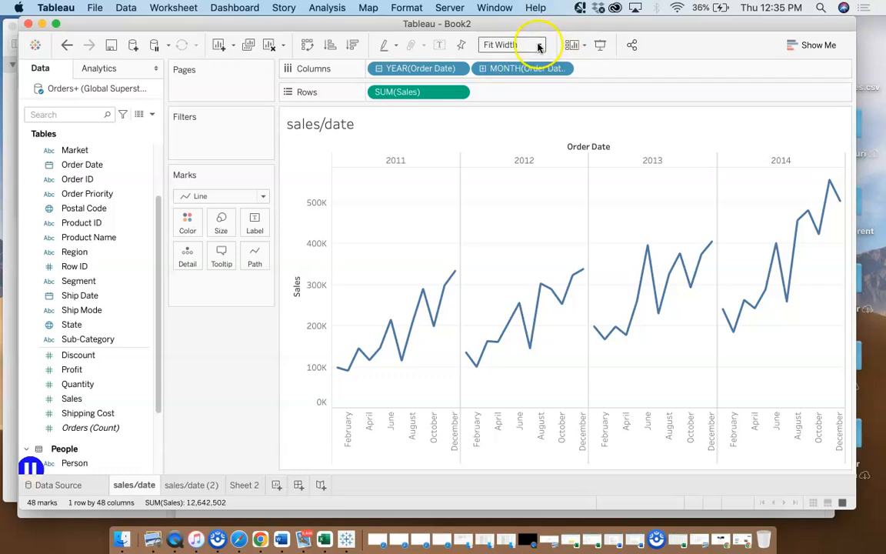
pyautogui.click(499, 80)
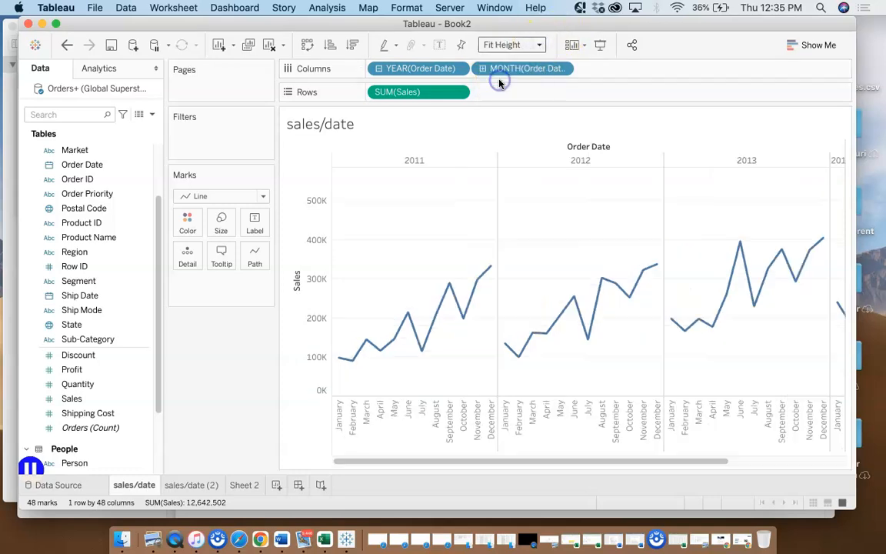
pyautogui.click(540, 46)
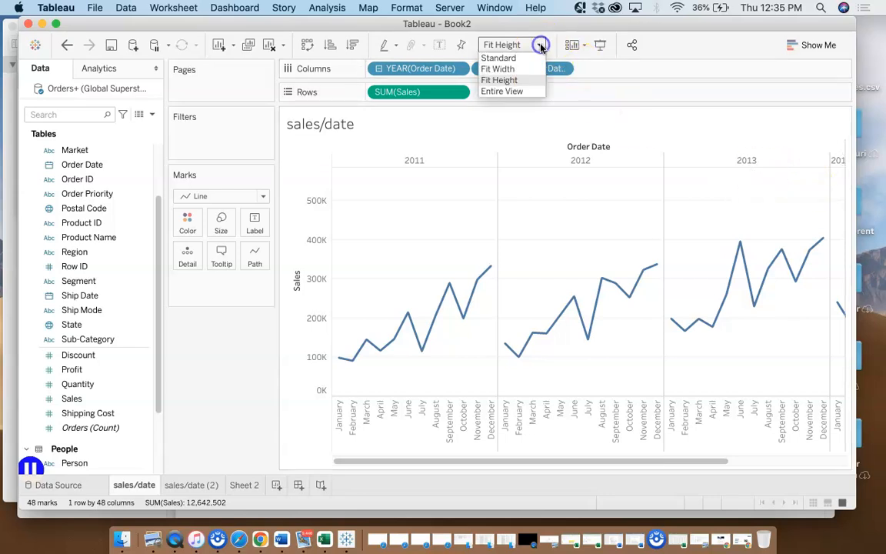
pyautogui.click(510, 93)
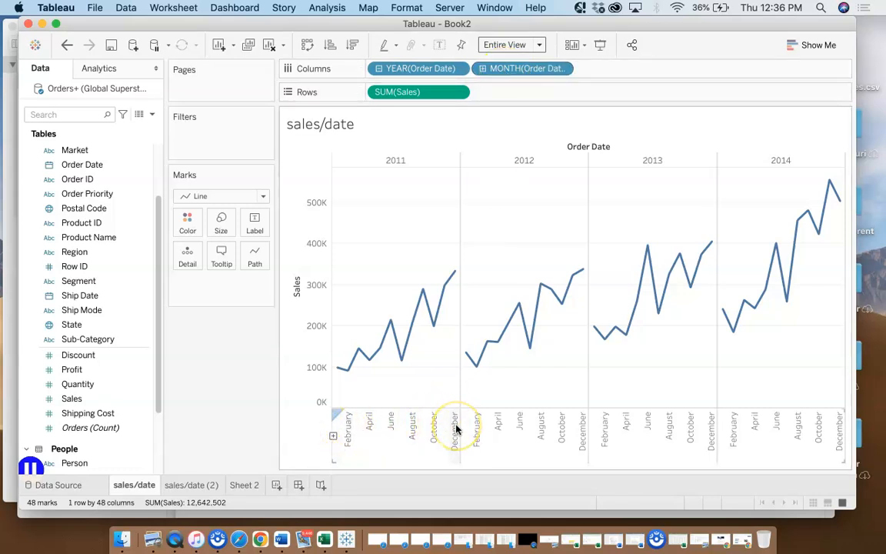
pyautogui.click(333, 437)
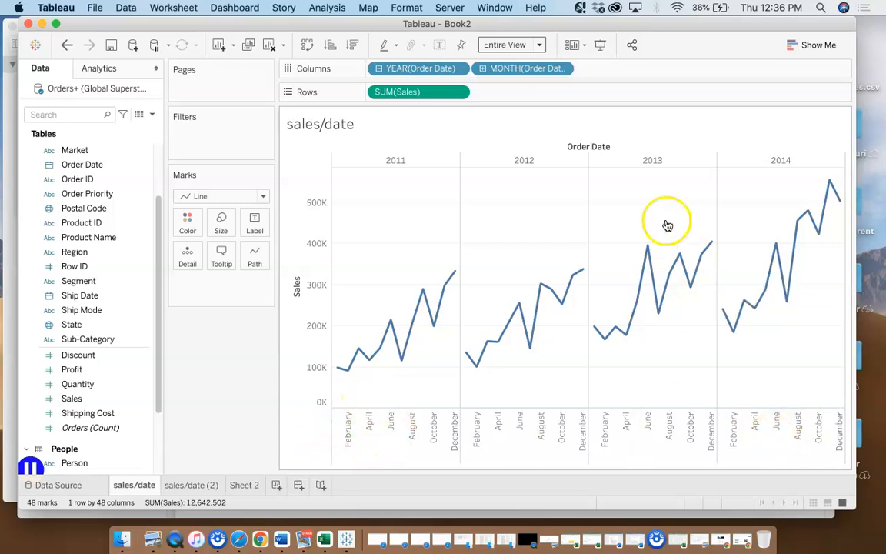
pyautogui.click(537, 46)
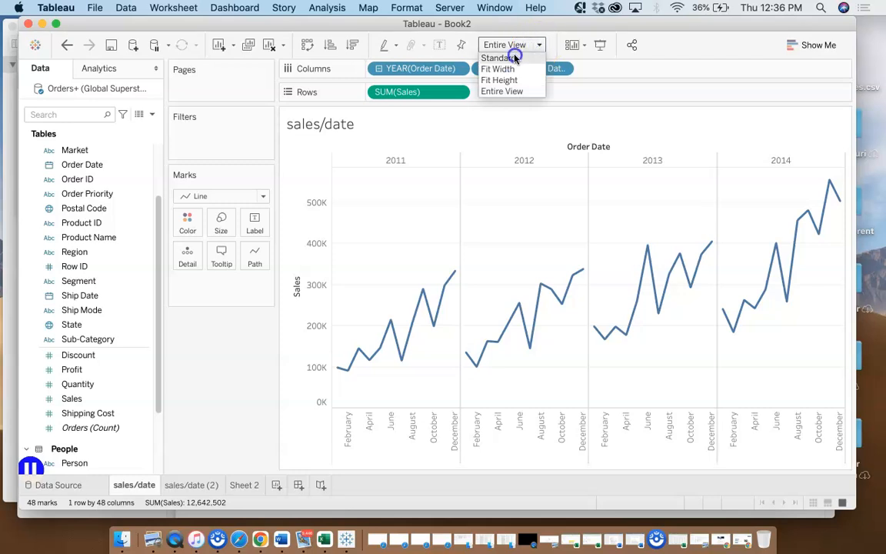
pyautogui.click(512, 56)
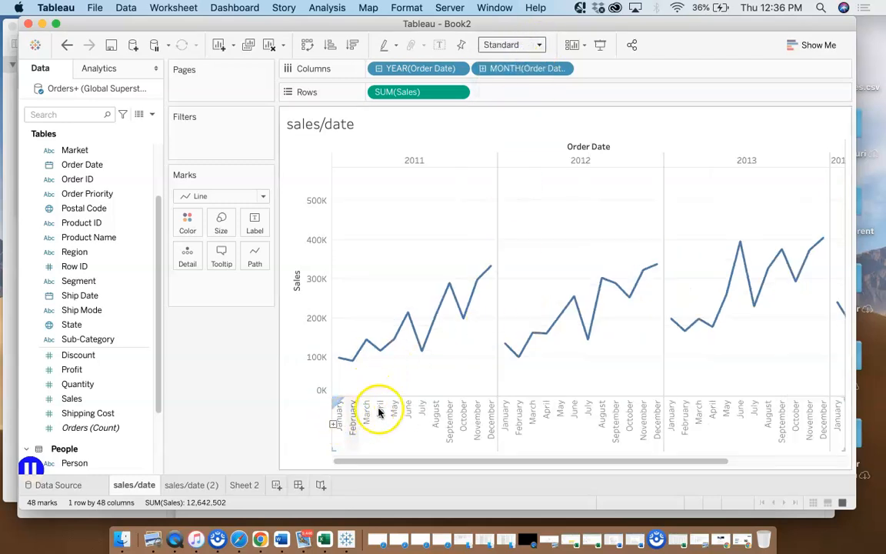
# Move the Order Date year field from Columns to Color on the Marks card to overlay the yearly lines by month
pyautogui.moveTo(689, 459); pyautogui.dragTo(549, 437)
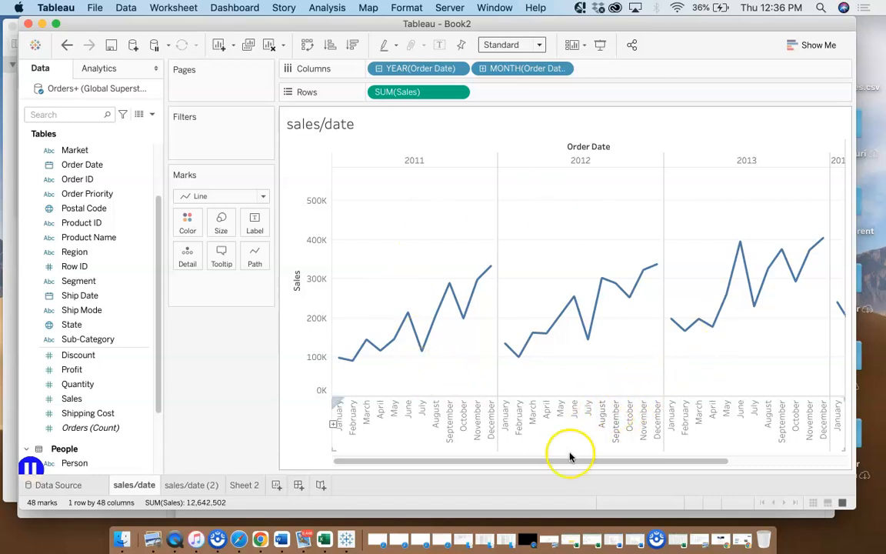
pyautogui.moveTo(589, 466); pyautogui.dragTo(443, 435)
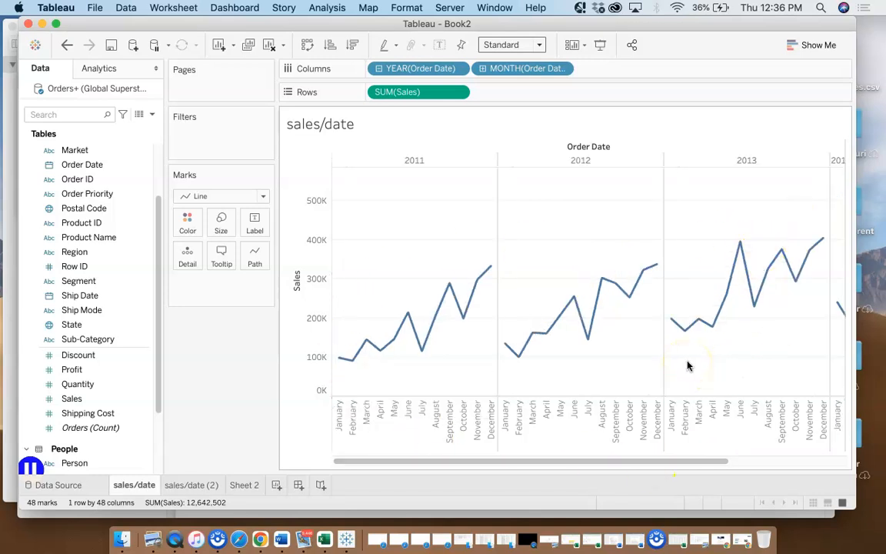
pyautogui.moveTo(708, 331)
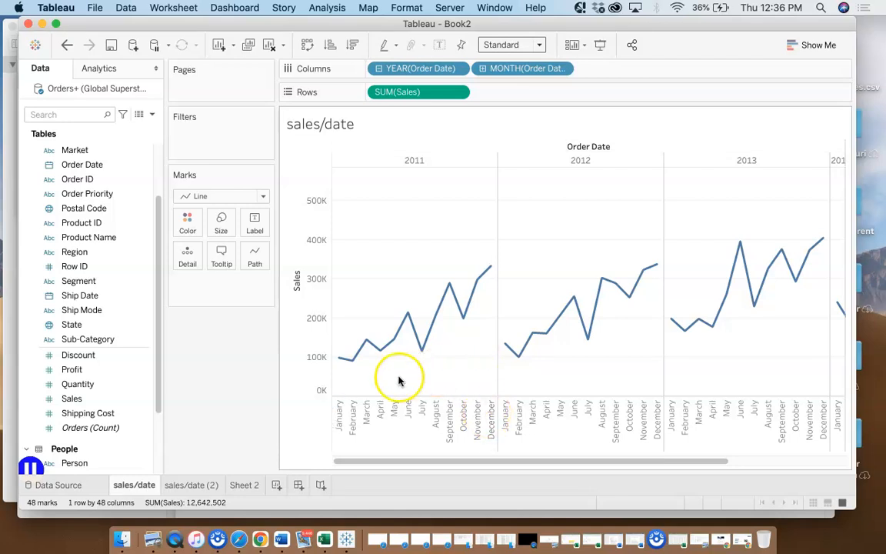
pyautogui.moveTo(388, 350)
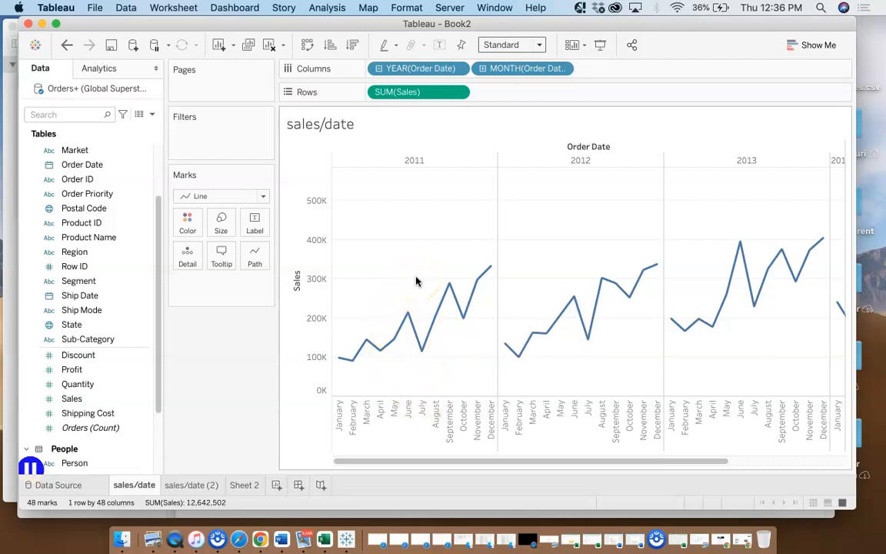
pyautogui.click(389, 294)
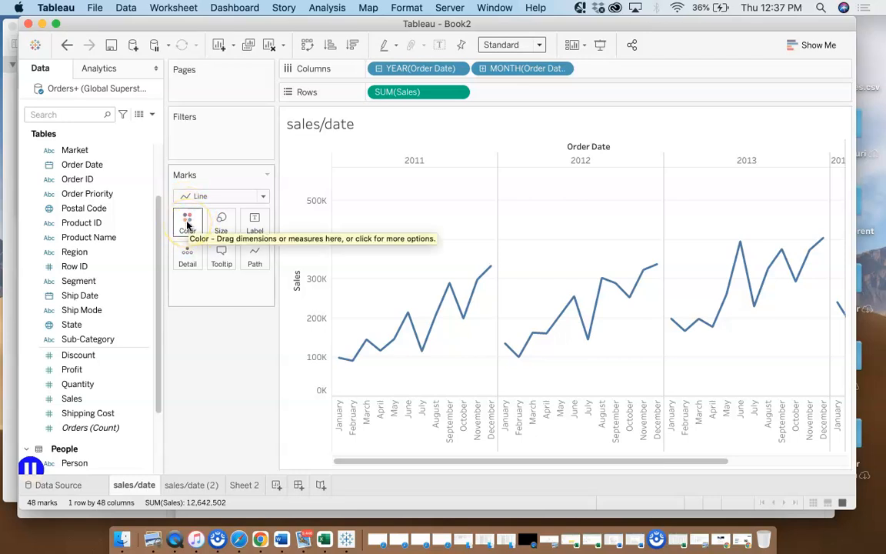
pyautogui.click(401, 69)
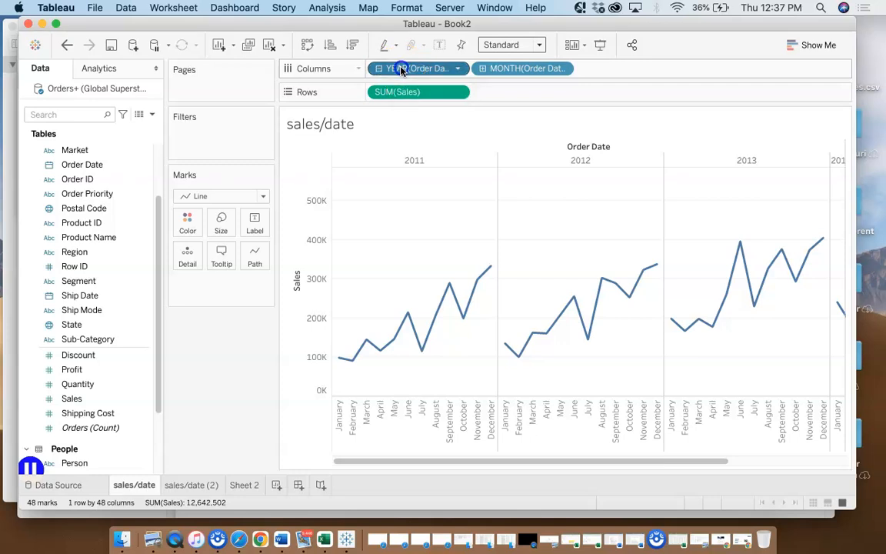
pyautogui.moveTo(401, 69); pyautogui.dragTo(183, 222)
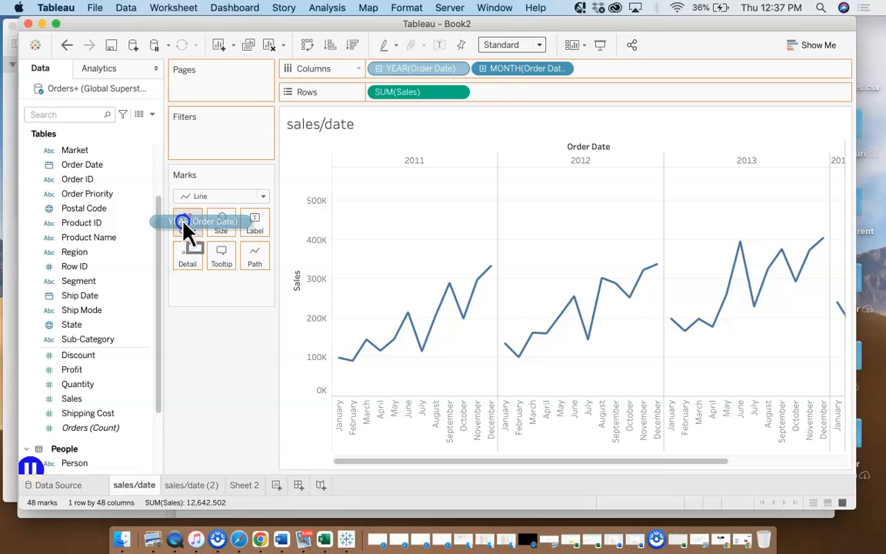
pyautogui.moveTo(183, 224); pyautogui.dragTo(183, 225)
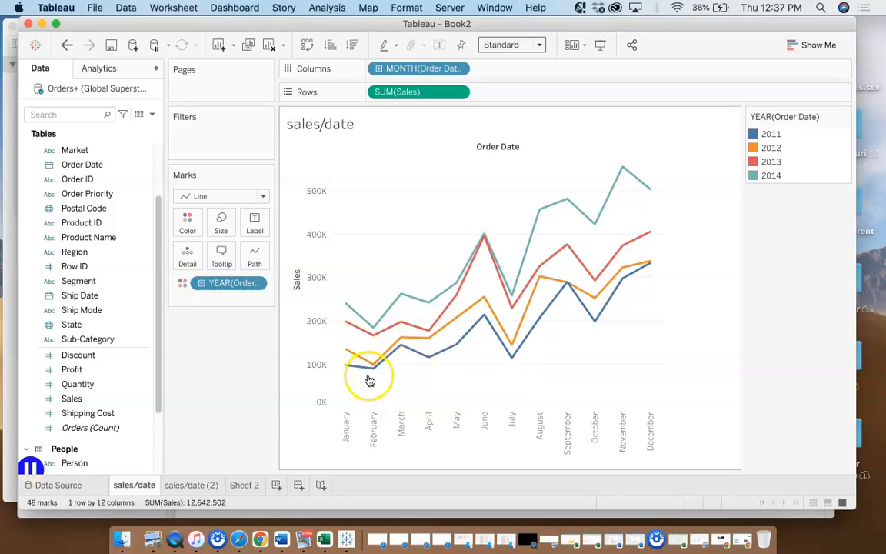
# Examine the monthly Sales points of the colored year lines, comparing February, June, July and November across years
pyautogui.moveTo(373, 376)
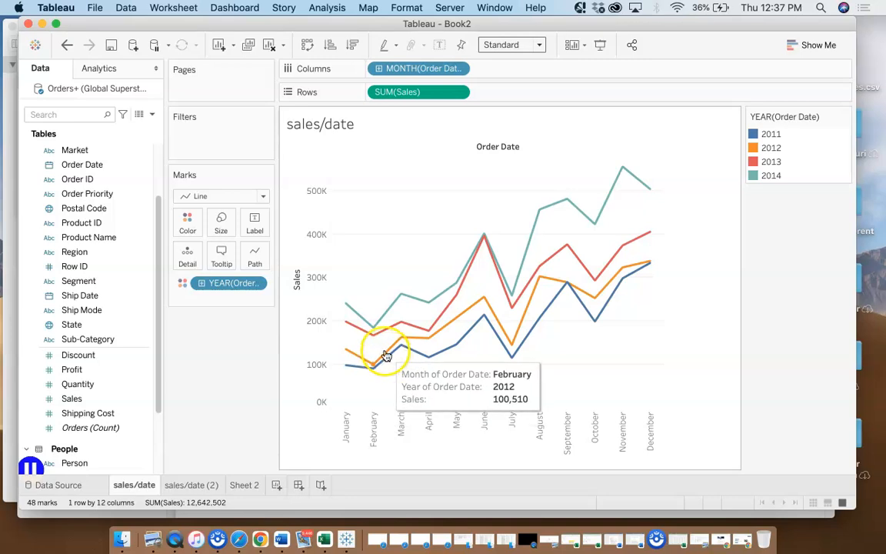
pyautogui.moveTo(386, 315)
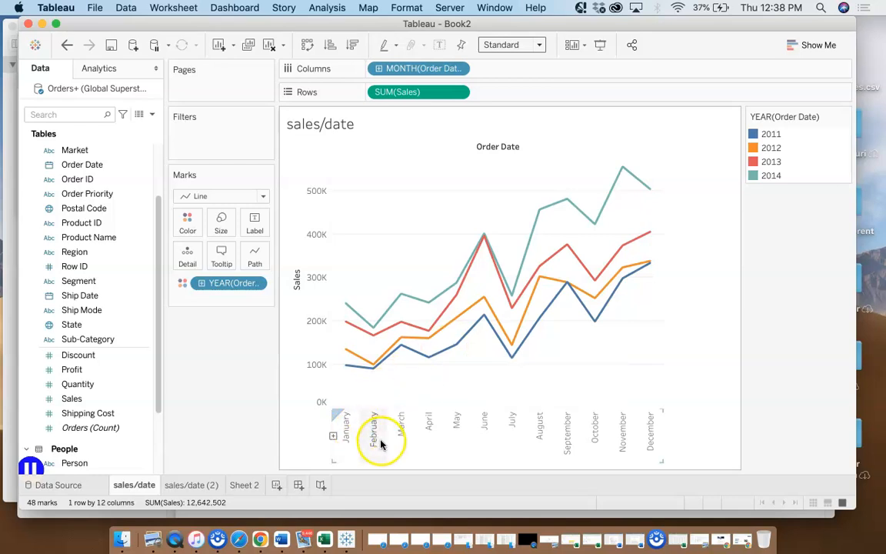
pyautogui.moveTo(371, 337)
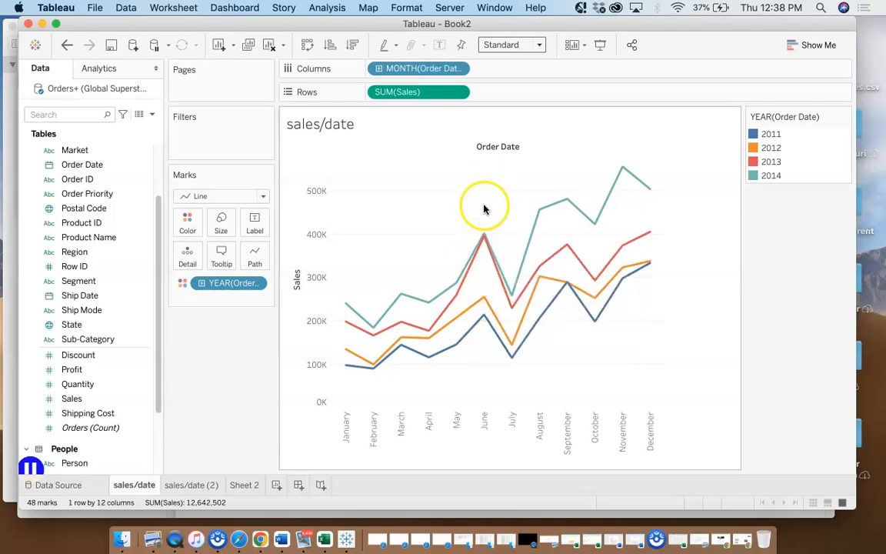
pyautogui.moveTo(513, 315)
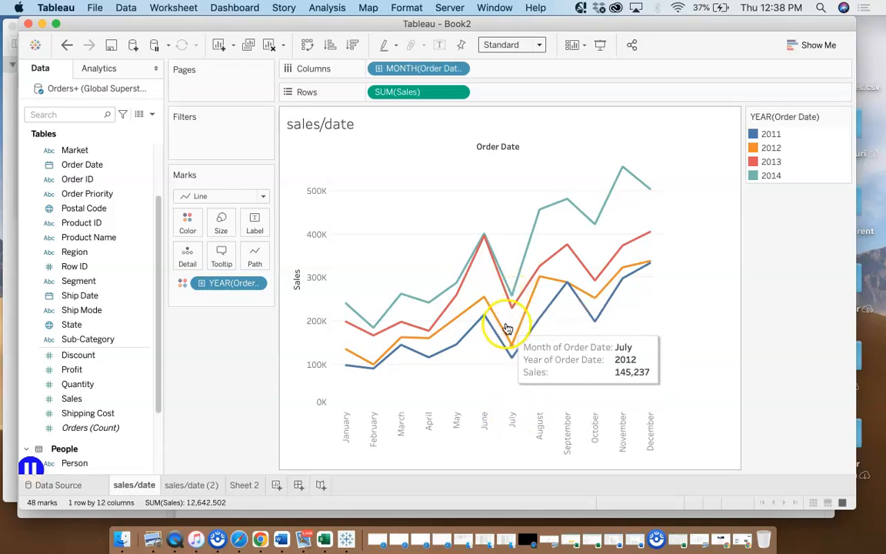
pyautogui.moveTo(598, 222)
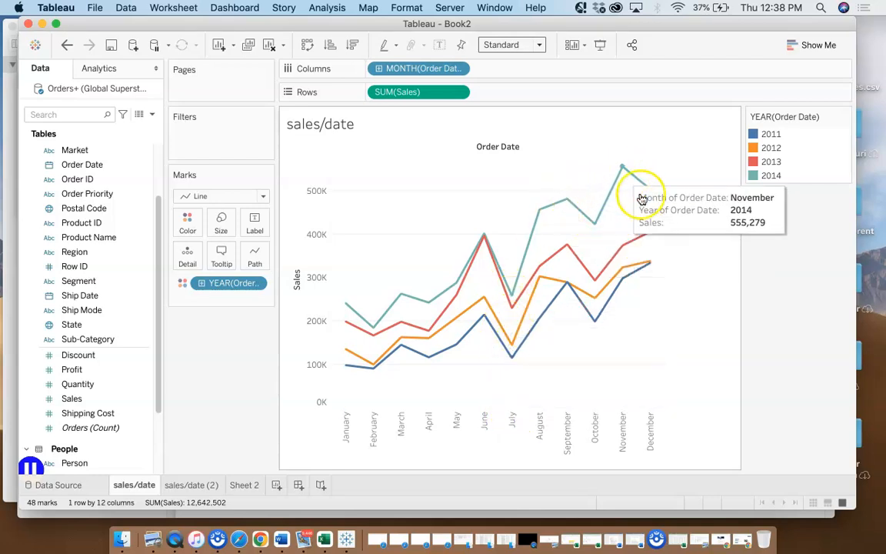
pyautogui.moveTo(613, 315)
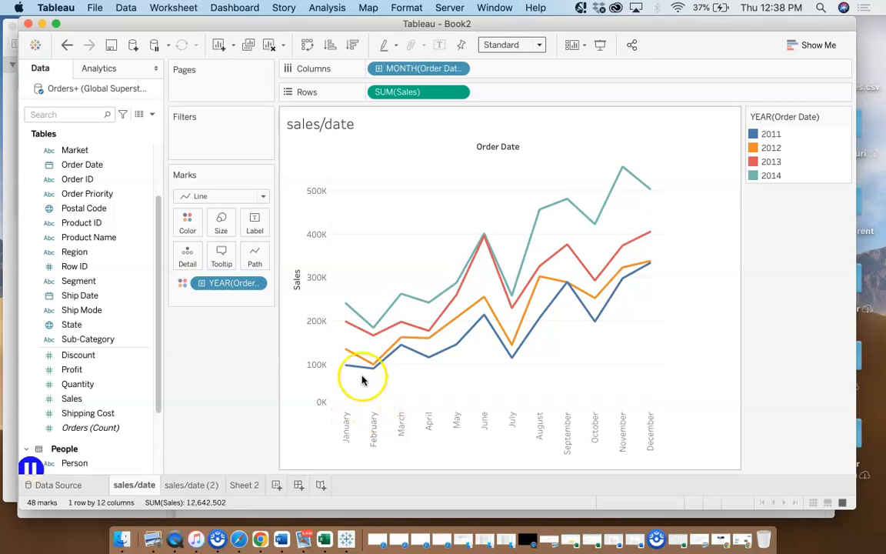
pyautogui.moveTo(363, 360)
pyautogui.moveTo(364, 323)
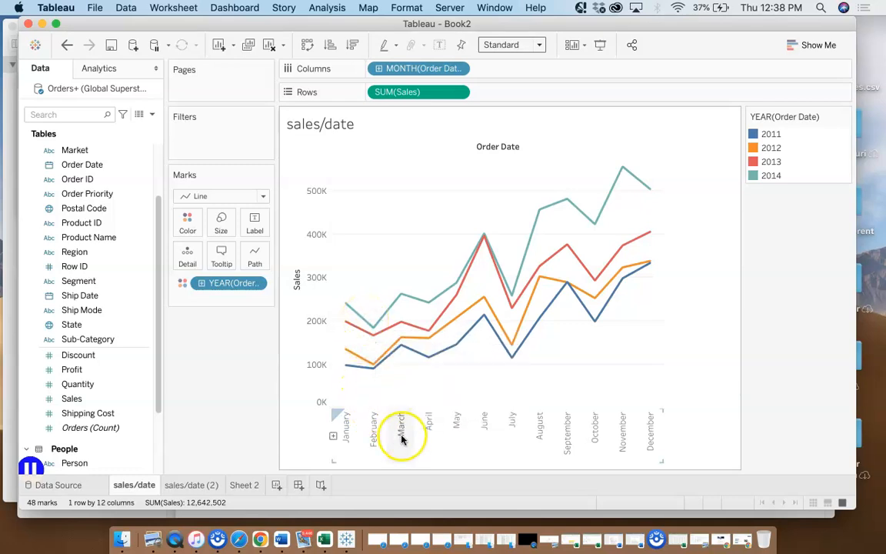
pyautogui.moveTo(405, 336)
pyautogui.click(68, 464)
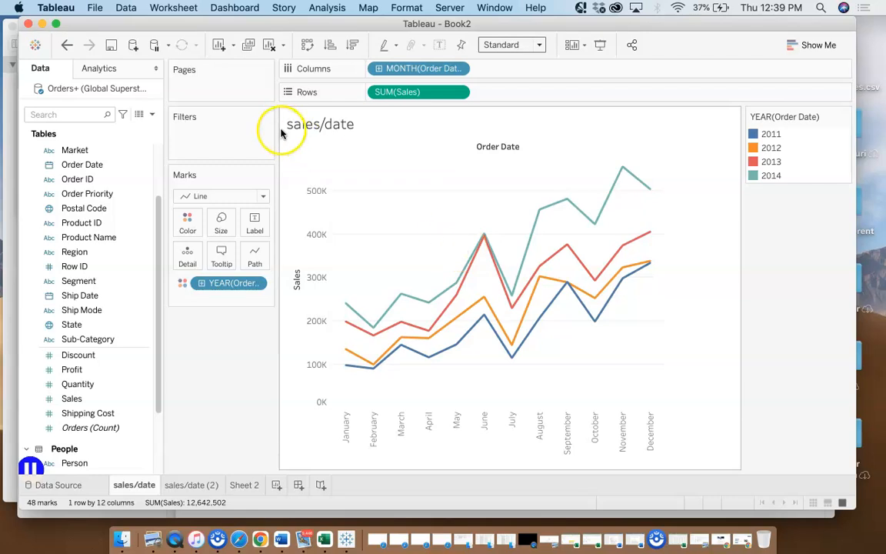
pyautogui.click(170, 10)
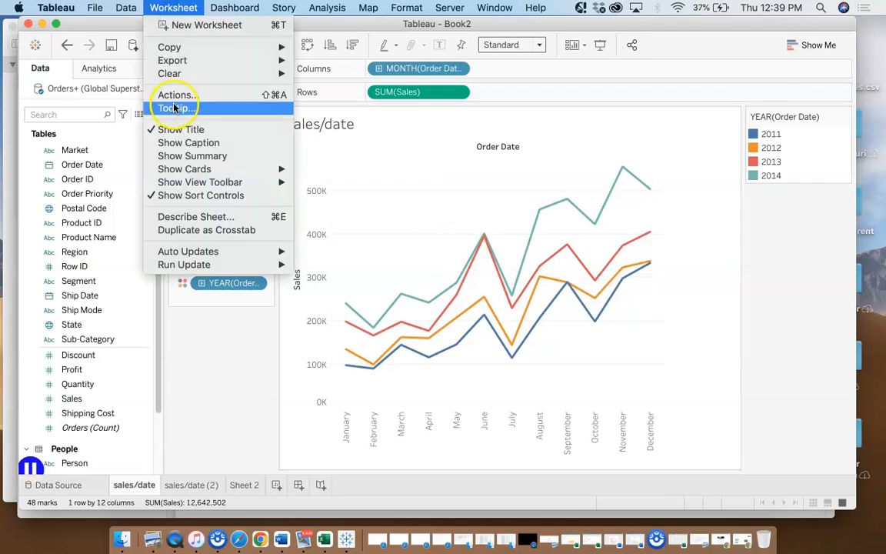
pyautogui.moveTo(181, 61)
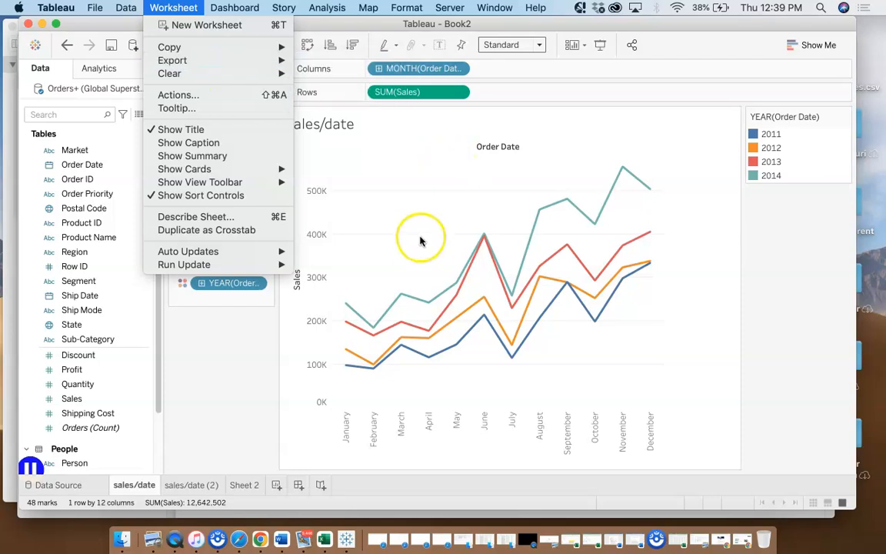
pyautogui.moveTo(99, 13)
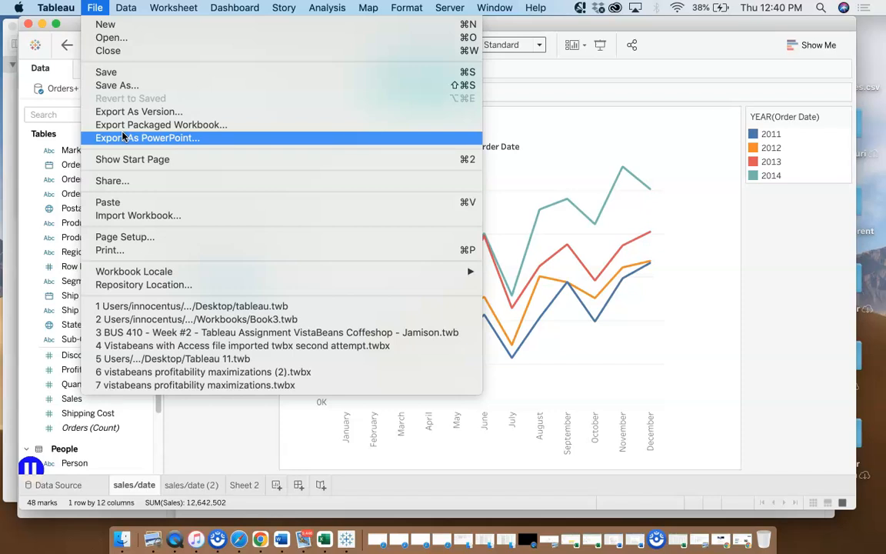
pyautogui.click(113, 88)
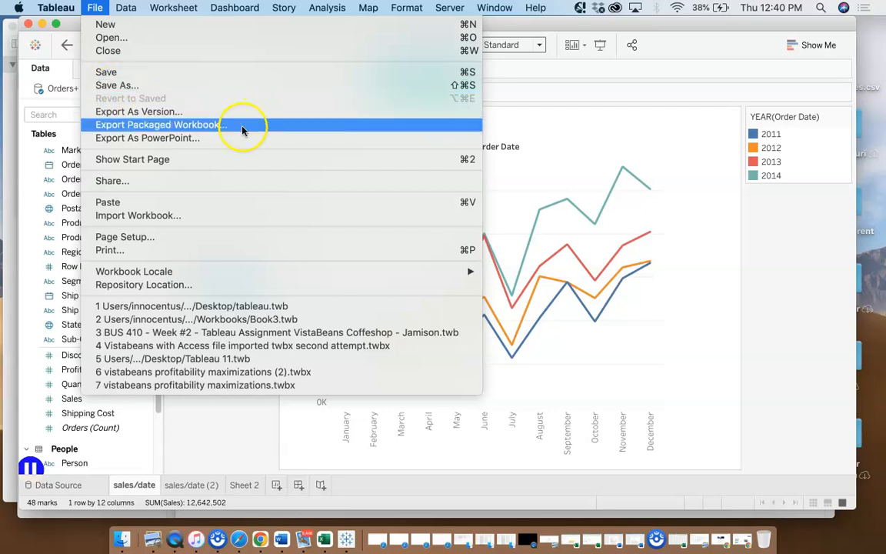
pyautogui.click(684, 309)
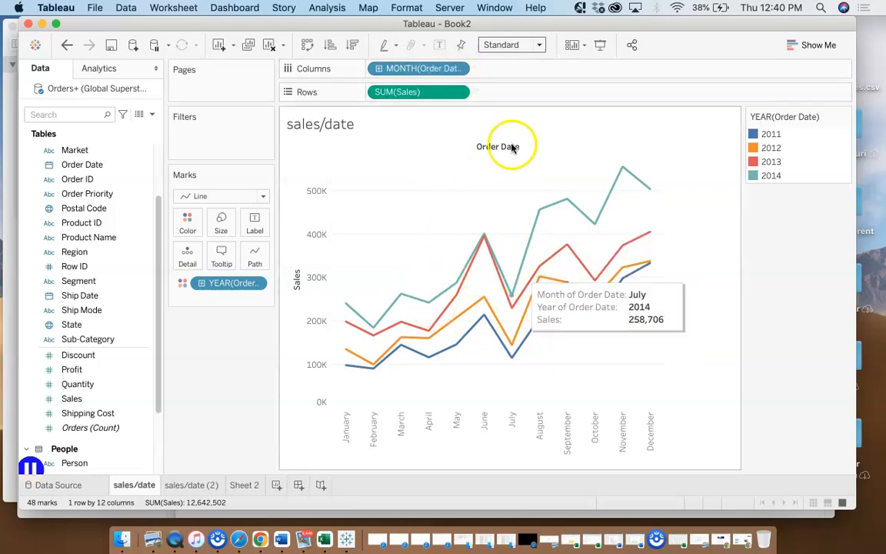
# Try the discrete Day, Quarter and Year date parts for Order Date on Columns and return it to Month
pyautogui.click(458, 70)
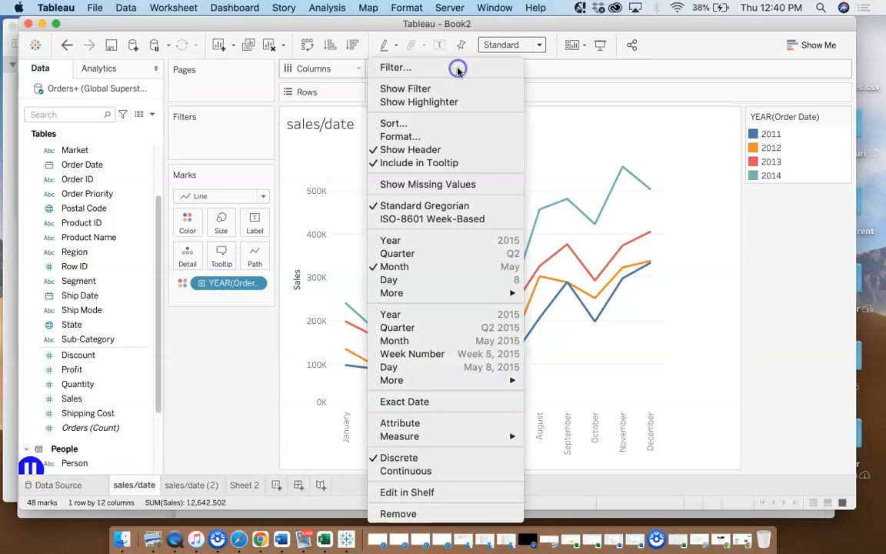
pyautogui.click(403, 280)
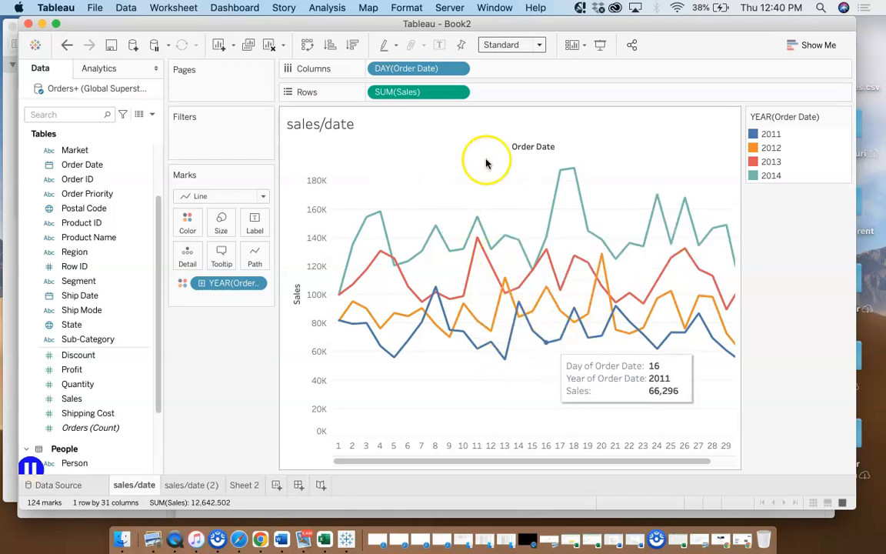
pyautogui.click(457, 70)
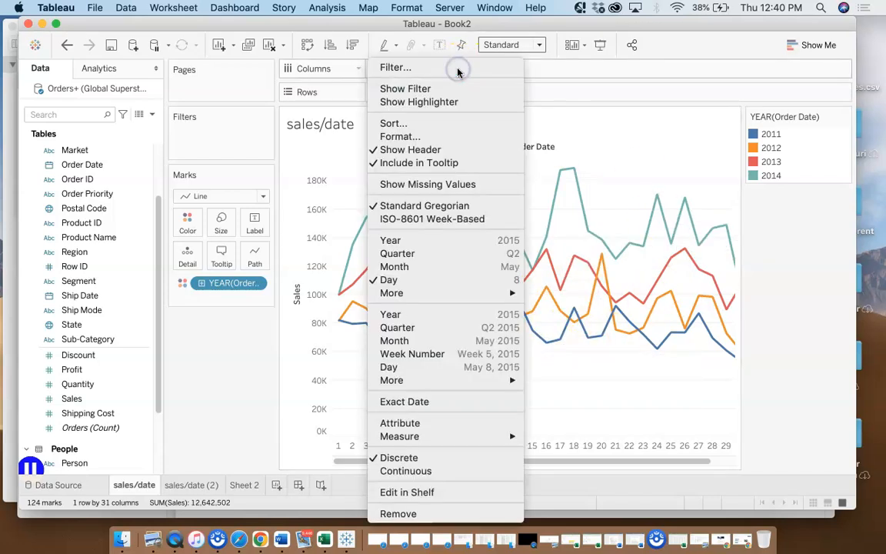
pyautogui.click(416, 260)
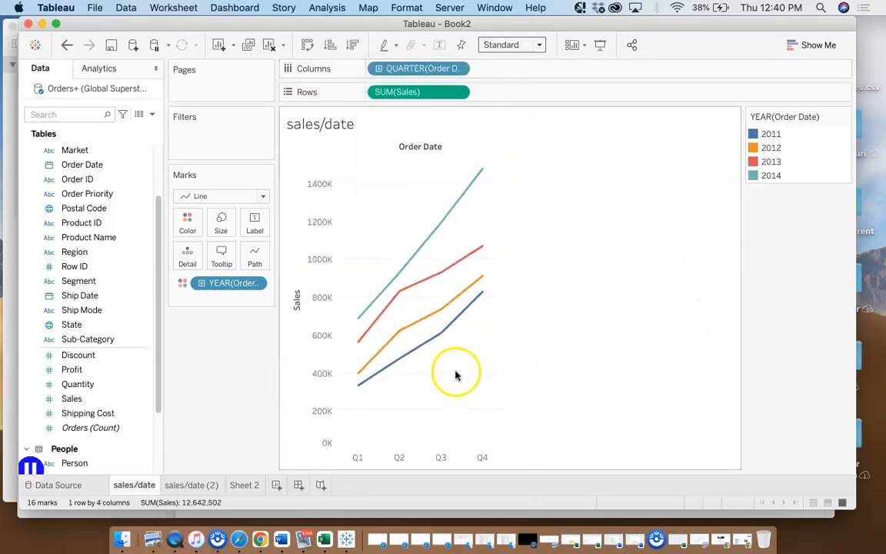
pyautogui.click(458, 70)
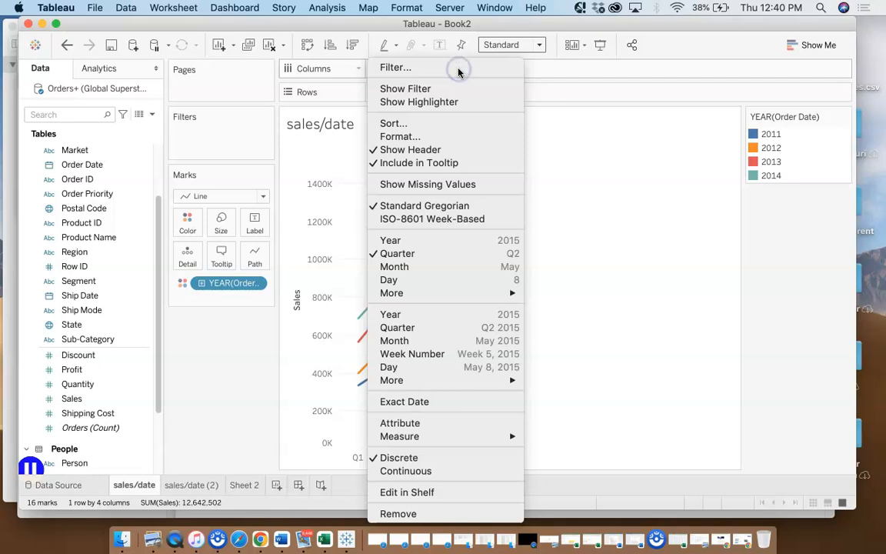
pyautogui.click(390, 239)
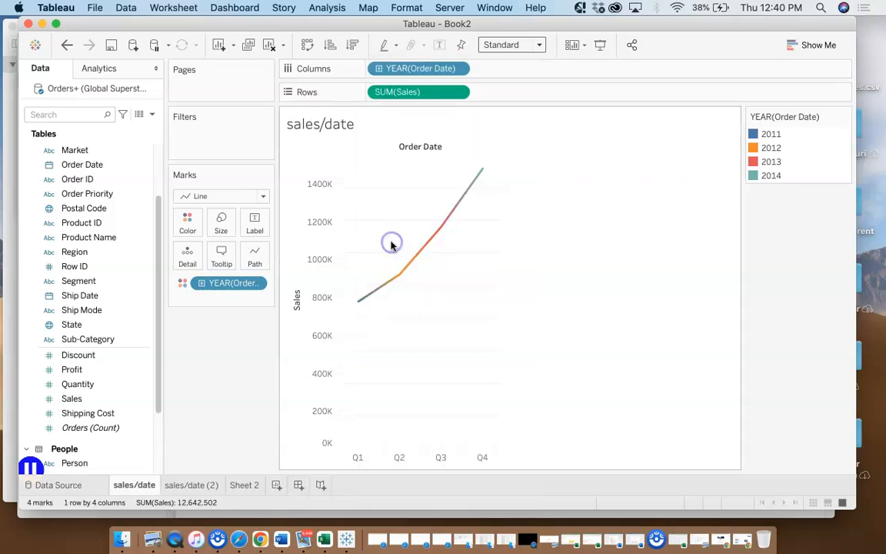
pyautogui.moveTo(358, 296)
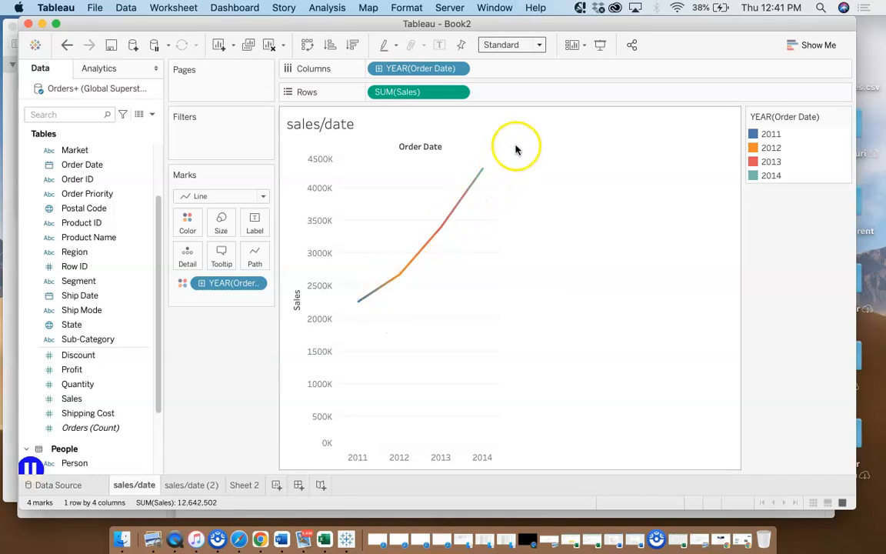
pyautogui.click(459, 68)
pyautogui.click(396, 266)
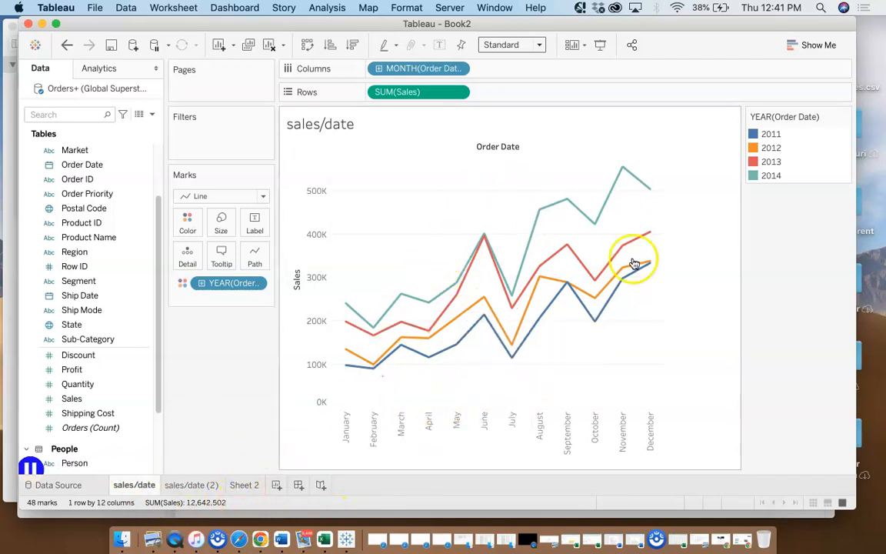
# On Sheet 2, place the Sales and Profit measures side by side on Rows
pyautogui.click(244, 486)
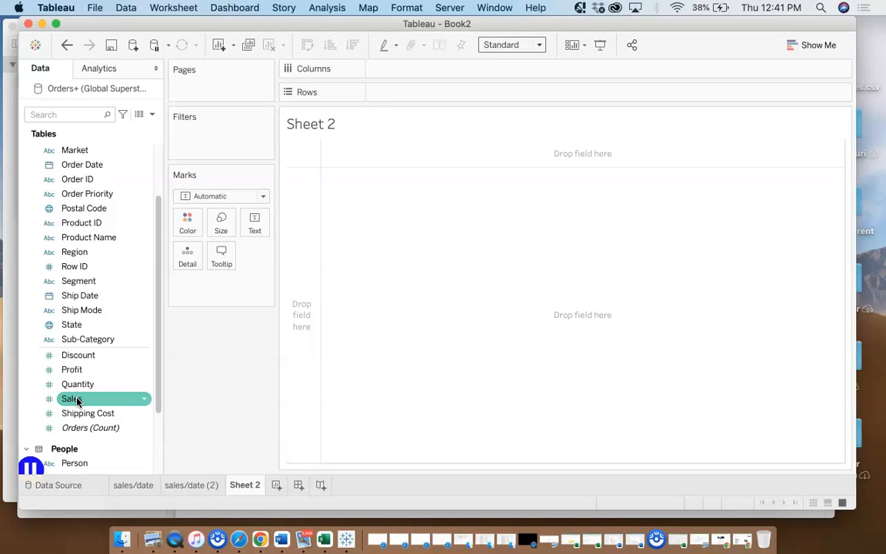
pyautogui.click(77, 399)
pyautogui.moveTo(83, 397); pyautogui.dragTo(393, 98)
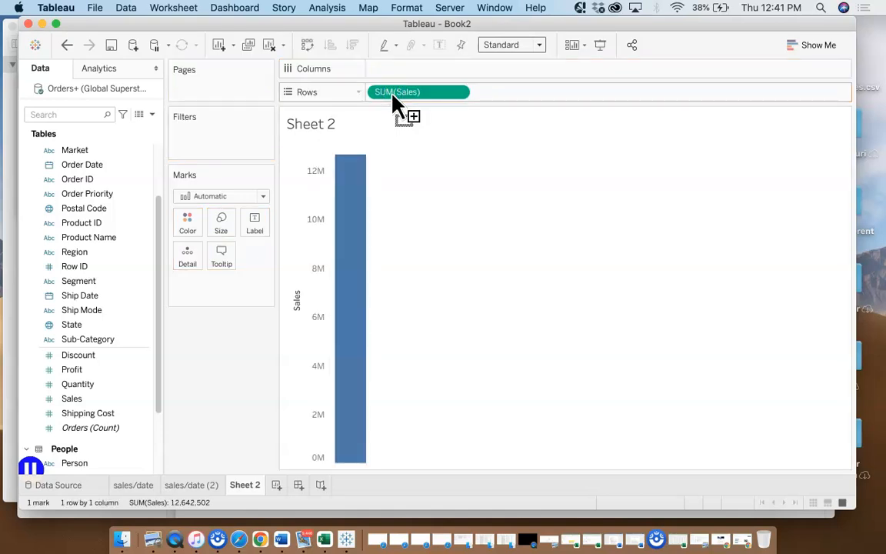
pyautogui.click(82, 372)
pyautogui.moveTo(82, 372); pyautogui.dragTo(523, 98)
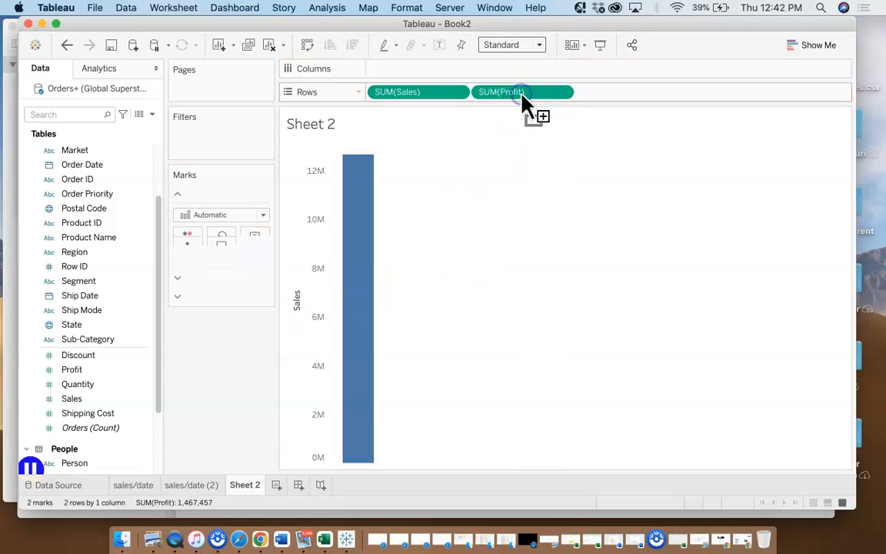
pyautogui.moveTo(366, 205)
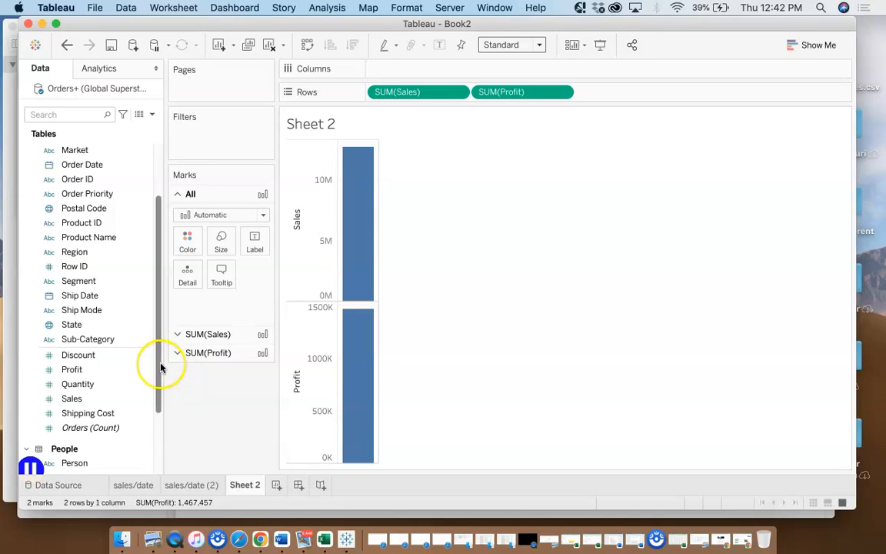
# Add the Market field from the Orders table to Columns to break Sales and Profit down by market
pyautogui.scroll(1, 151, 286)
pyautogui.scroll(3, 152, 273)
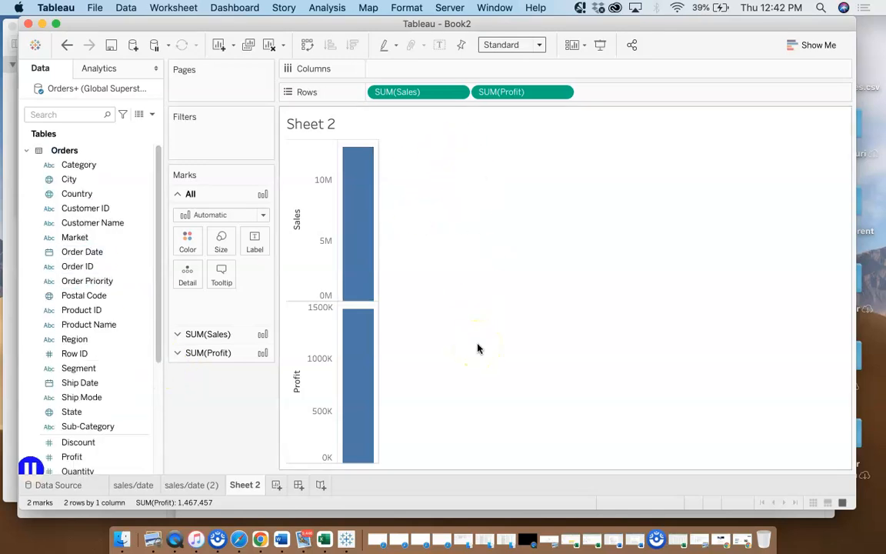
pyautogui.click(87, 171)
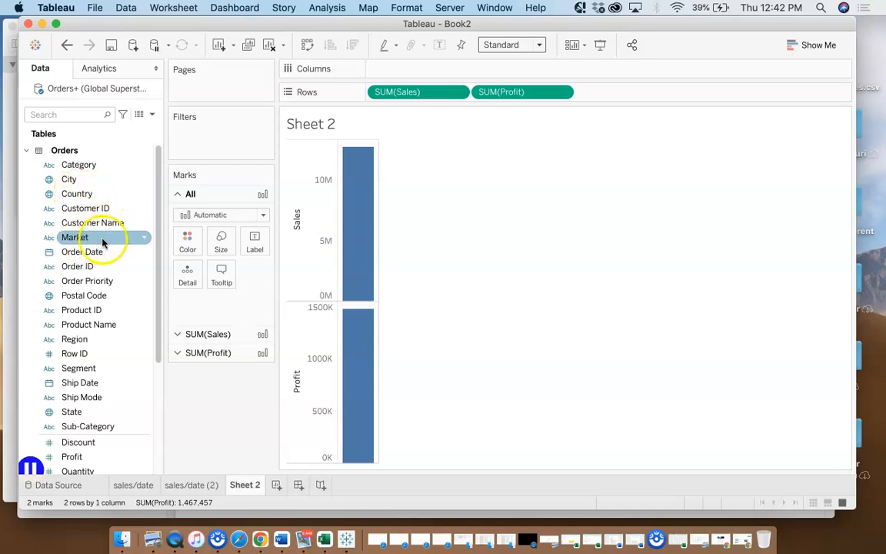
pyautogui.click(142, 239)
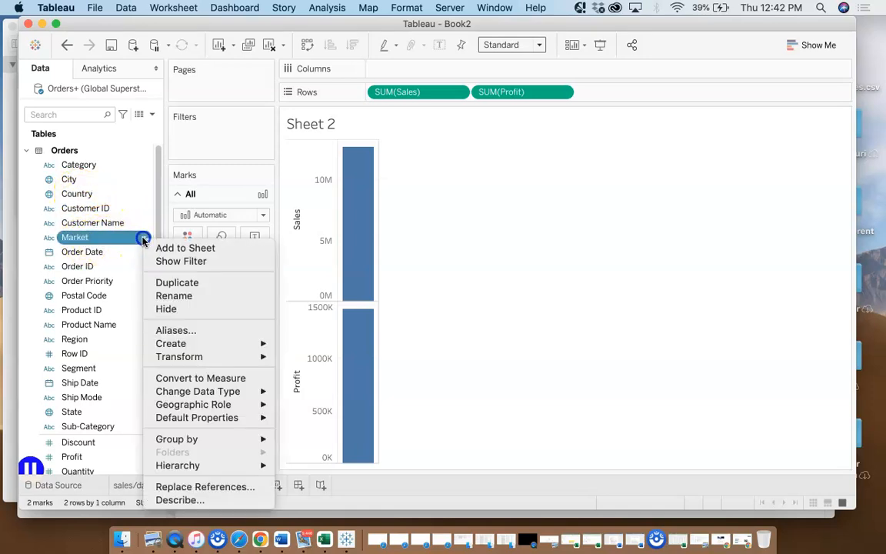
pyautogui.click(91, 239)
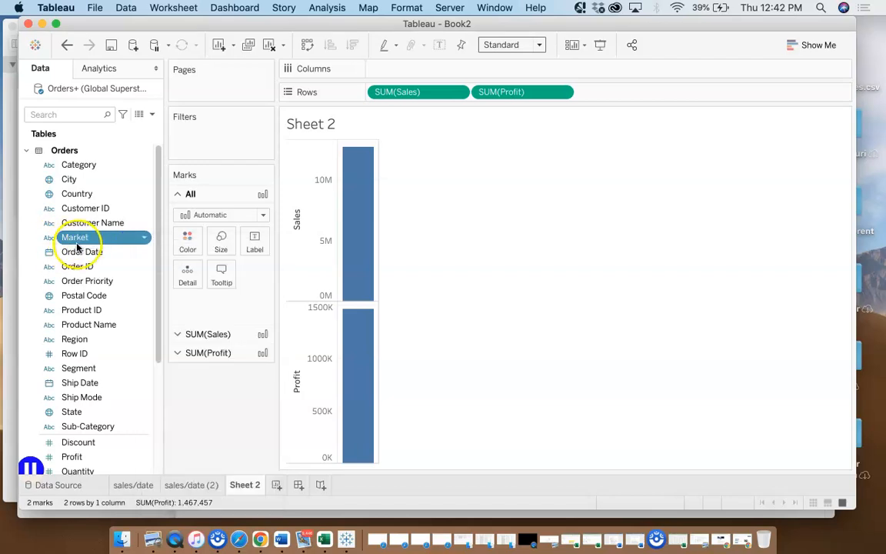
pyautogui.click(80, 259)
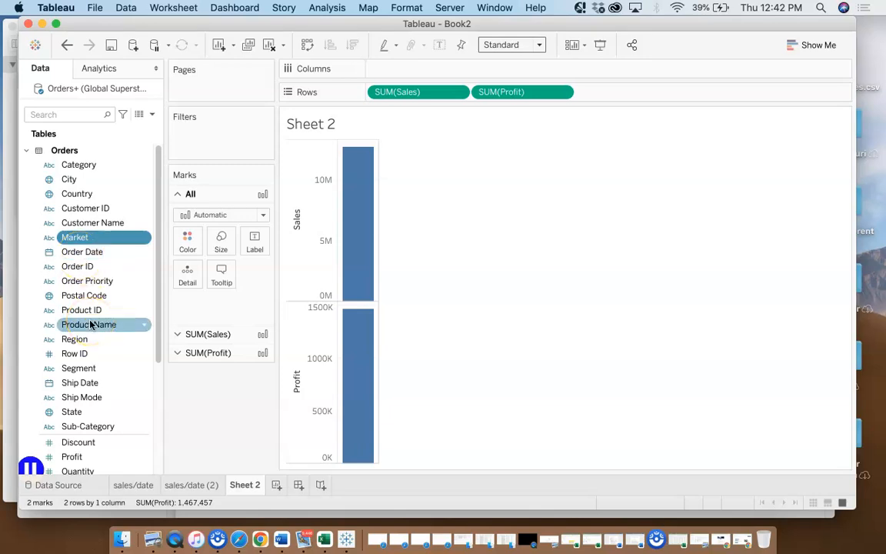
pyautogui.click(70, 239)
pyautogui.moveTo(70, 239); pyautogui.dragTo(389, 68)
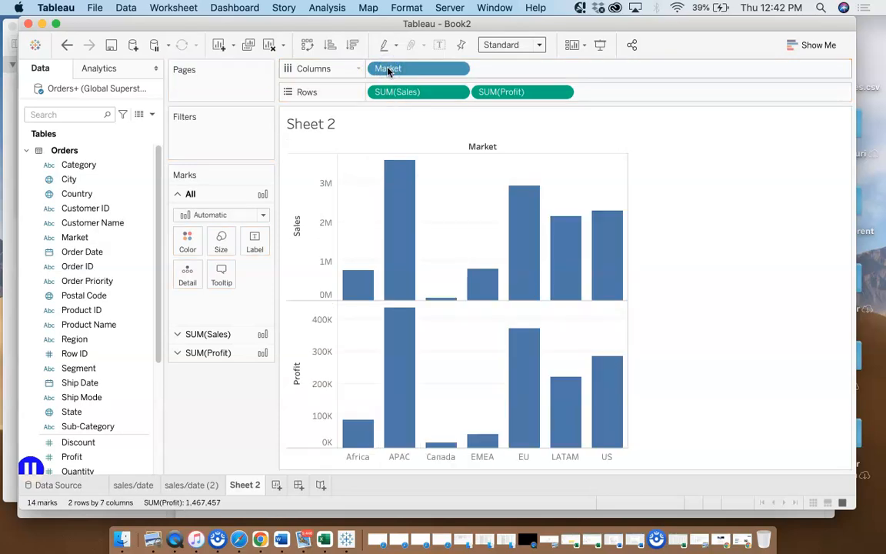
# Examine the Sales and Profit bars of the Africa and APAC markets
pyautogui.moveTo(399, 395)
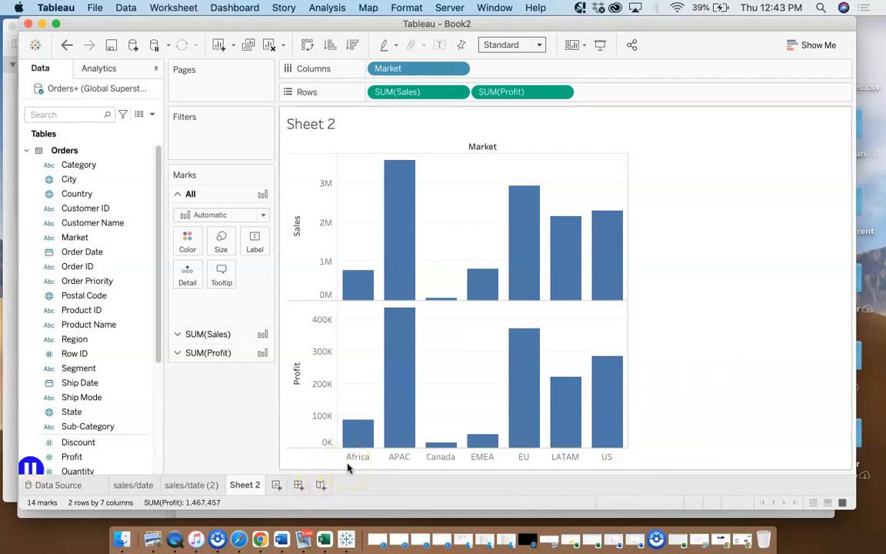
pyautogui.moveTo(362, 279)
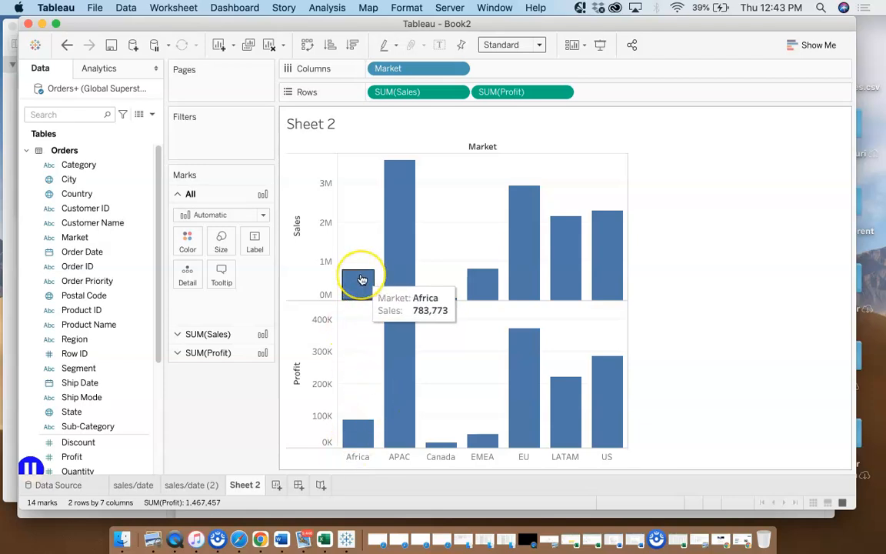
pyautogui.moveTo(362, 427)
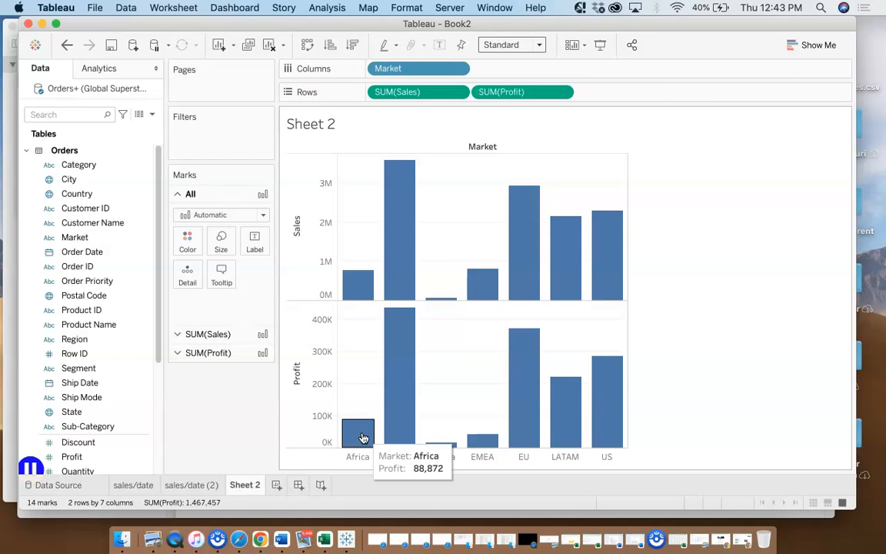
pyautogui.moveTo(402, 259)
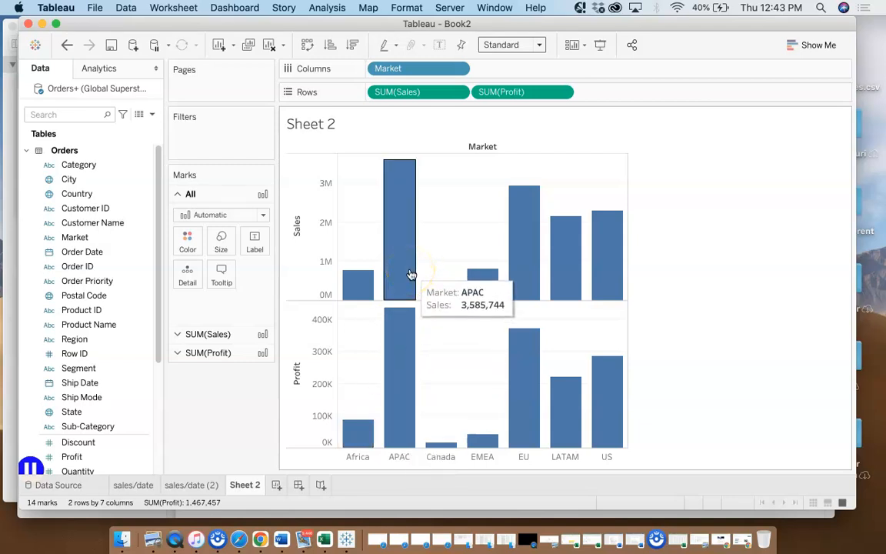
pyautogui.moveTo(401, 402)
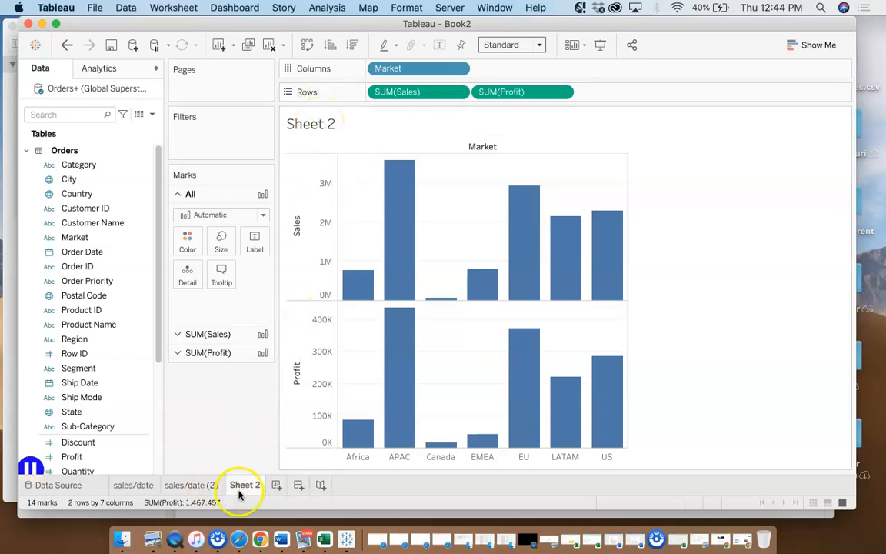
# Replace the sheet-name placeholder in the chart title with "Sales/profit/market"
pyautogui.doubleClick(332, 127)
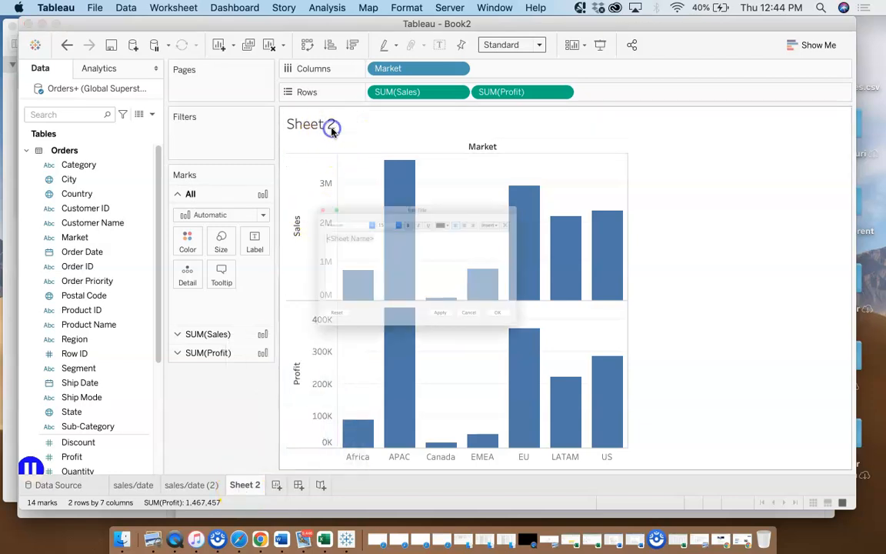
pyautogui.doubleClick(329, 222)
pyautogui.write('Salles')
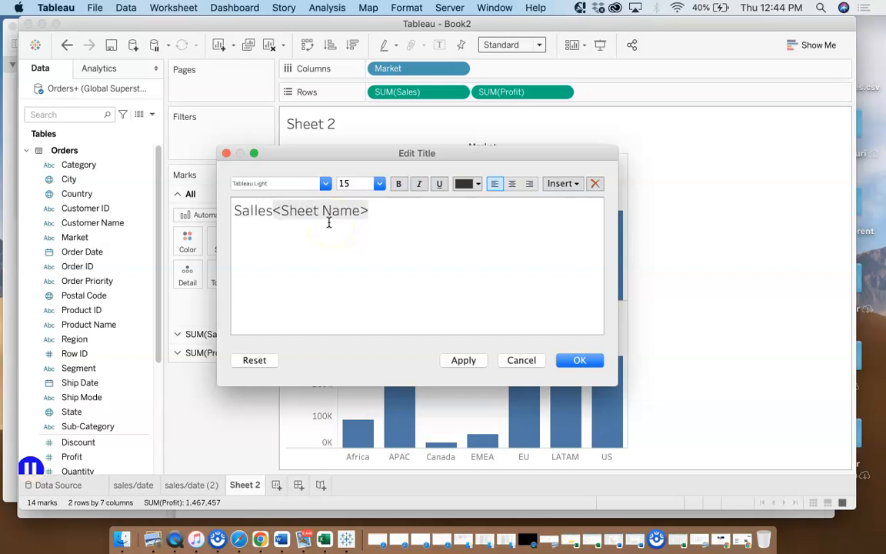
pyautogui.press('BackSpace')
pyautogui.press('BackSpace')
pyautogui.press('BackSpace')
pyautogui.write('es/')
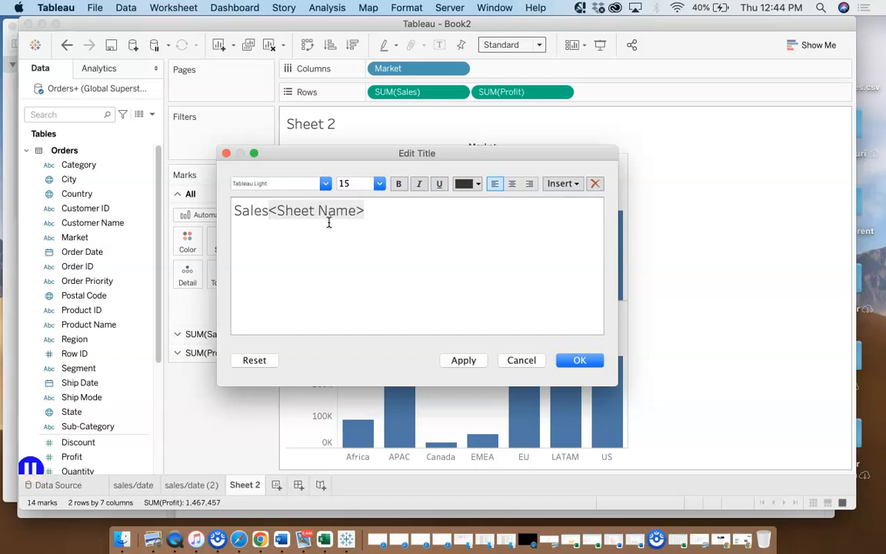
pyautogui.write('profit/')
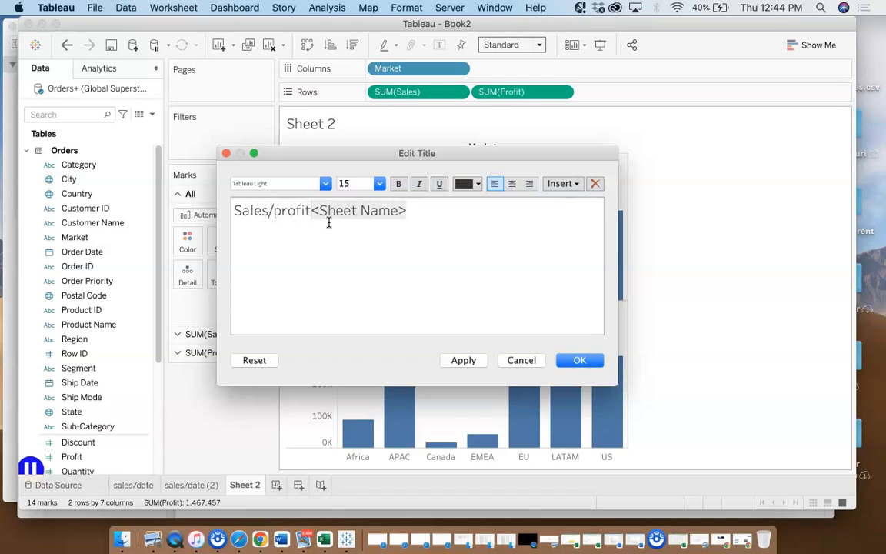
pyautogui.write('market')
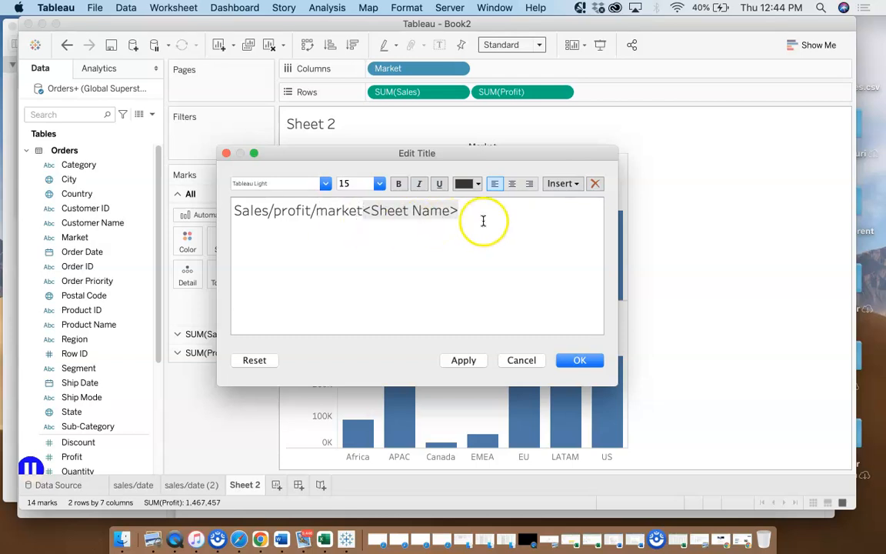
pyautogui.moveTo(465, 211); pyautogui.dragTo(363, 208)
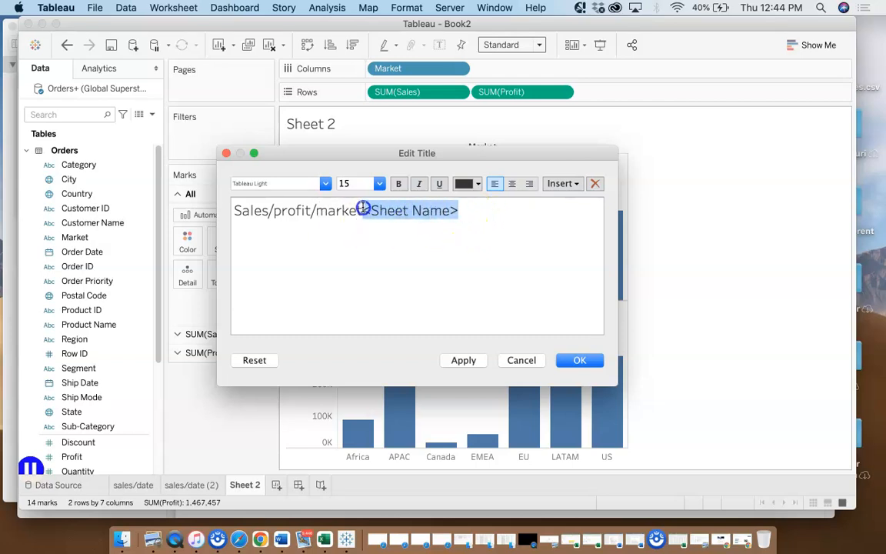
pyautogui.press('BackSpace')
pyautogui.click(570, 361)
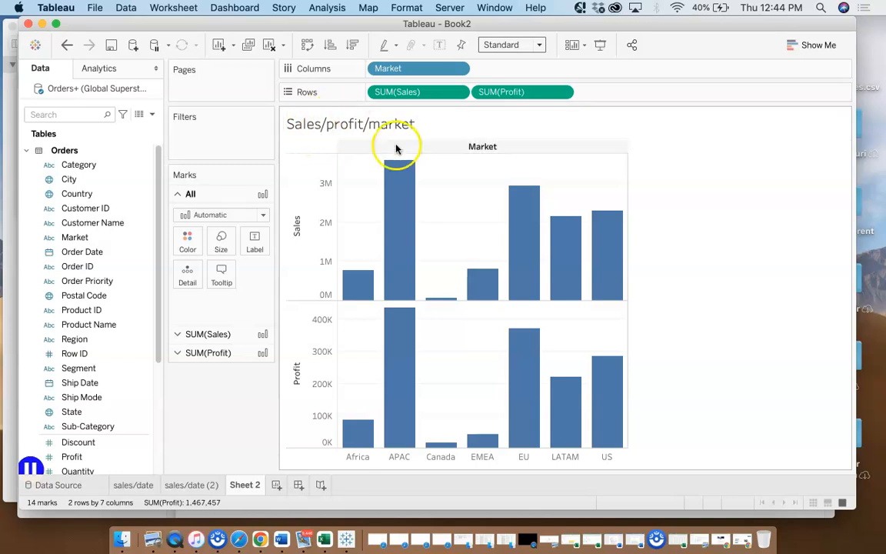
# Rename the Sheet 2 worksheet as "Sales/profit/market"
pyautogui.click(237, 493)
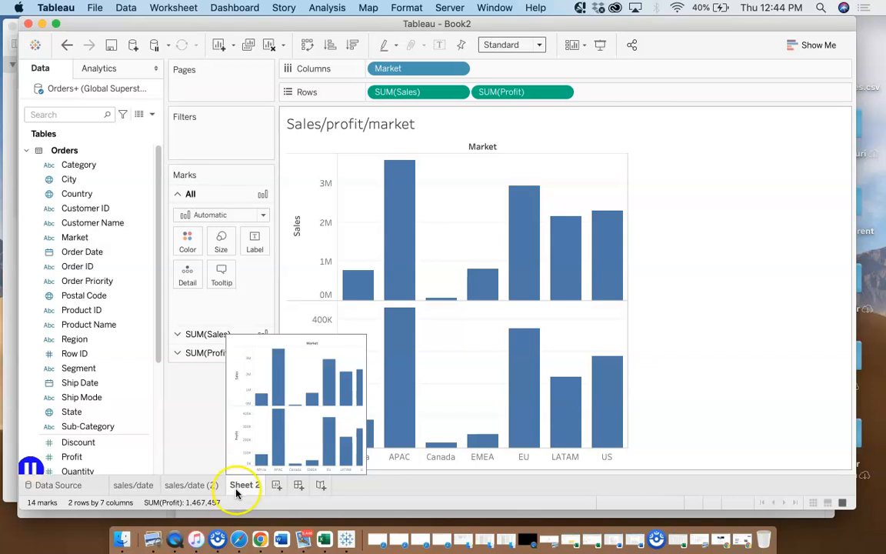
pyautogui.rightClick(237, 492)
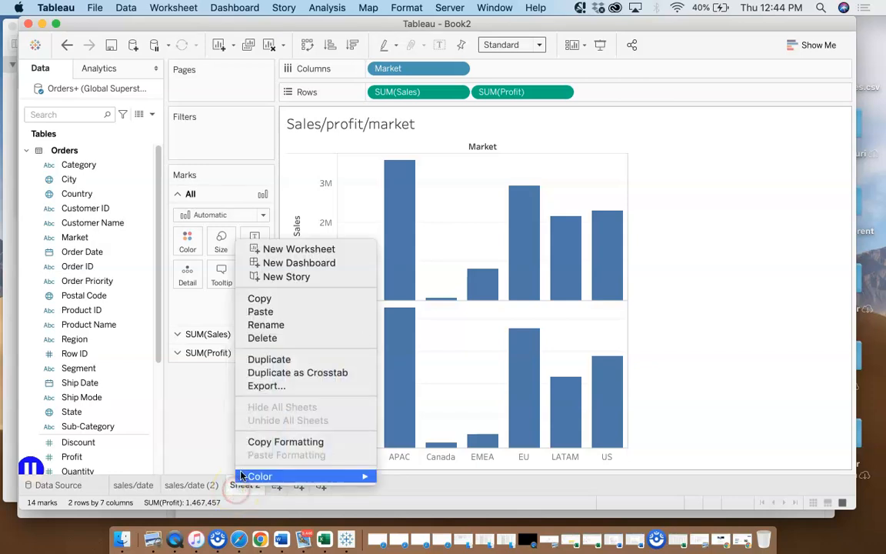
pyautogui.click(276, 323)
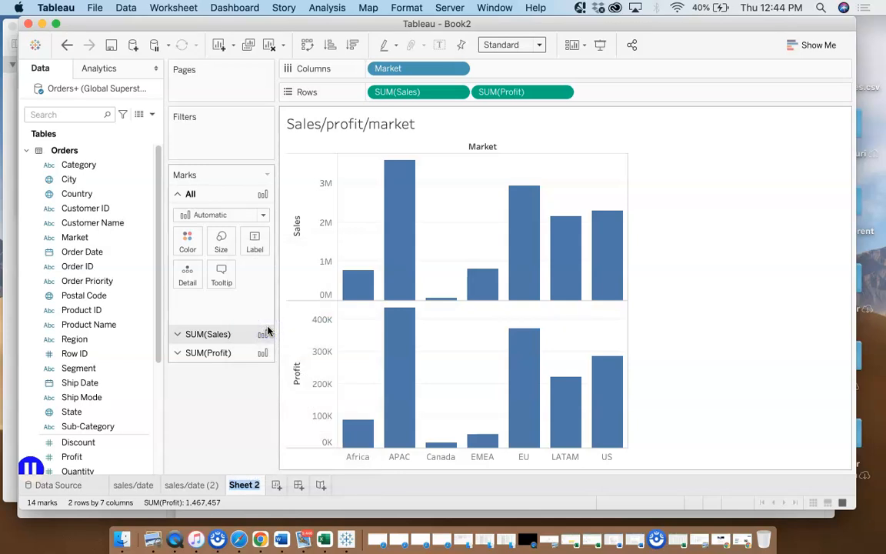
pyautogui.write('Sales/profit/')
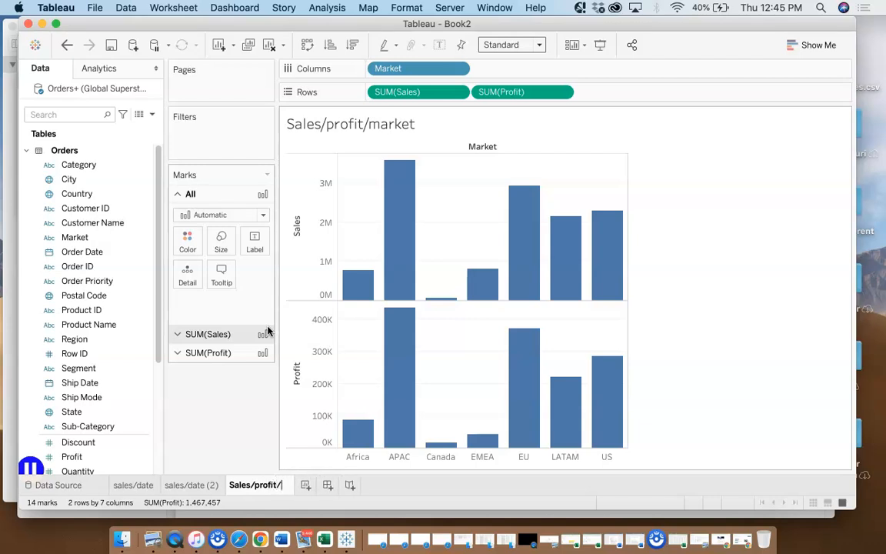
pyautogui.write('market')
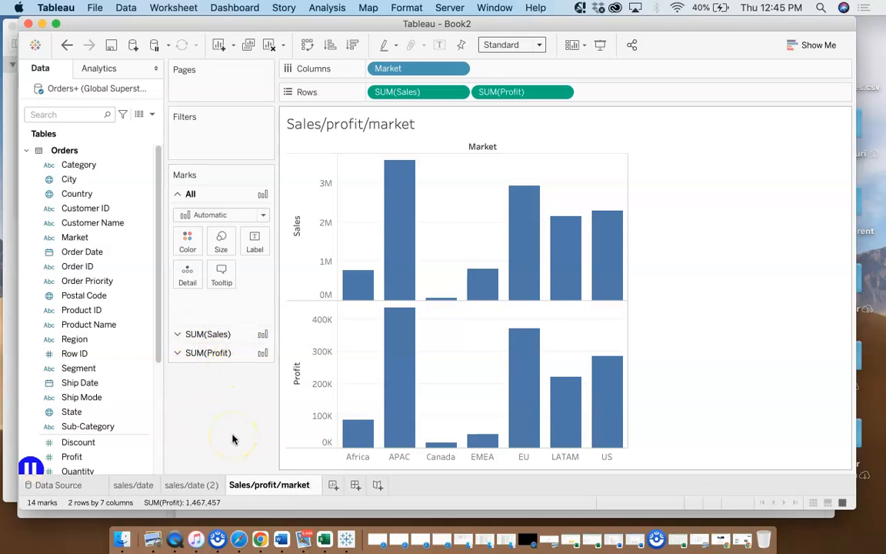
pyautogui.click(744, 355)
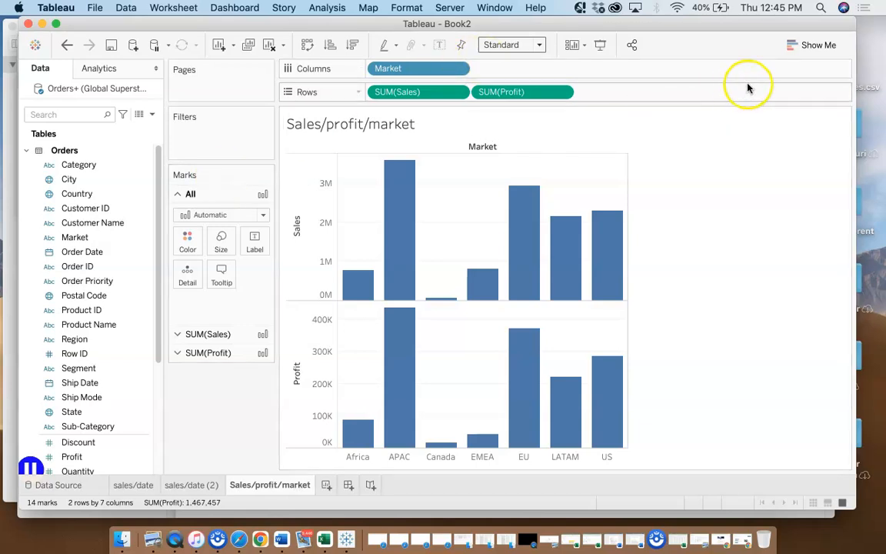
# Display the Show Me chart types for the market chart and add a new blank worksheet
pyautogui.click(790, 53)
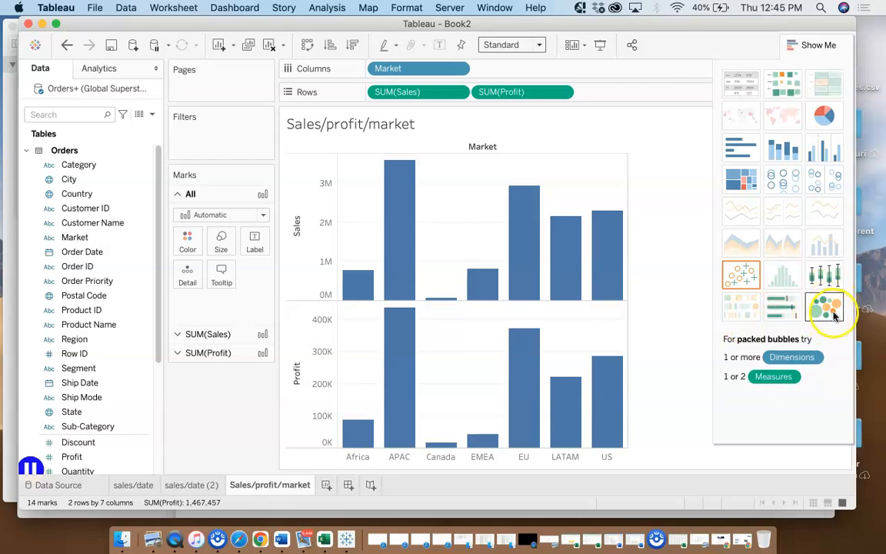
pyautogui.moveTo(542, 385)
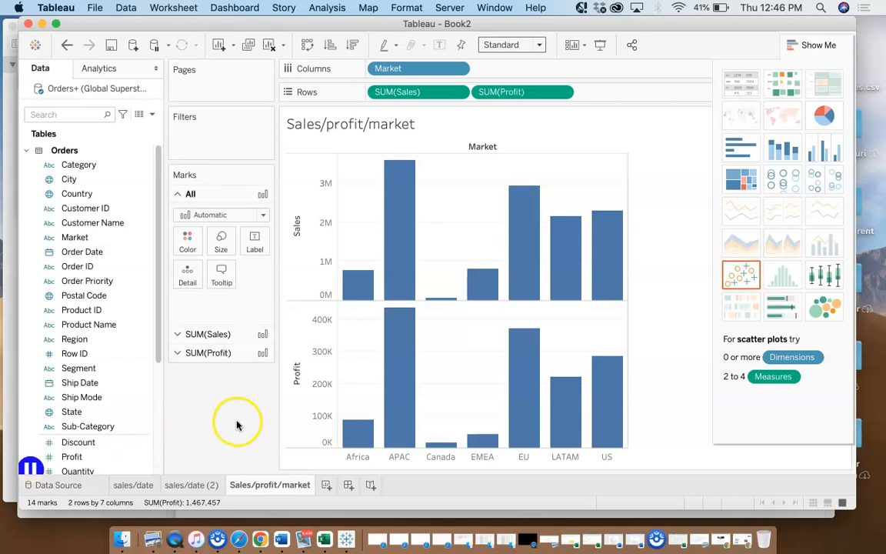
pyautogui.click(327, 486)
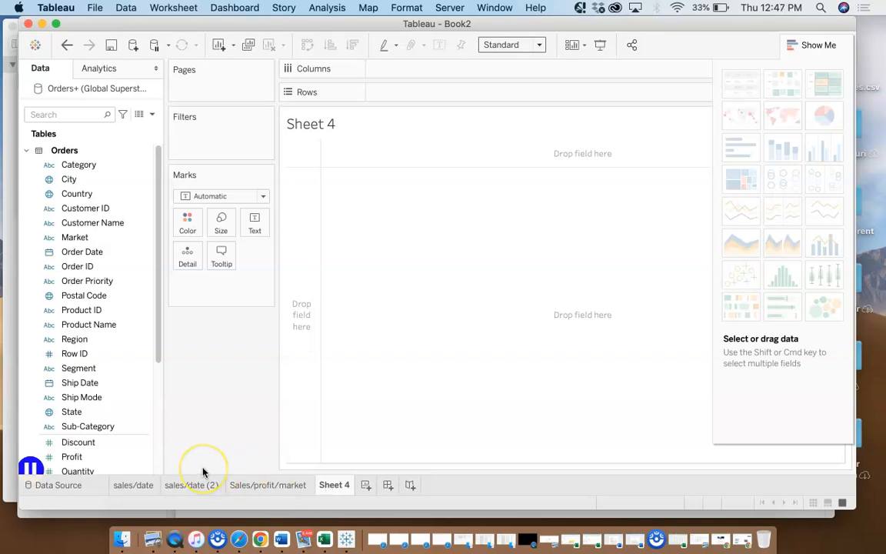
# Look through the dimensions and measures of the Orders and People tables for the new sheet
pyautogui.moveTo(158, 355); pyautogui.dragTo(152, 421)
pyautogui.click(74, 328)
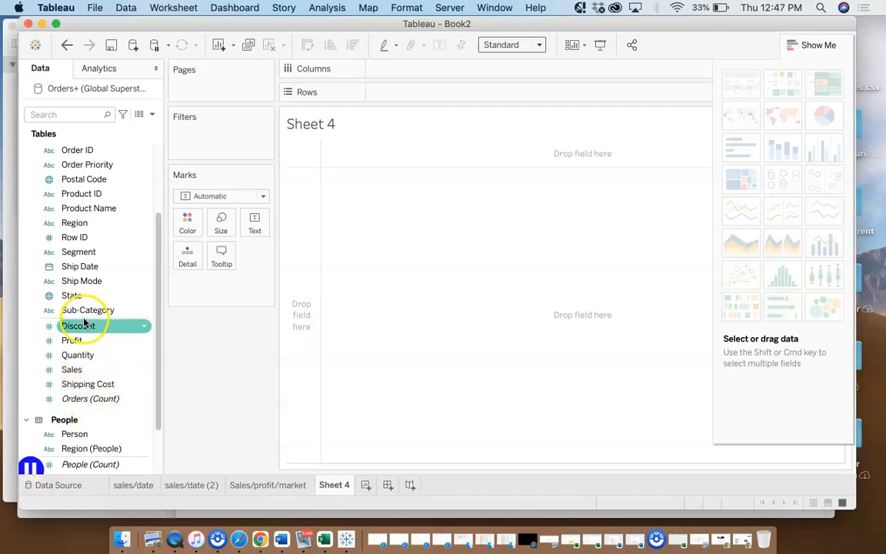
pyautogui.moveTo(85, 323); pyautogui.dragTo(159, 221)
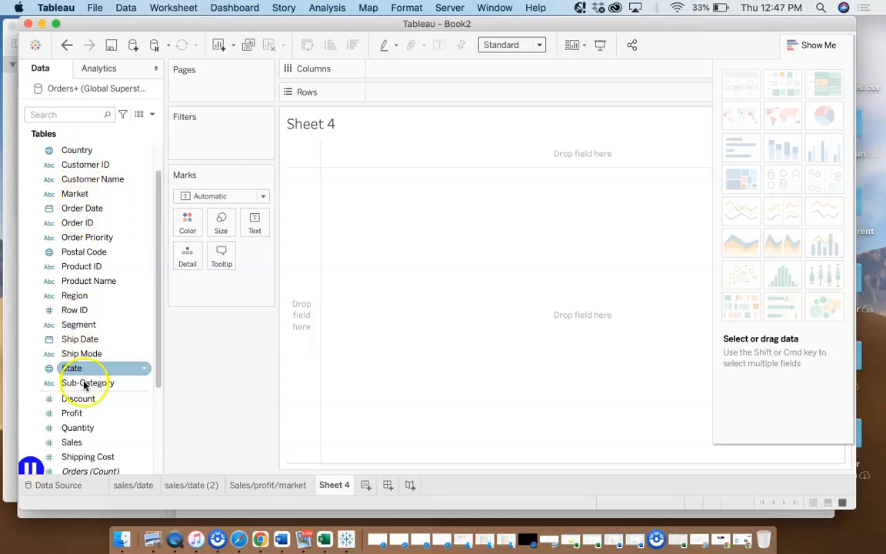
pyautogui.click(85, 354)
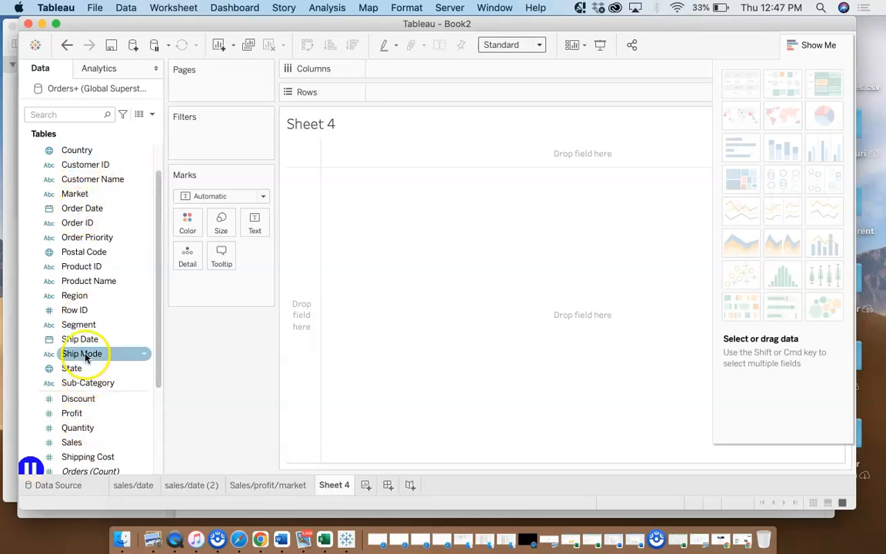
pyautogui.click(83, 368)
pyautogui.click(97, 384)
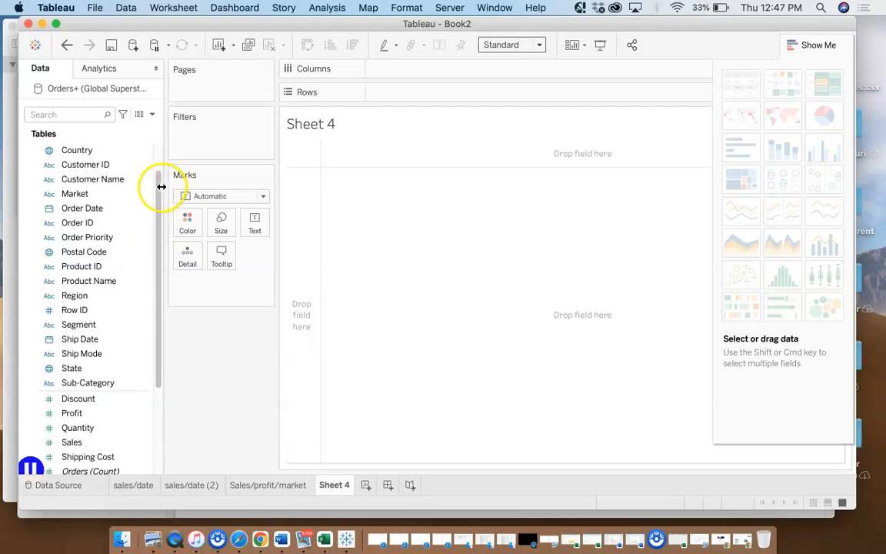
pyautogui.moveTo(159, 187); pyautogui.dragTo(159, 149)
pyautogui.click(85, 180)
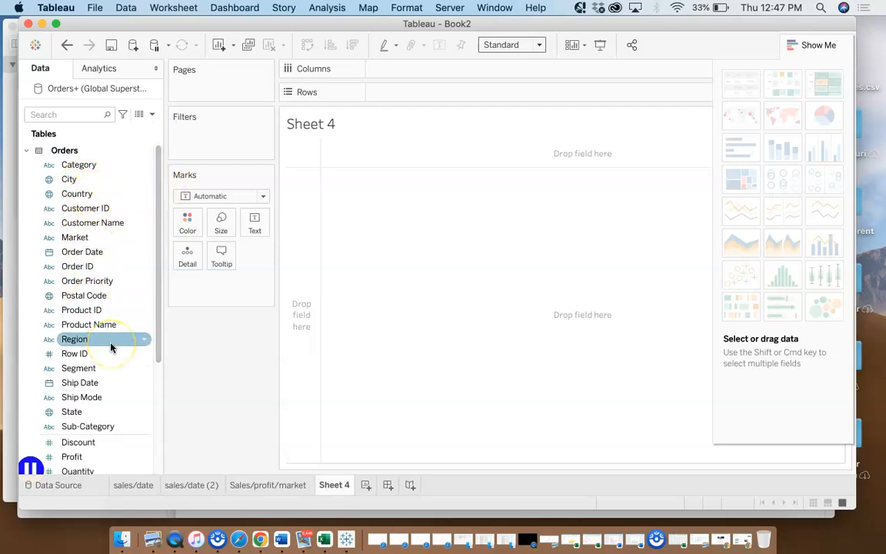
pyautogui.moveTo(156, 268); pyautogui.dragTo(158, 316)
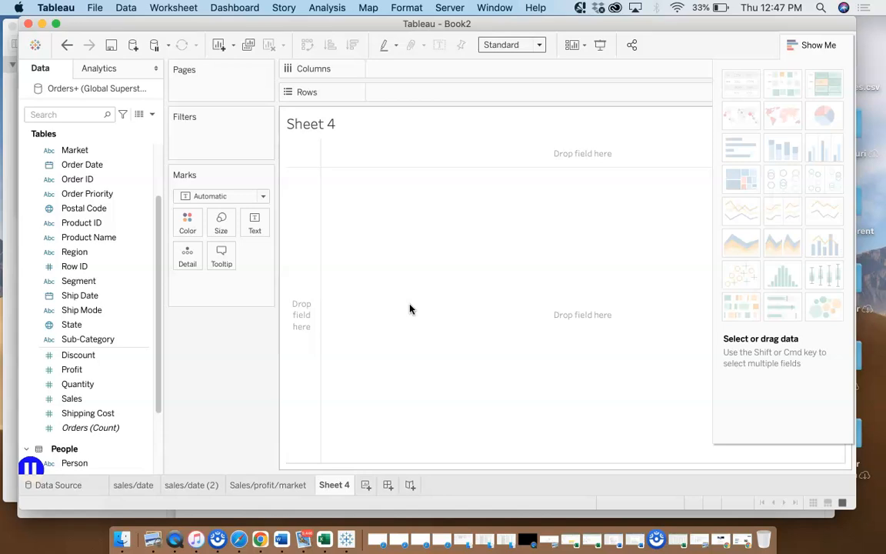
# Build a blank map with Latitude (generated) on Rows and Longitude (generated) on Columns
pyautogui.moveTo(156, 395); pyautogui.dragTo(157, 474)
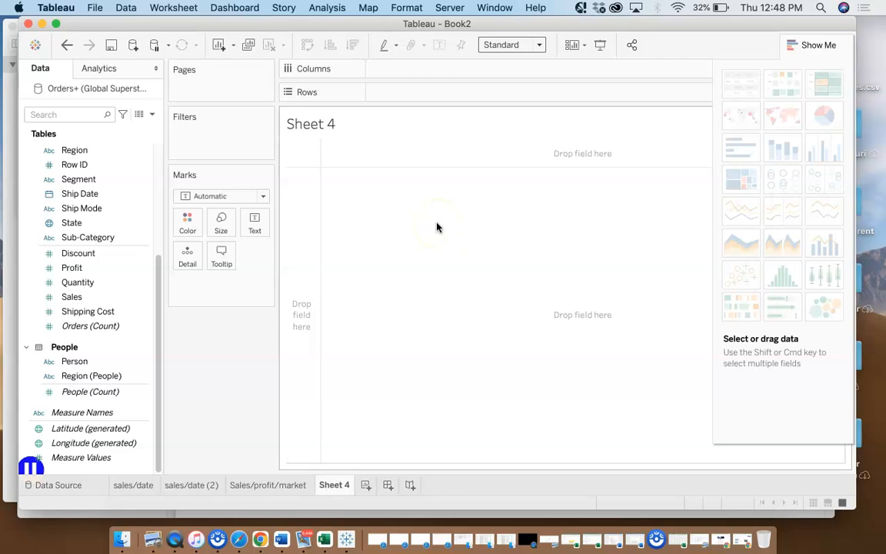
pyautogui.click(64, 433)
pyautogui.moveTo(65, 434); pyautogui.dragTo(395, 94)
pyautogui.click(196, 263)
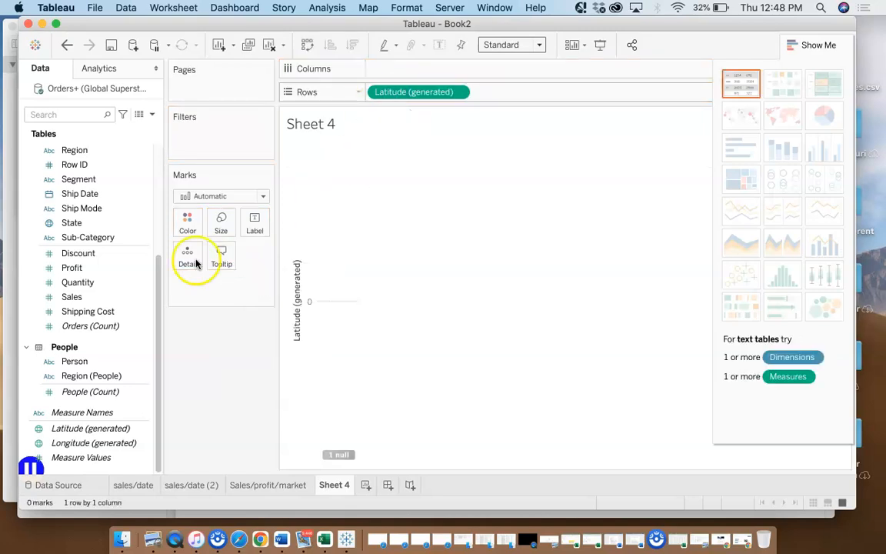
pyautogui.click(89, 444)
pyautogui.moveTo(87, 449); pyautogui.dragTo(422, 76)
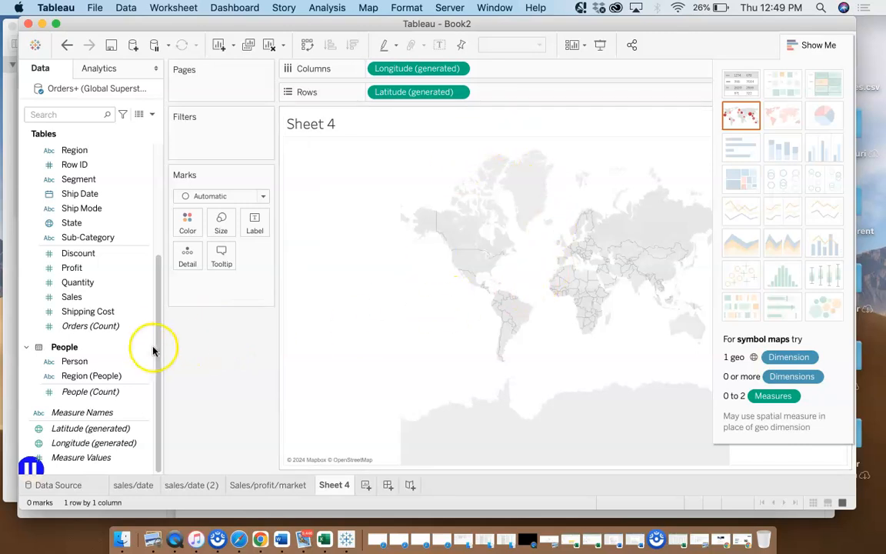
# Add the State field from the Orders table to Detail to plot one map mark per state
pyautogui.moveTo(157, 308); pyautogui.dragTo(153, 290)
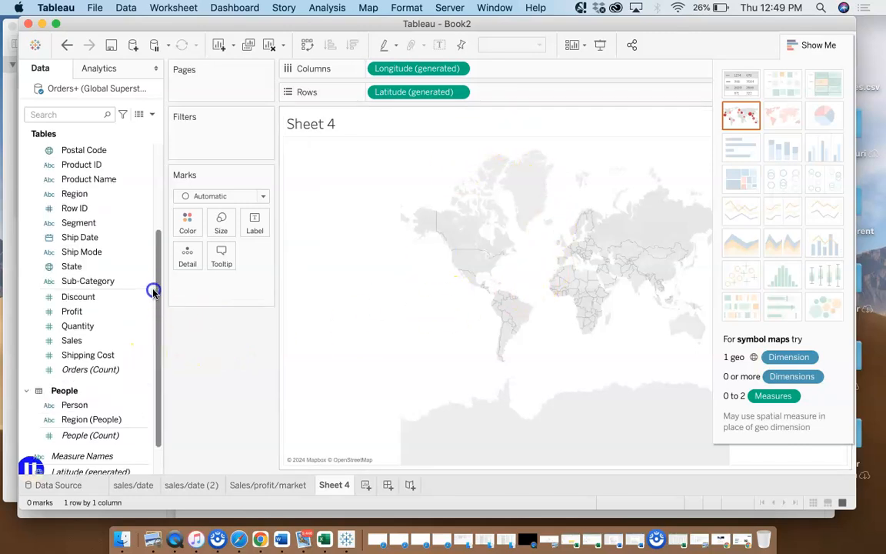
pyautogui.click(73, 268)
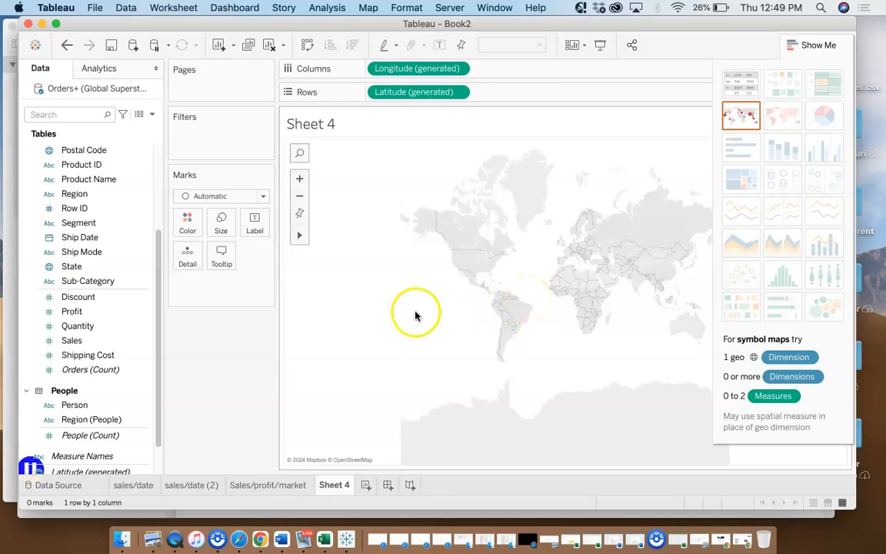
pyautogui.click(69, 267)
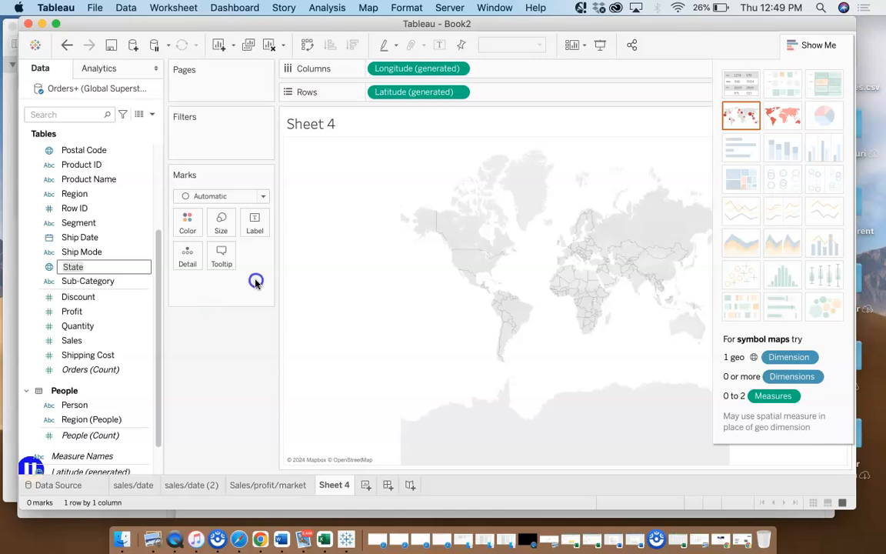
pyautogui.click(79, 299)
pyautogui.moveTo(78, 299); pyautogui.dragTo(185, 263)
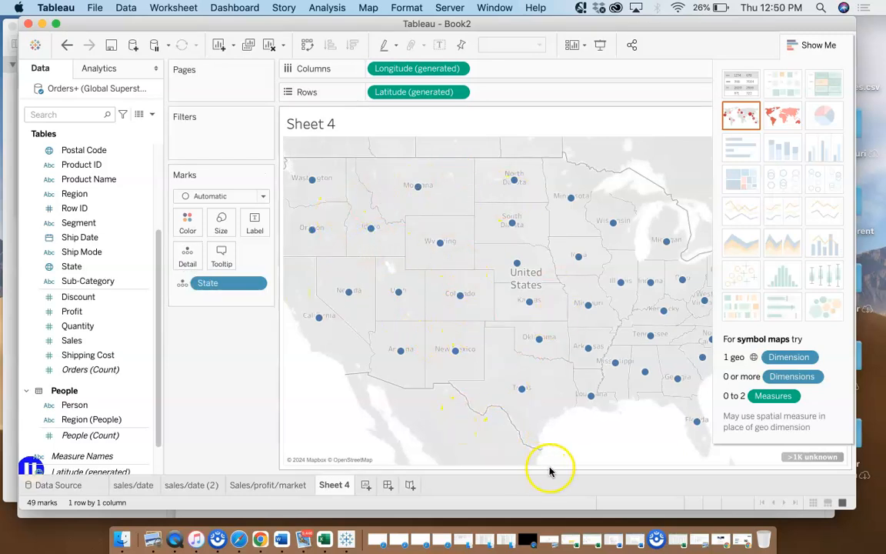
# Hide the Show Me chart types and size the state marks on the map by Sales
pyautogui.click(811, 48)
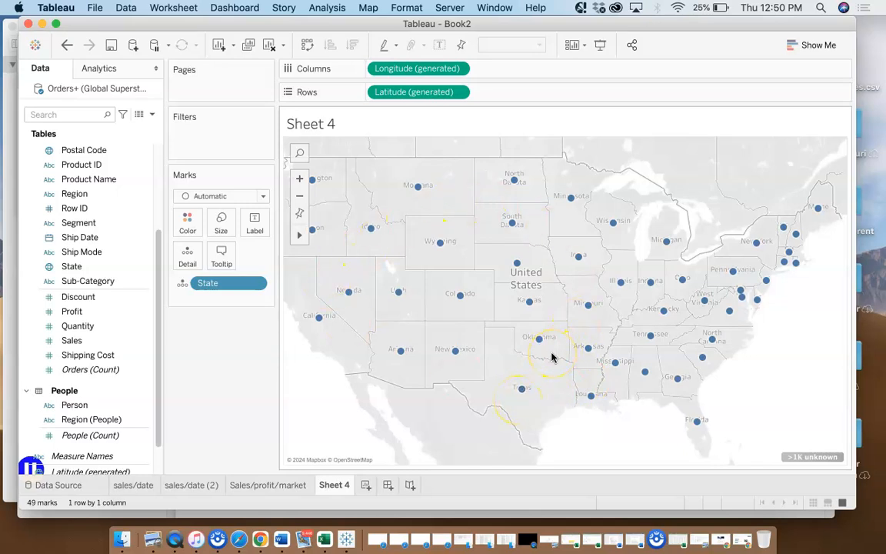
pyautogui.click(63, 343)
pyautogui.moveTo(64, 343); pyautogui.dragTo(218, 379)
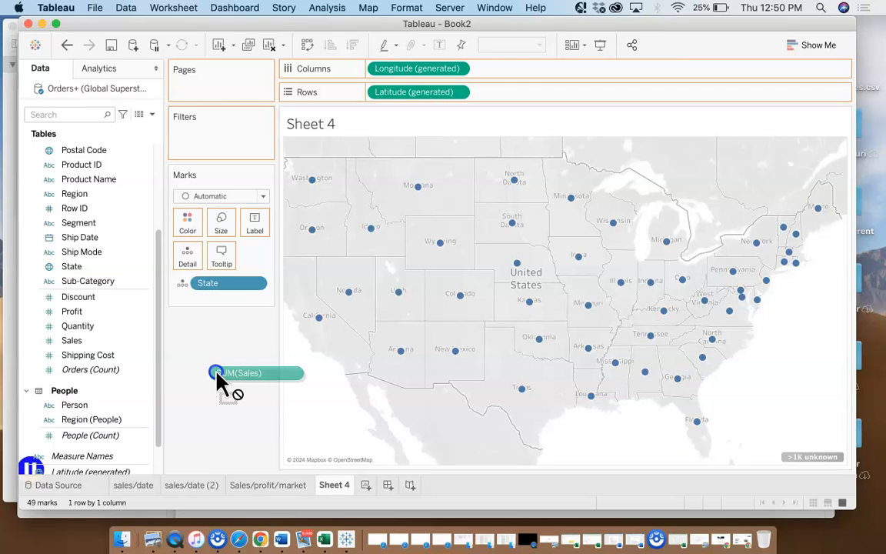
pyautogui.moveTo(218, 379); pyautogui.dragTo(222, 232)
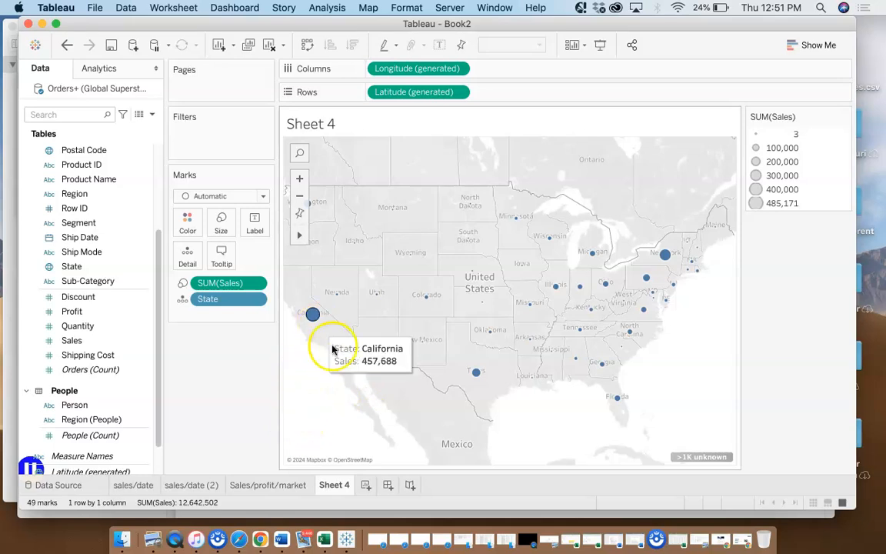
# Examine the Sales details of the California, Kansas and New York marks on the map
pyautogui.moveTo(317, 323)
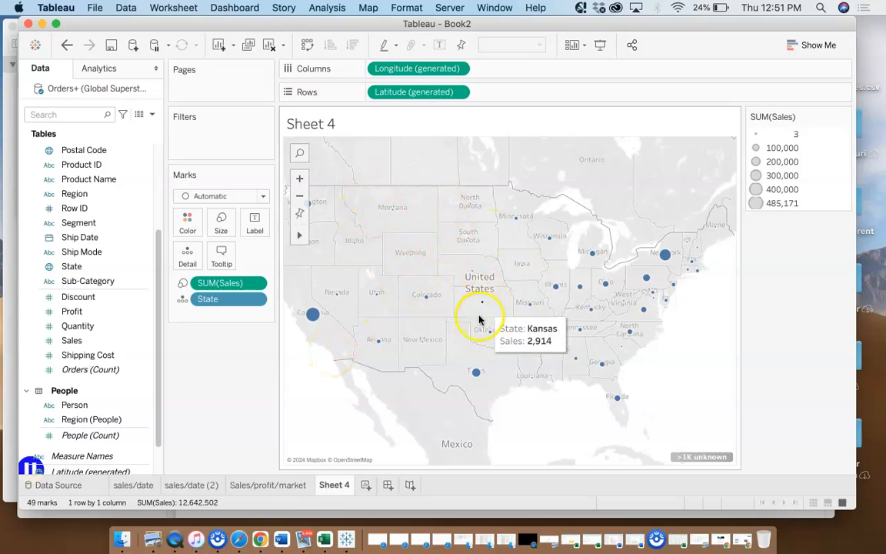
pyautogui.moveTo(480, 308)
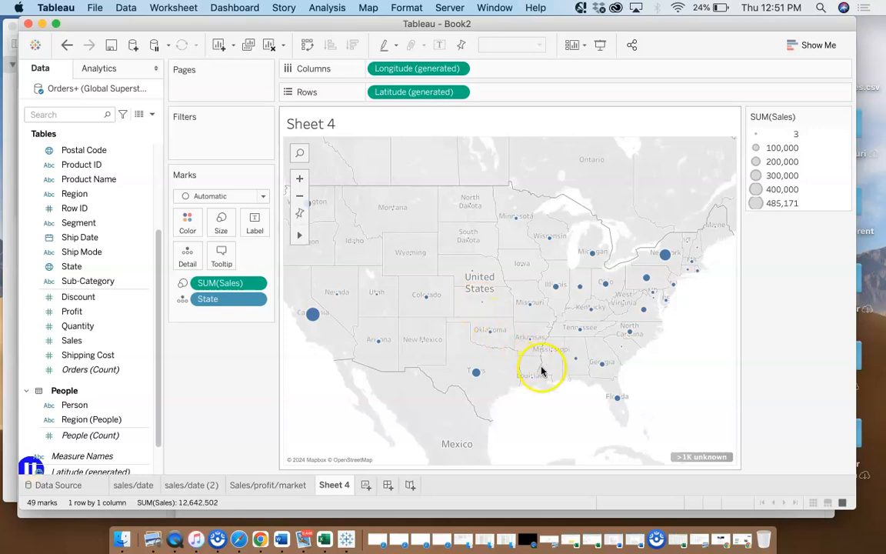
pyautogui.moveTo(663, 255)
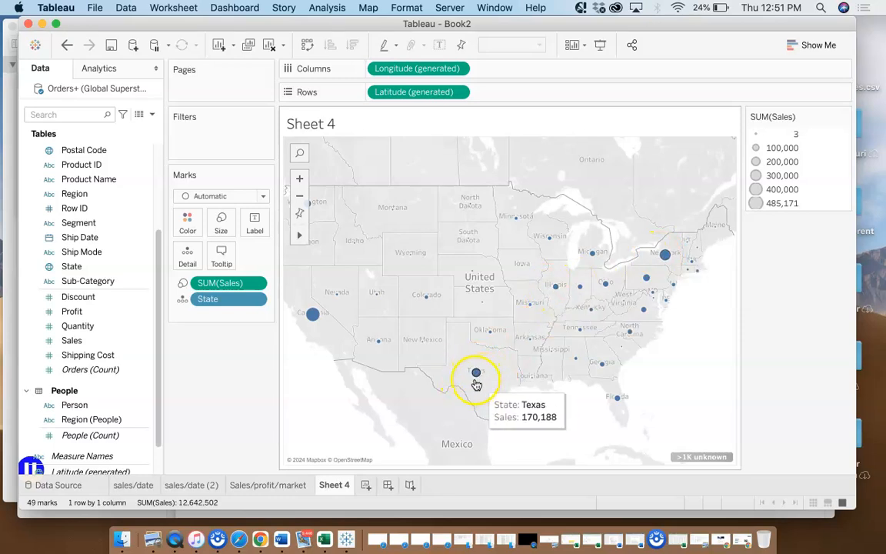
# Color the states on the map by Sales instead of sizing them, and label each state with its Profit
pyautogui.moveTo(537, 301)
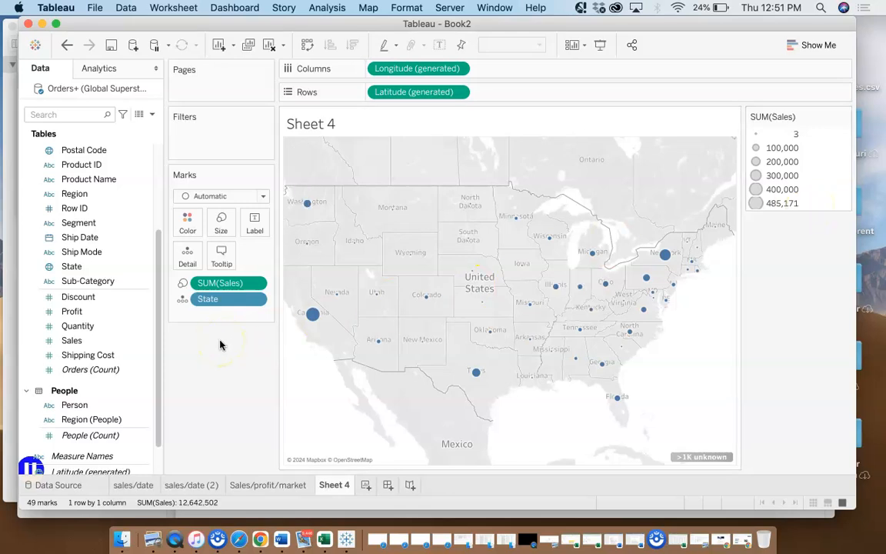
pyautogui.click(202, 284)
pyautogui.moveTo(202, 285)
pyautogui.mouseDown()
pyautogui.moveTo(192, 224)
pyautogui.moveTo(203, 284)
pyautogui.moveTo(212, 236)
pyautogui.moveTo(179, 219)
pyautogui.moveTo(209, 293)
pyautogui.moveTo(190, 227)
pyautogui.mouseUp()
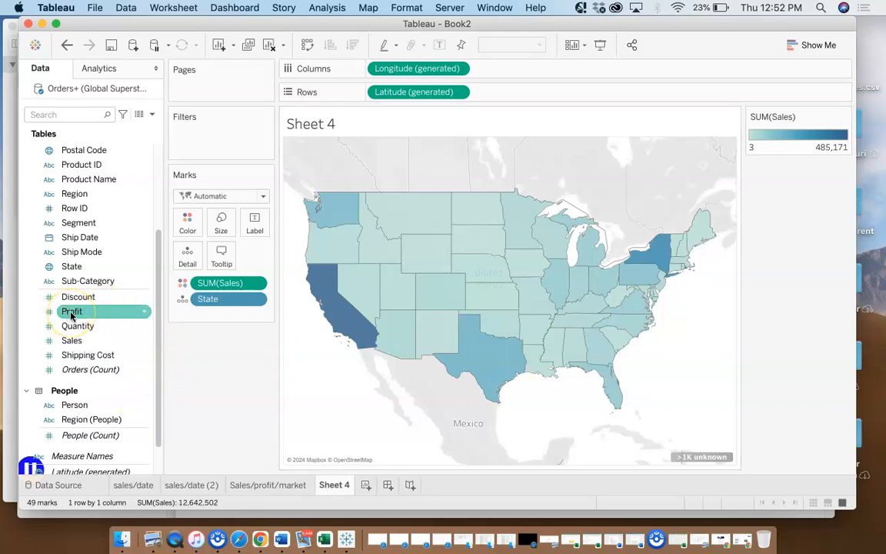
pyautogui.moveTo(71, 314); pyautogui.dragTo(259, 229)
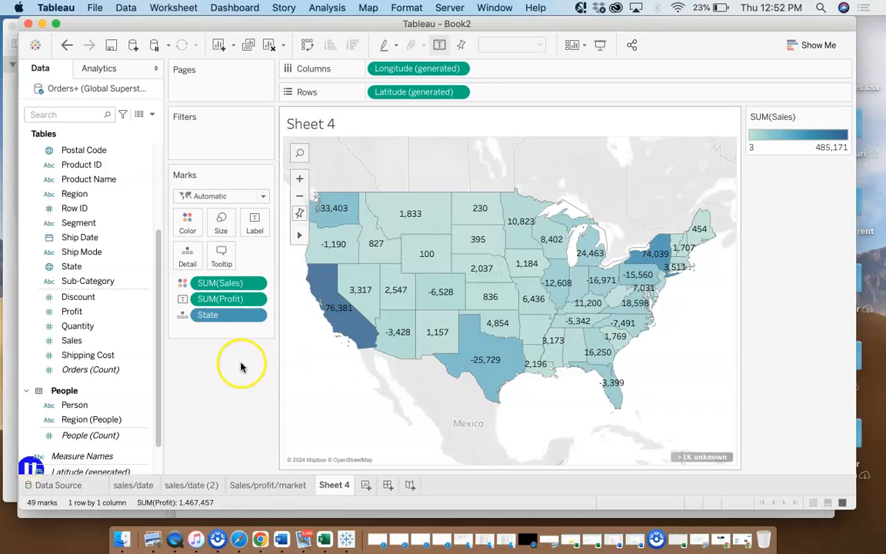
# Examine the Profit and Sales details of Texas on the map
pyautogui.moveTo(341, 324)
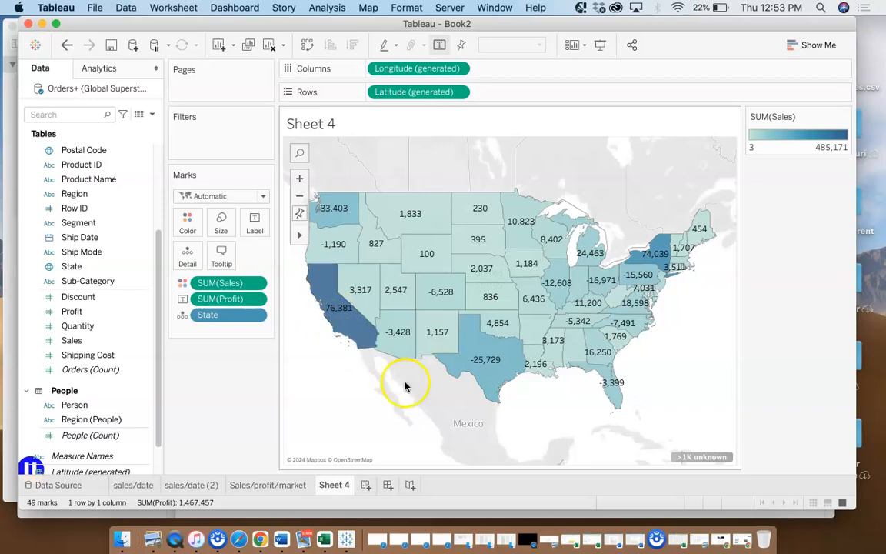
pyautogui.click(477, 371)
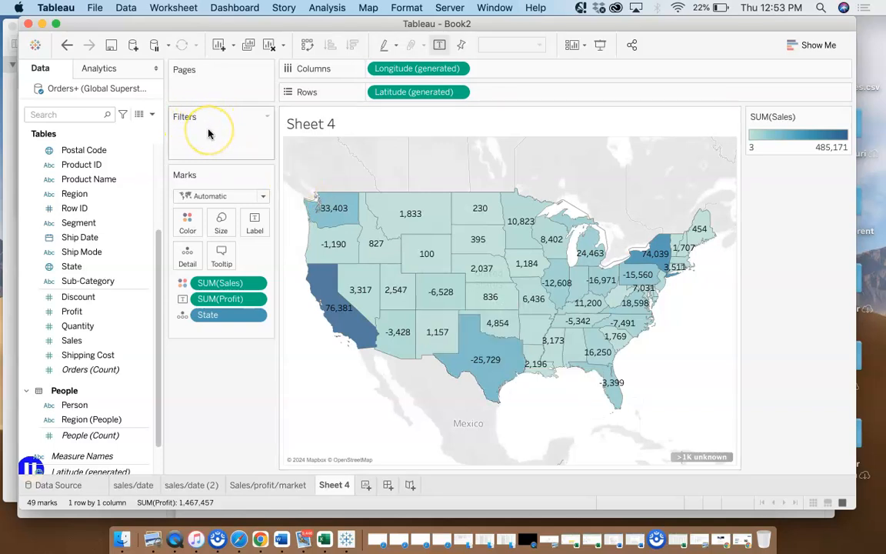
pyautogui.moveTo(475, 360)
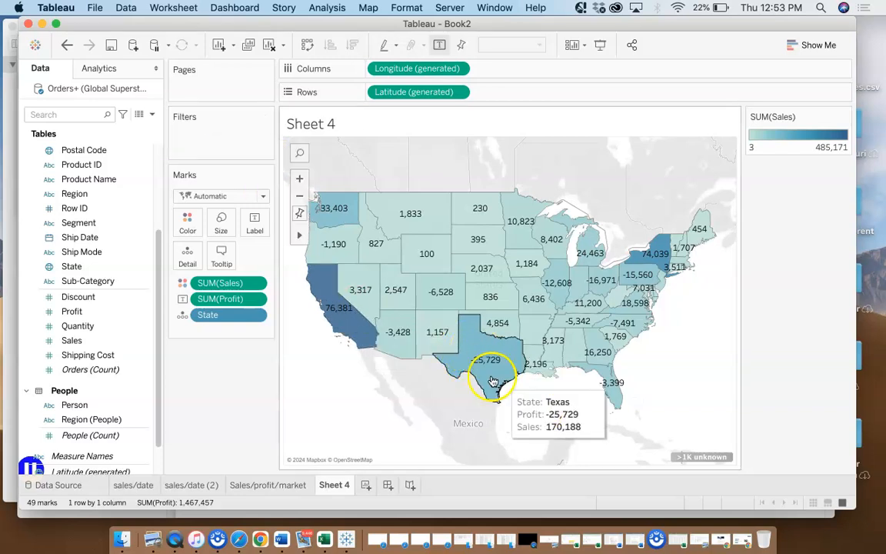
pyautogui.click(487, 361)
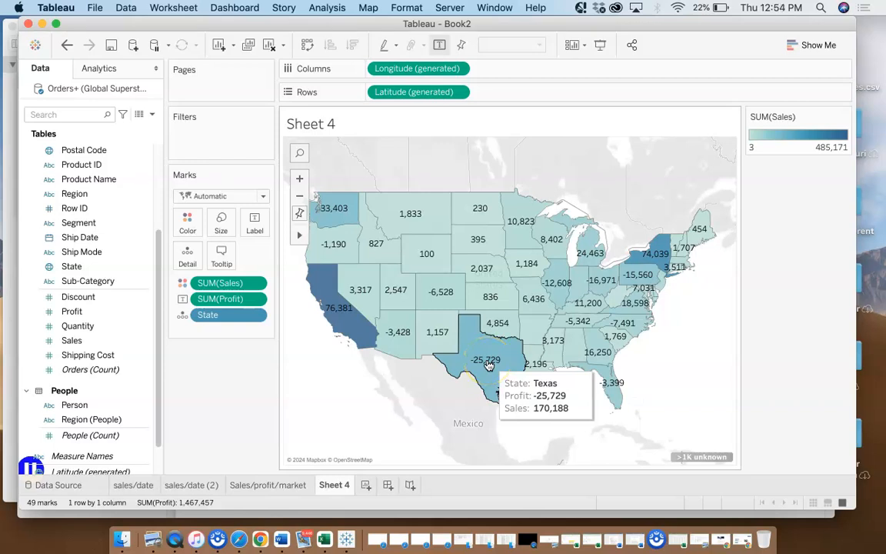
pyautogui.click(487, 363)
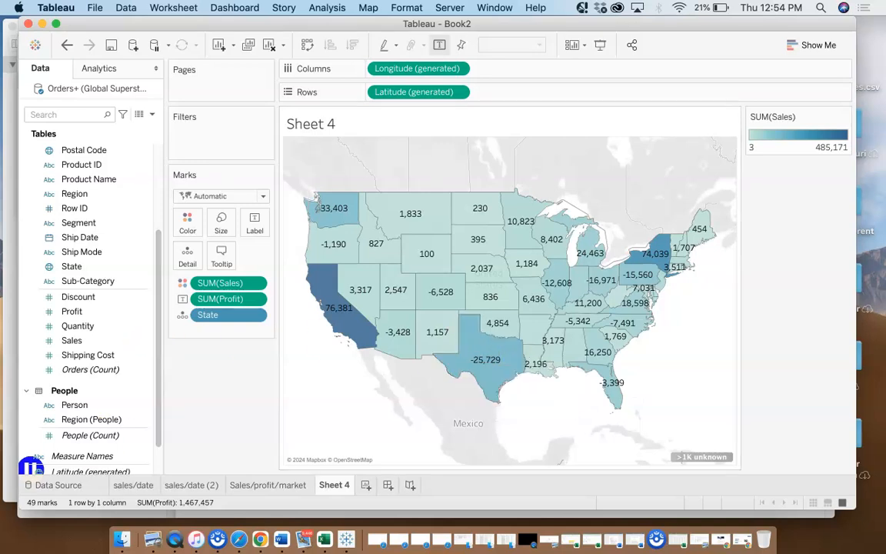
# Add a filter on the State field to the map and show its filter control
pyautogui.click(327, 7)
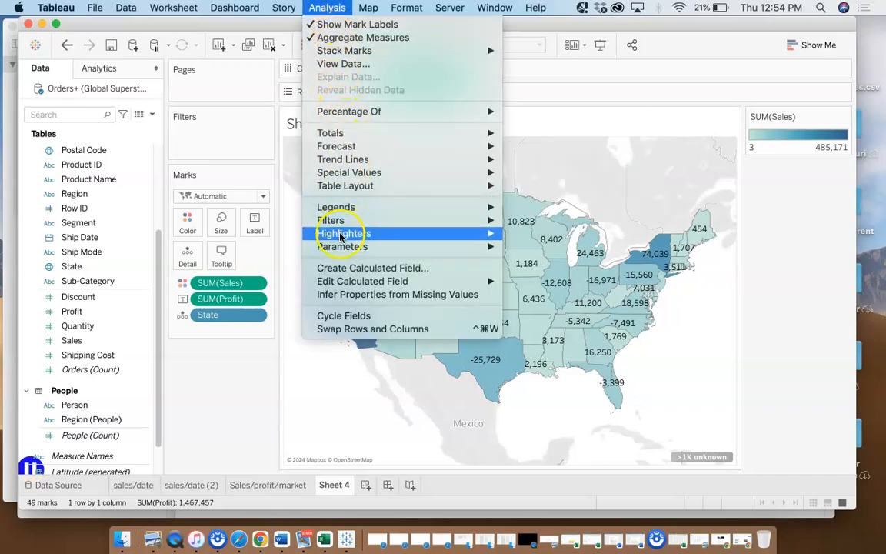
pyautogui.moveTo(339, 225)
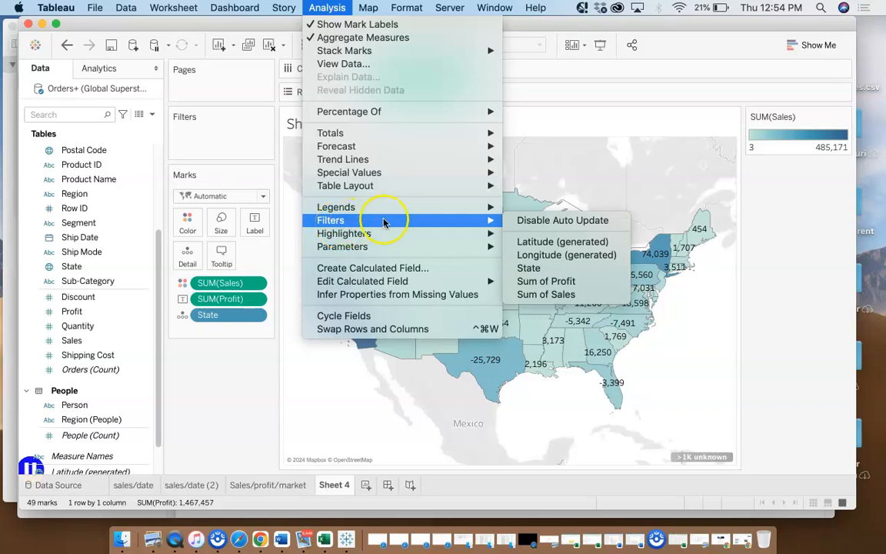
pyautogui.click(554, 260)
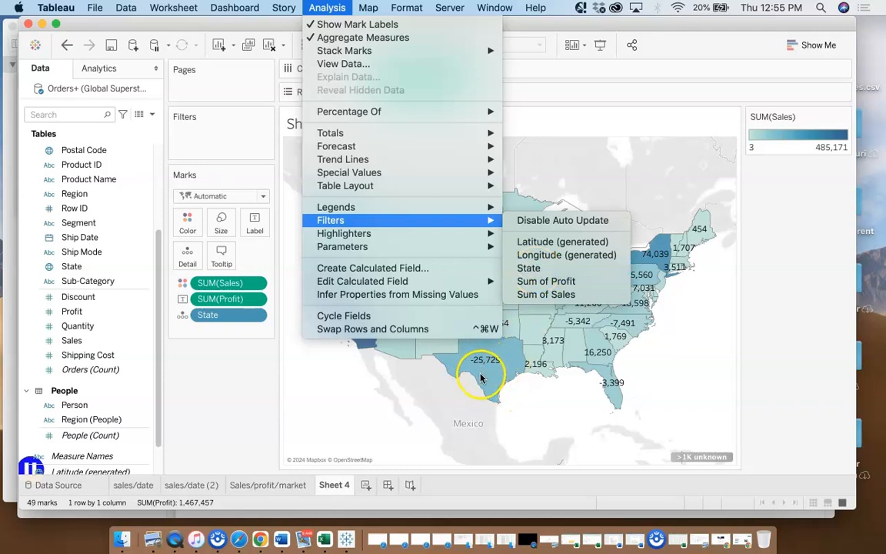
pyautogui.click(531, 269)
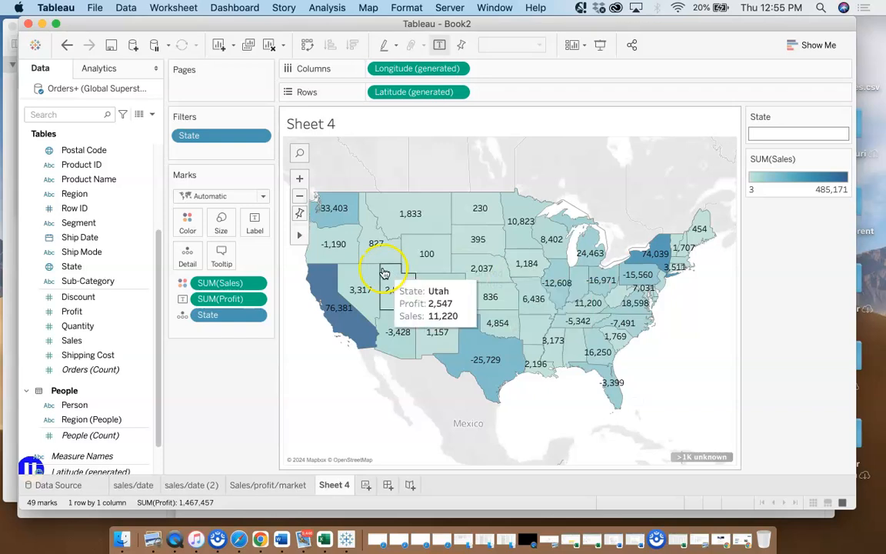
# Edit the State filter to select values from a list and deselect all of them
pyautogui.click(258, 137)
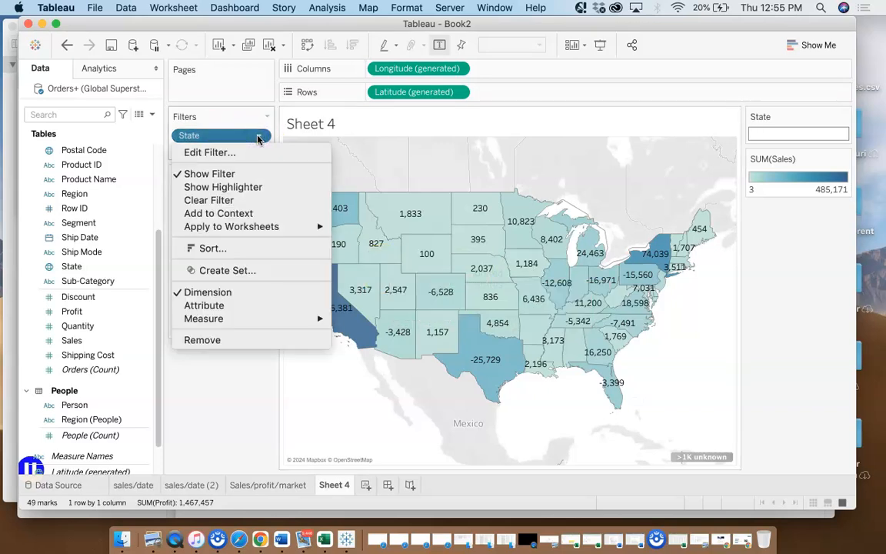
pyautogui.click(223, 153)
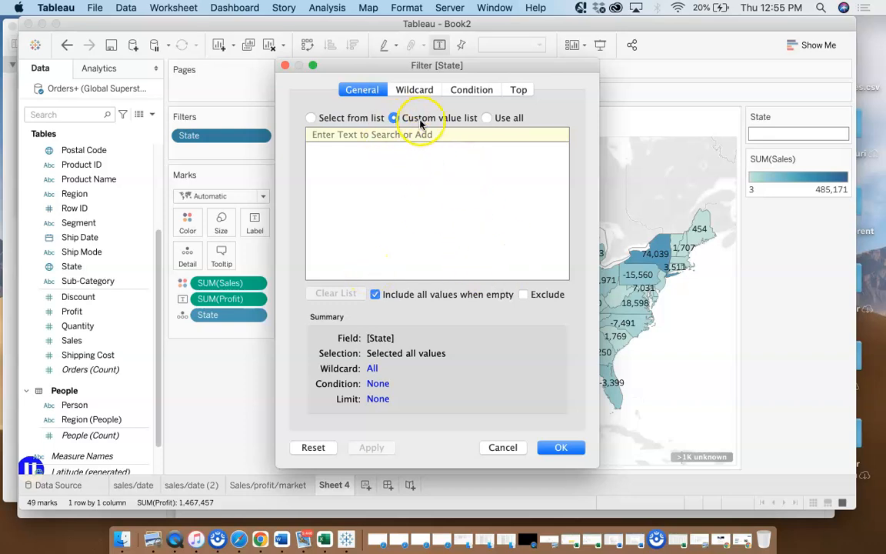
pyautogui.click(350, 119)
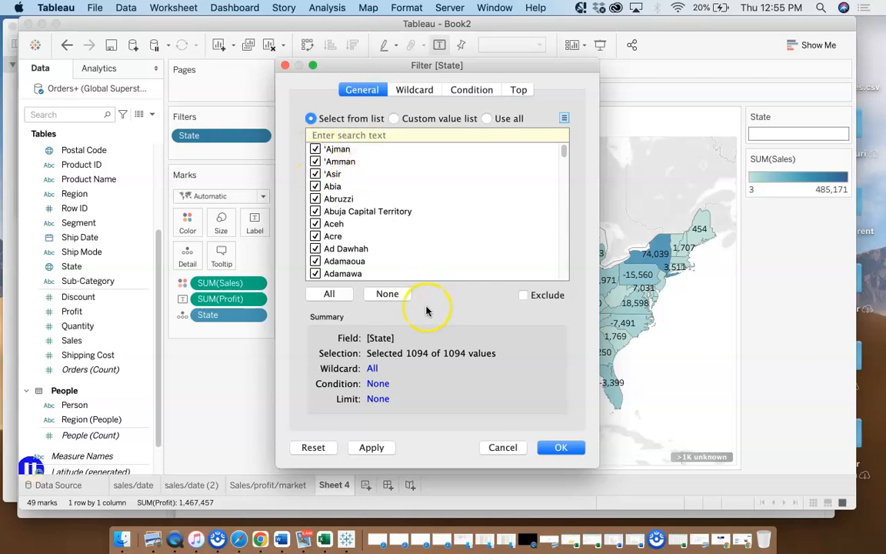
pyautogui.click(387, 294)
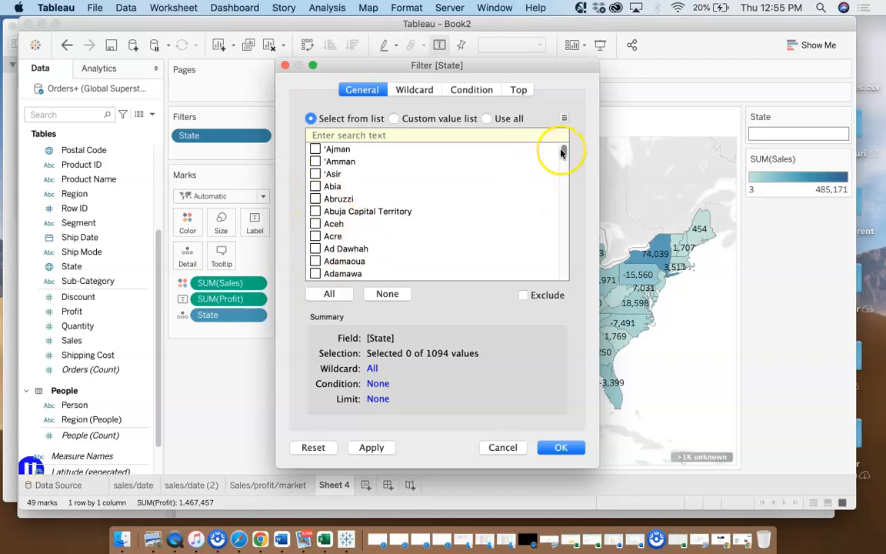
pyautogui.moveTo(563, 152); pyautogui.dragTo(575, 261)
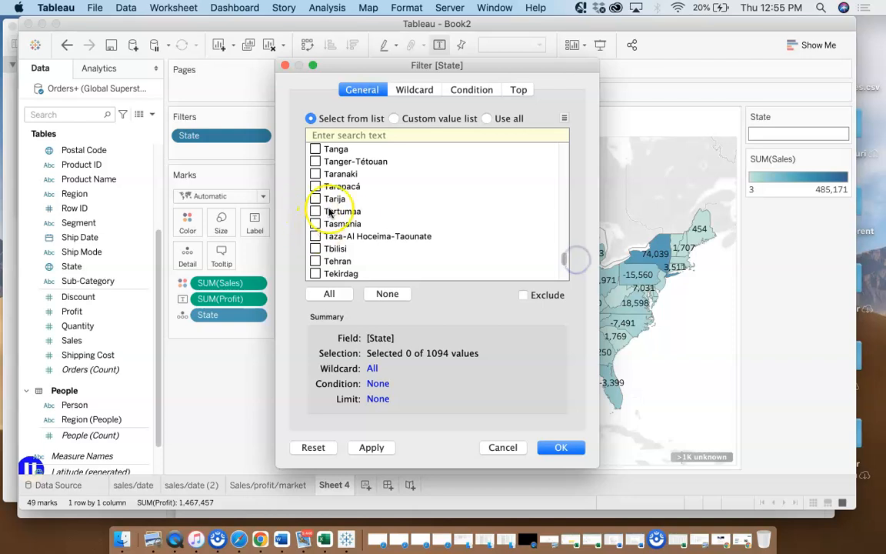
pyautogui.scroll(1, 451, 271)
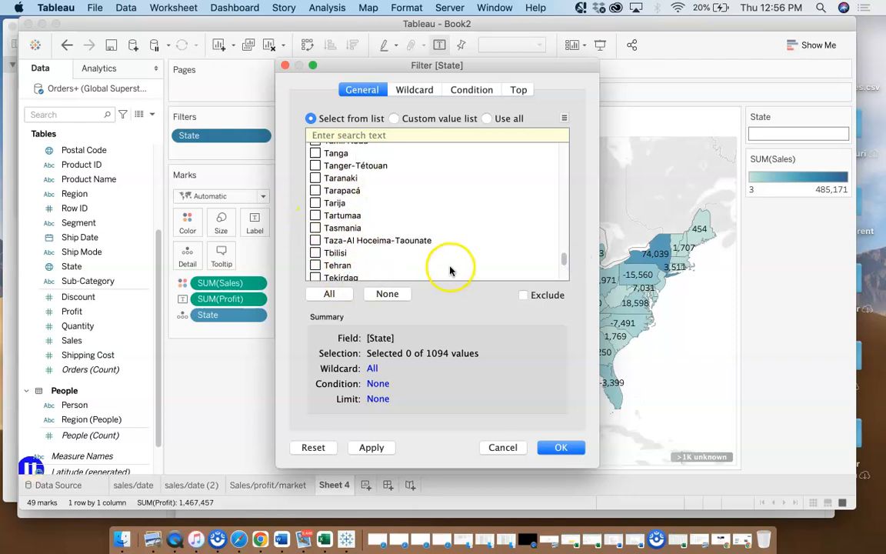
pyautogui.scroll(-1, 508, 260)
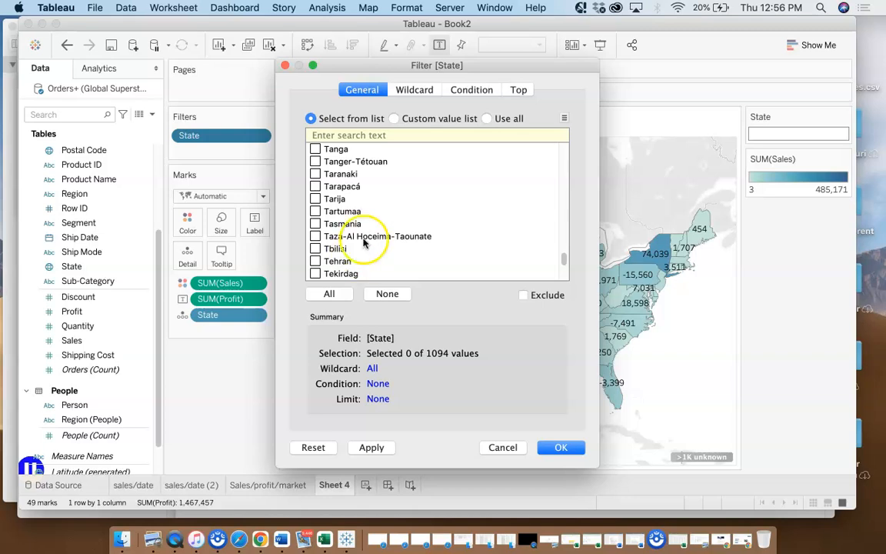
# Search the State values for "texas" and apply the filter with only Texas selected
pyautogui.click(382, 134)
pyautogui.write('texas')
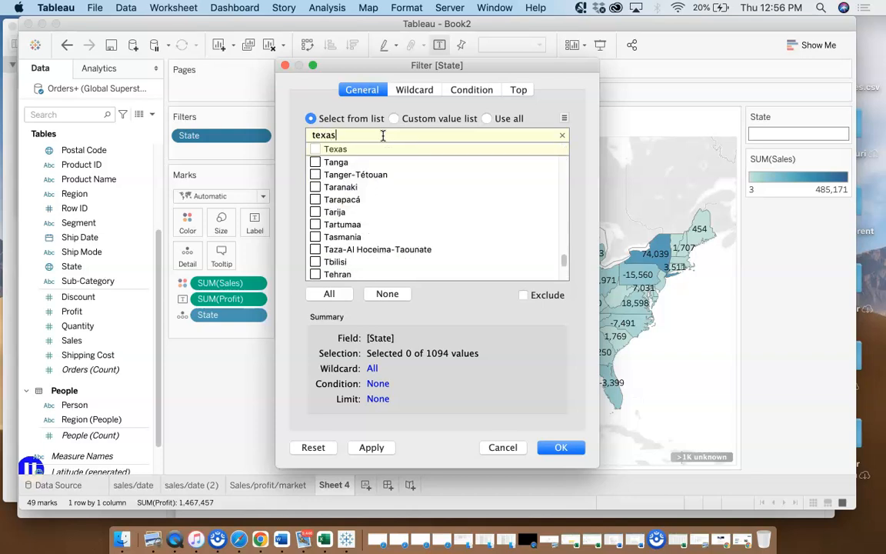
pyautogui.click(315, 149)
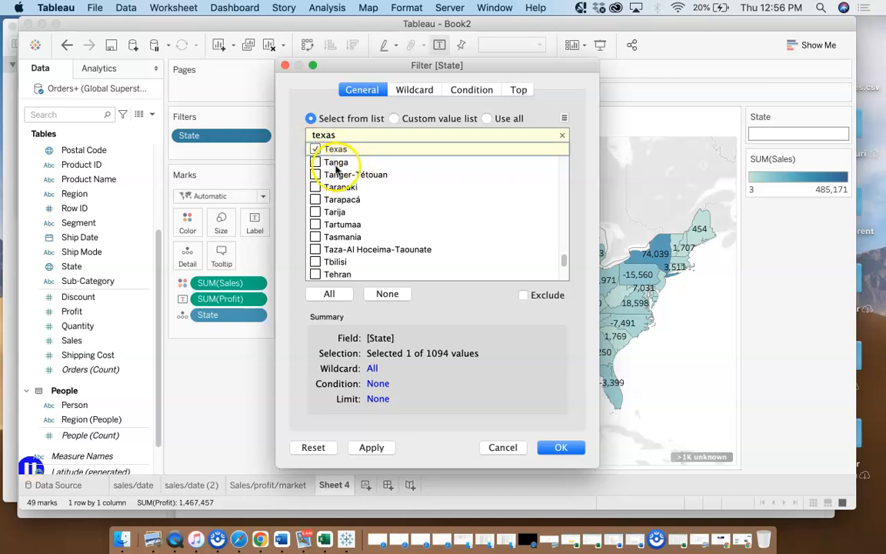
pyautogui.click(560, 451)
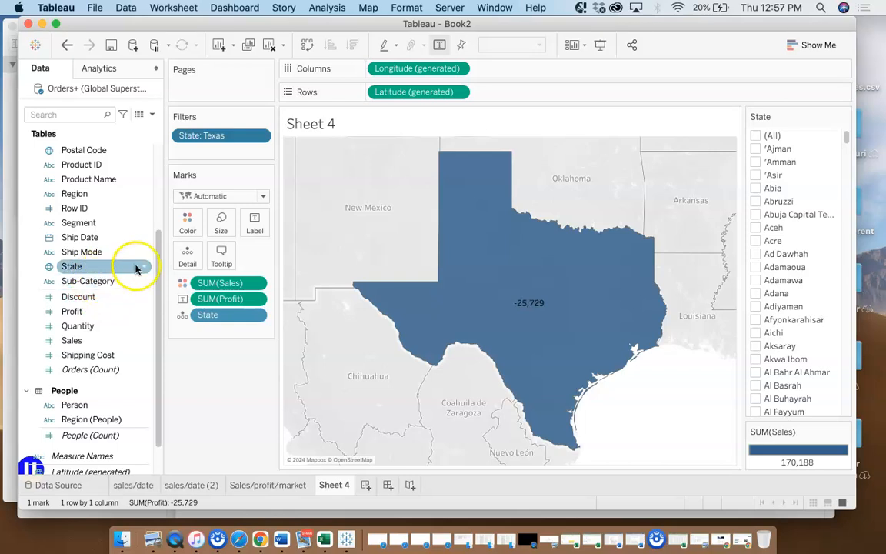
# Try splitting the Texas map by Category across Columns, and undo the split
pyautogui.scroll(5, 135, 169)
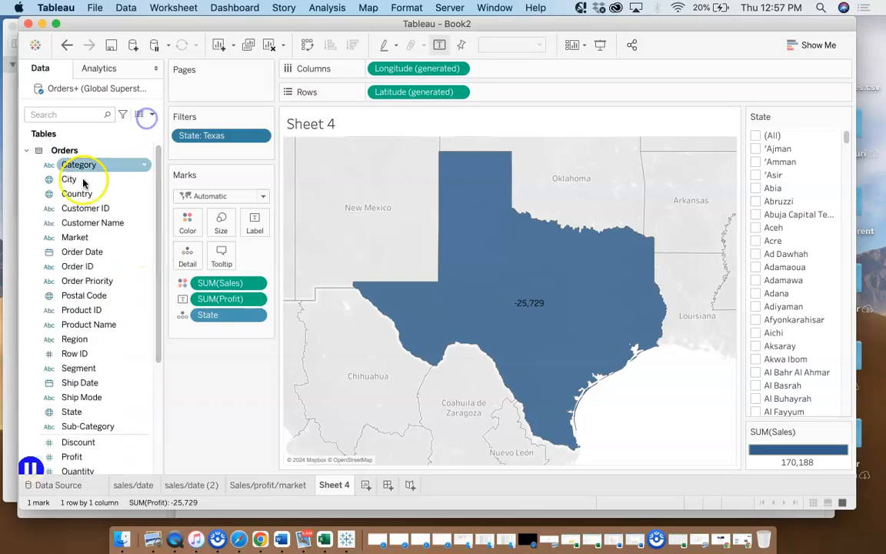
pyautogui.moveTo(77, 168); pyautogui.dragTo(517, 71)
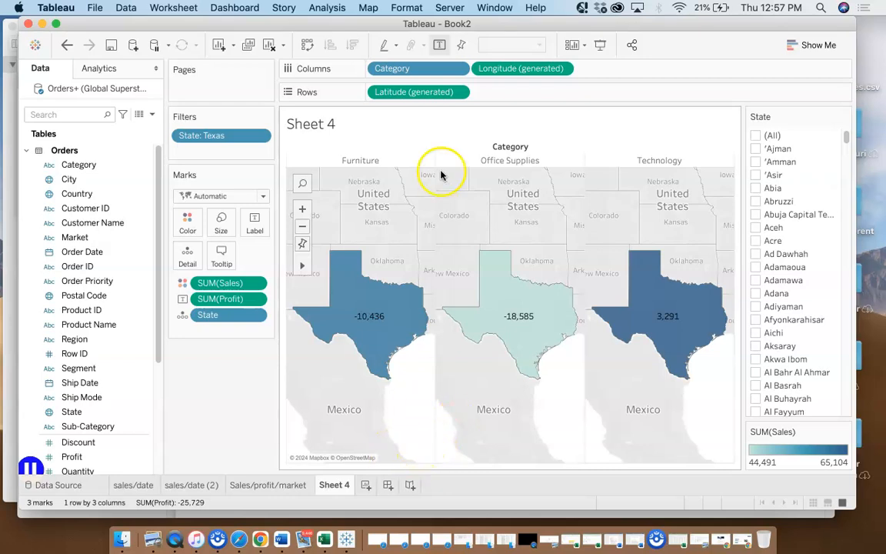
pyautogui.click(72, 43)
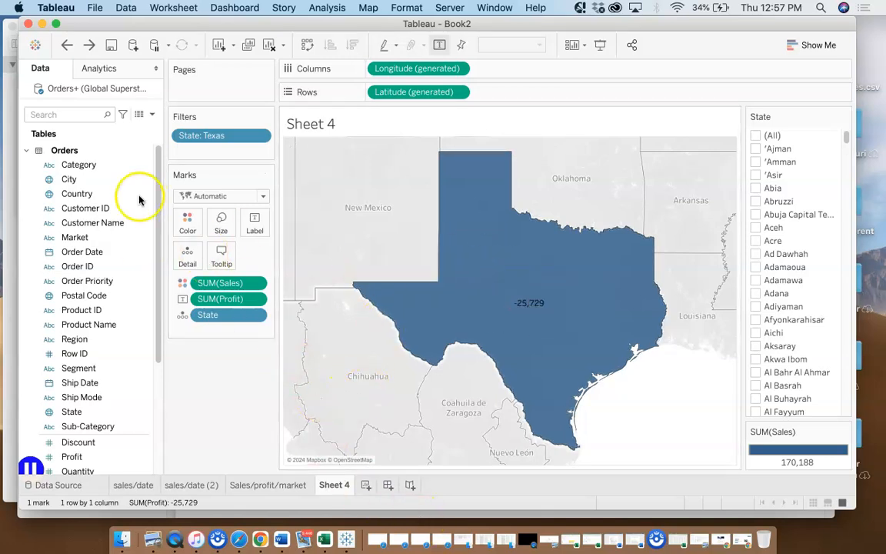
# Add a new worksheet, check the Texas map details on Sheet 4, and return to the blank sheet
pyautogui.moveTo(493, 279)
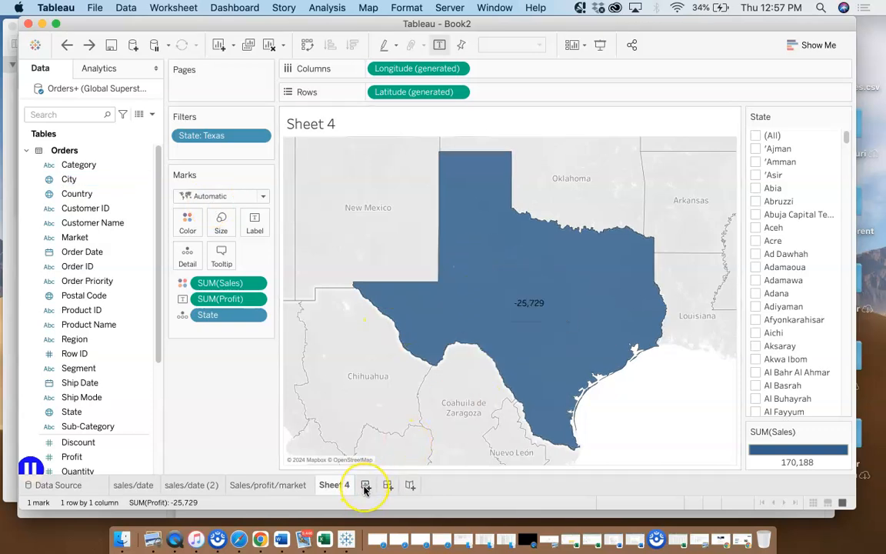
pyautogui.click(365, 486)
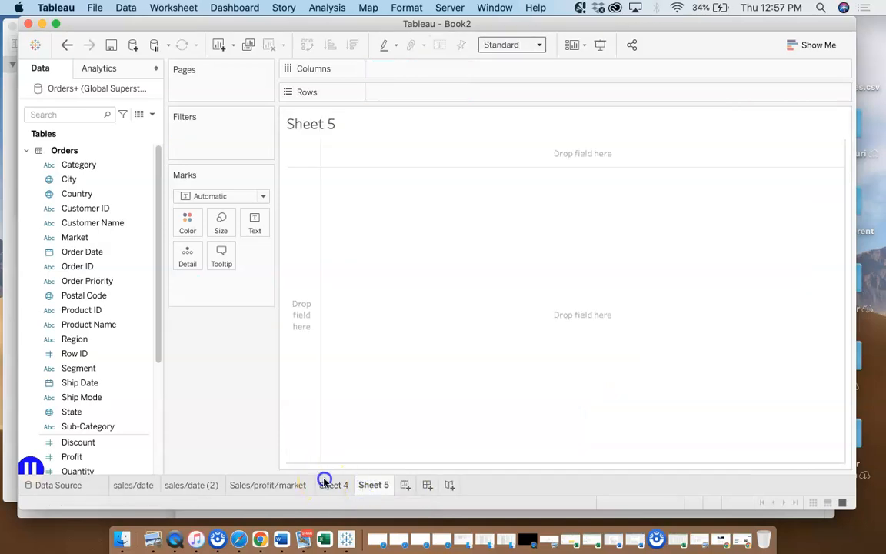
pyautogui.click(331, 484)
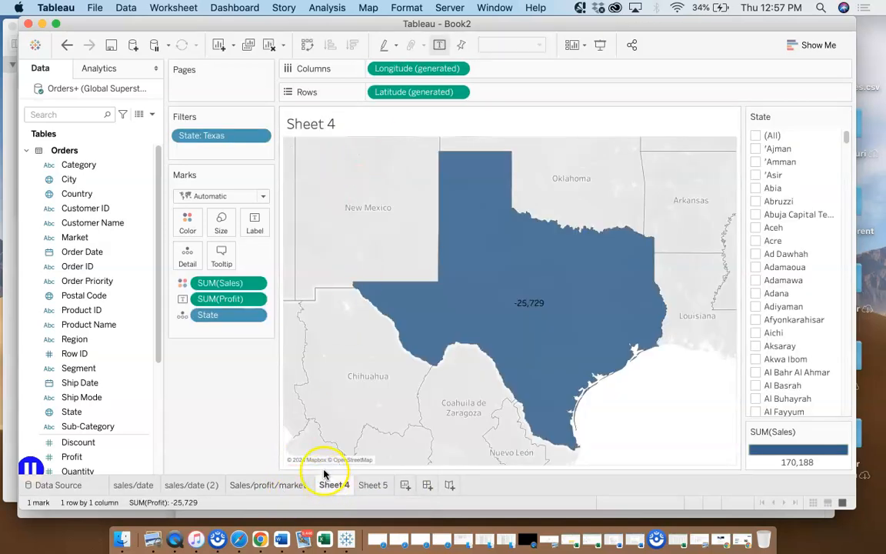
pyautogui.moveTo(517, 287)
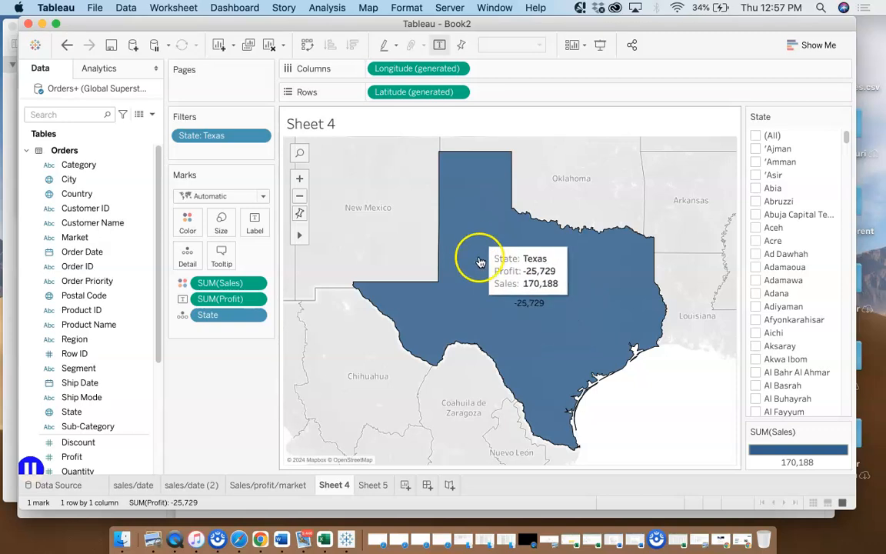
pyautogui.click(375, 484)
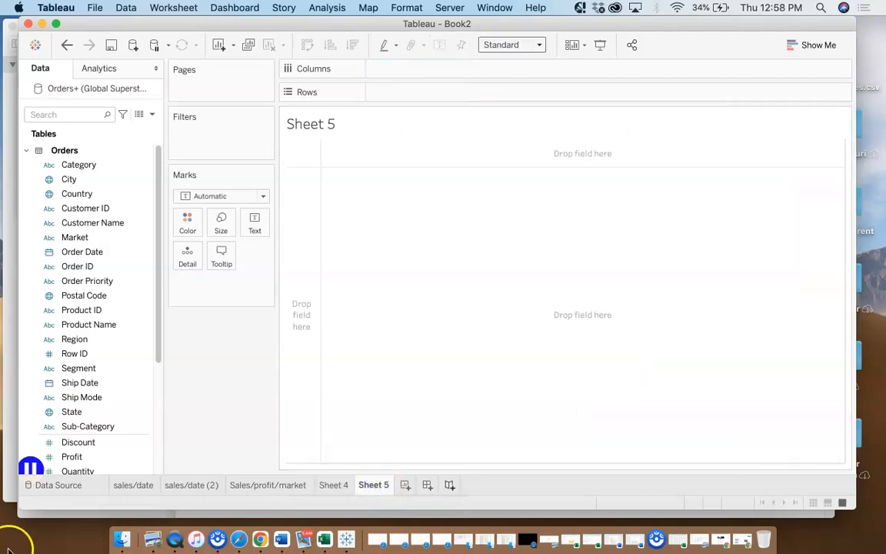
# Put Sales and Profit from the Orders table on Rows of Sheet 5 to chart both measures
pyautogui.moveTo(157, 333); pyautogui.dragTo(159, 363)
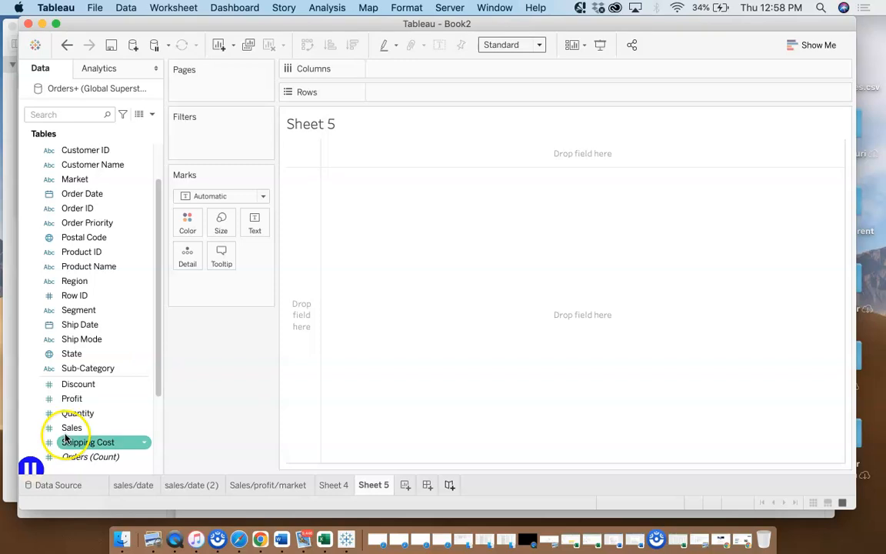
pyautogui.moveTo(69, 433)
pyautogui.mouseDown()
pyautogui.moveTo(177, 374)
pyautogui.moveTo(398, 99)
pyautogui.mouseUp()
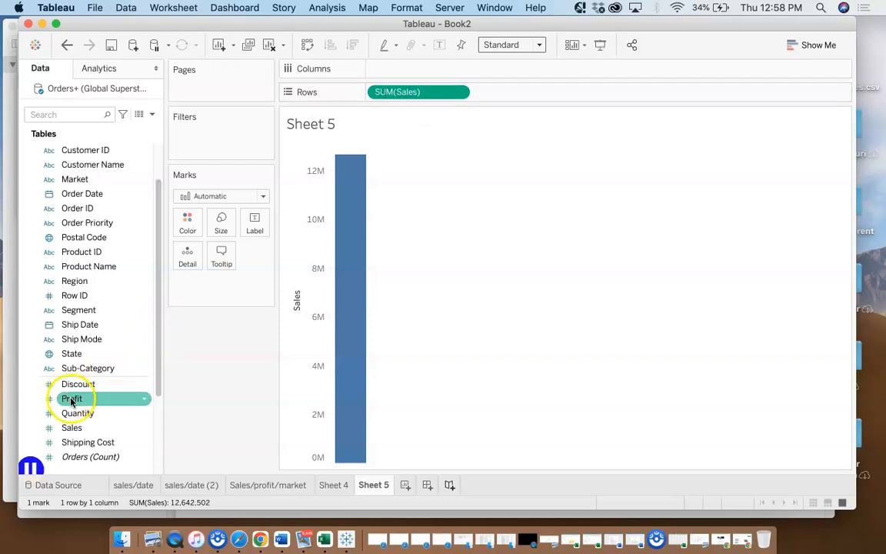
pyautogui.moveTo(70, 400); pyautogui.dragTo(509, 100)
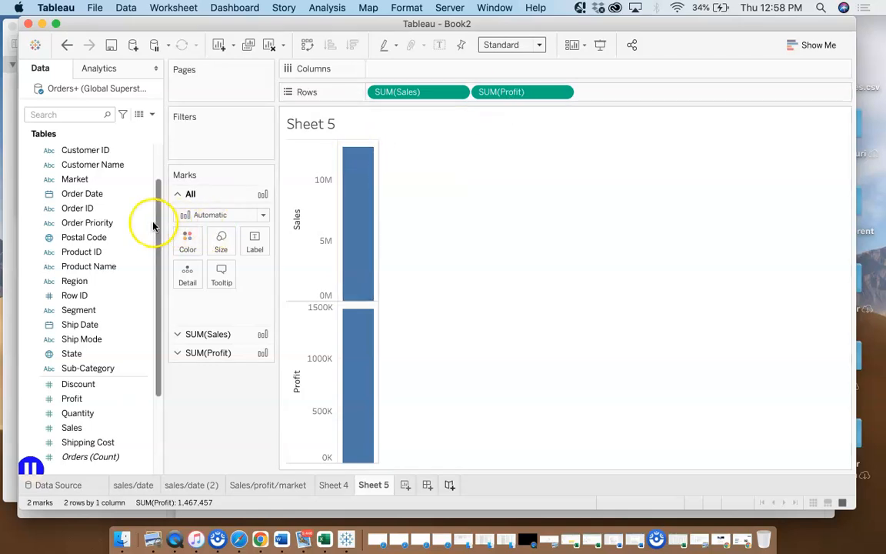
# Put State on Columns, choosing to filter before adding, and search its values for "texas" with selection from the list
pyautogui.moveTo(158, 222); pyautogui.dragTo(159, 229)
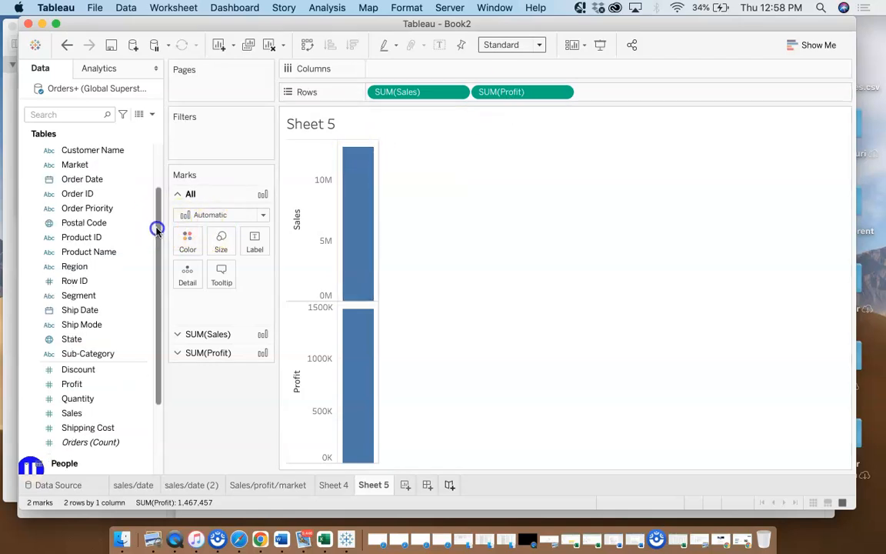
pyautogui.moveTo(69, 339); pyautogui.dragTo(402, 68)
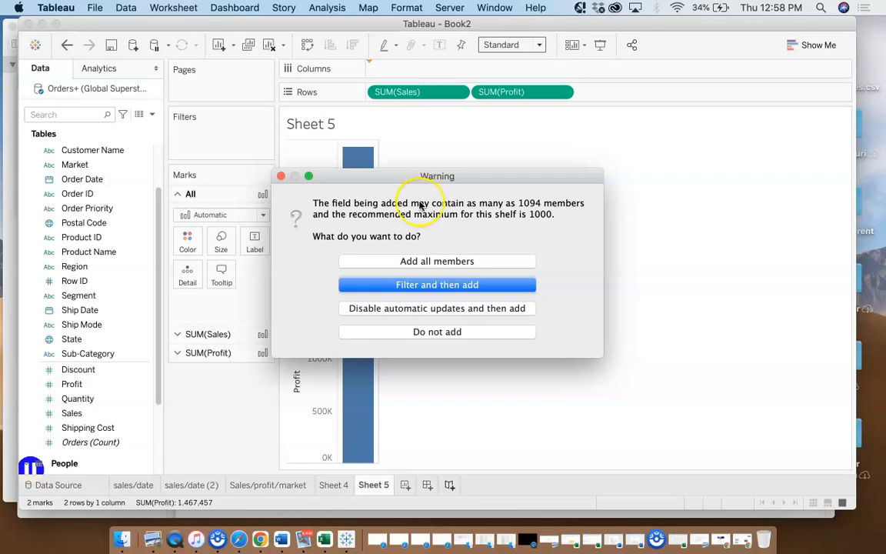
pyautogui.click(417, 285)
pyautogui.click(341, 136)
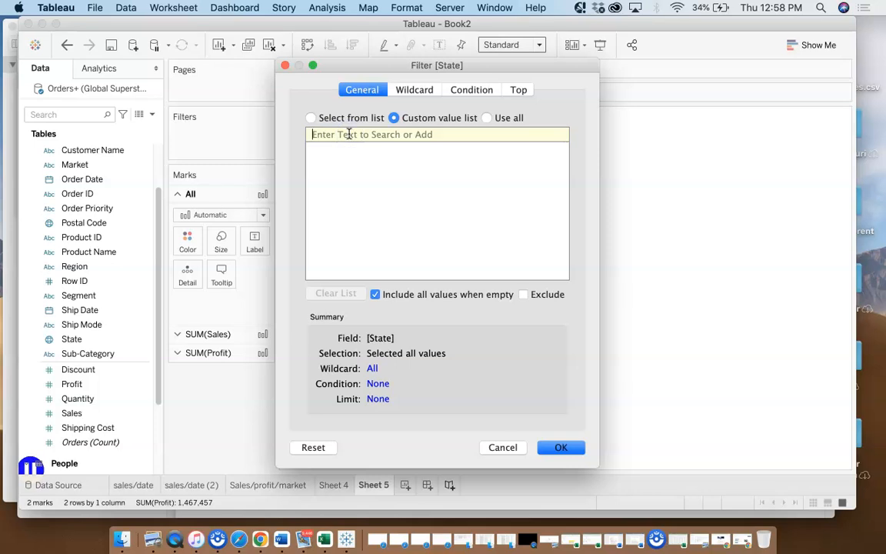
pyautogui.write('s')
pyautogui.press('BackSpace')
pyautogui.write('texas')
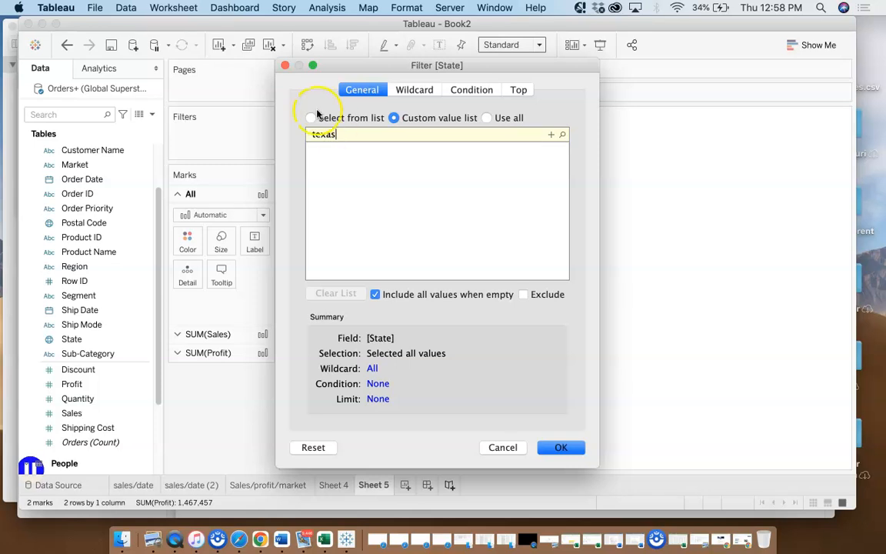
pyautogui.click(311, 118)
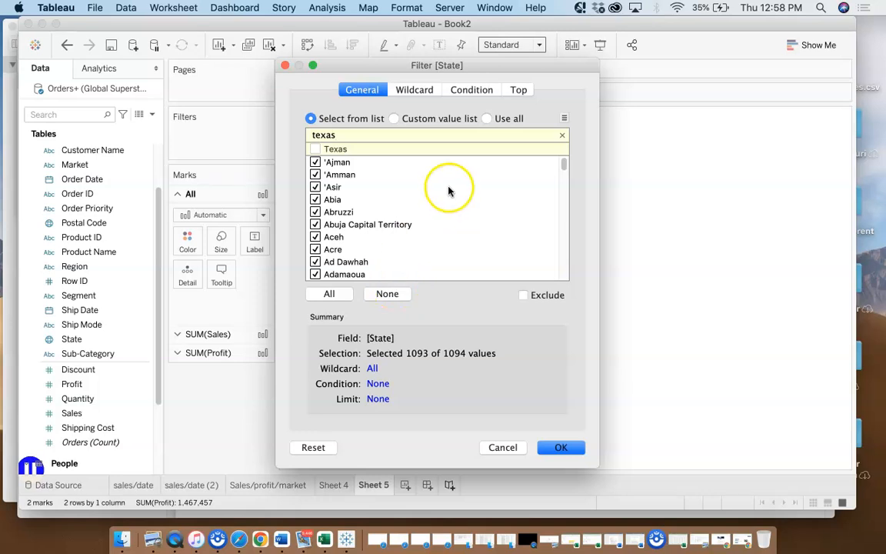
pyautogui.click(439, 213)
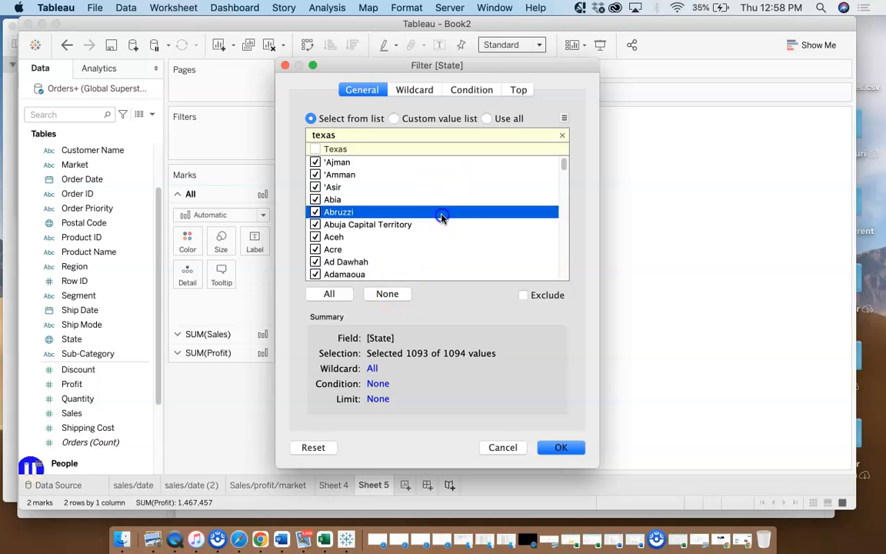
pyautogui.click(314, 150)
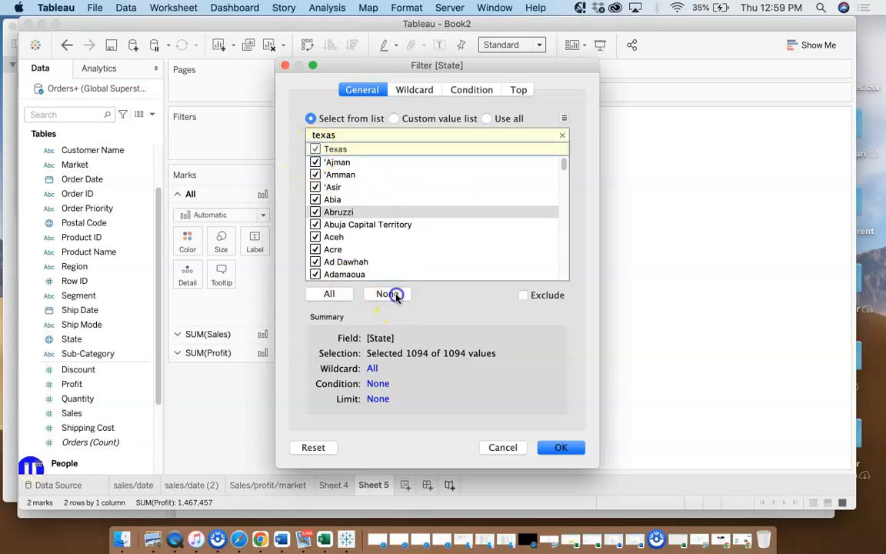
pyautogui.click(315, 148)
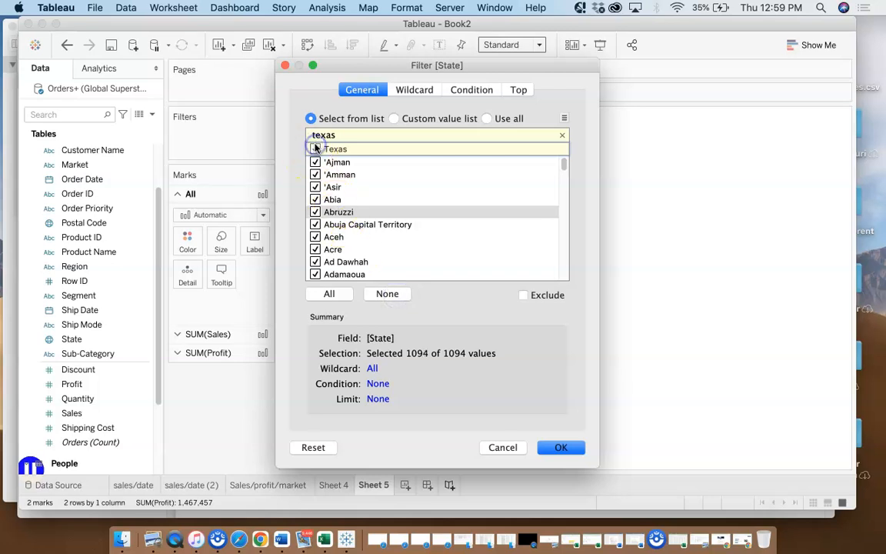
# Clear the search, deselect all State values, search for "texas" again, and apply the filter with only Texas selected
pyautogui.doubleClick(322, 135)
pyautogui.press('BackSpace')
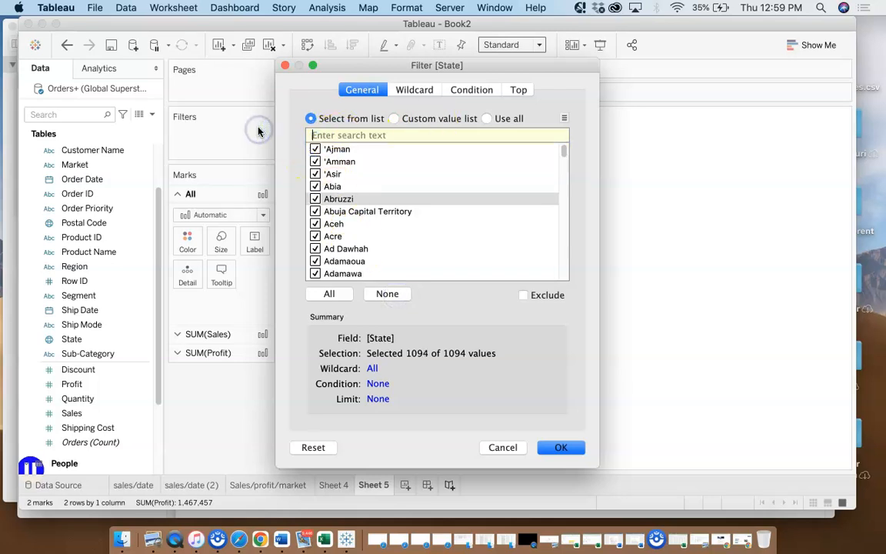
pyautogui.click(387, 295)
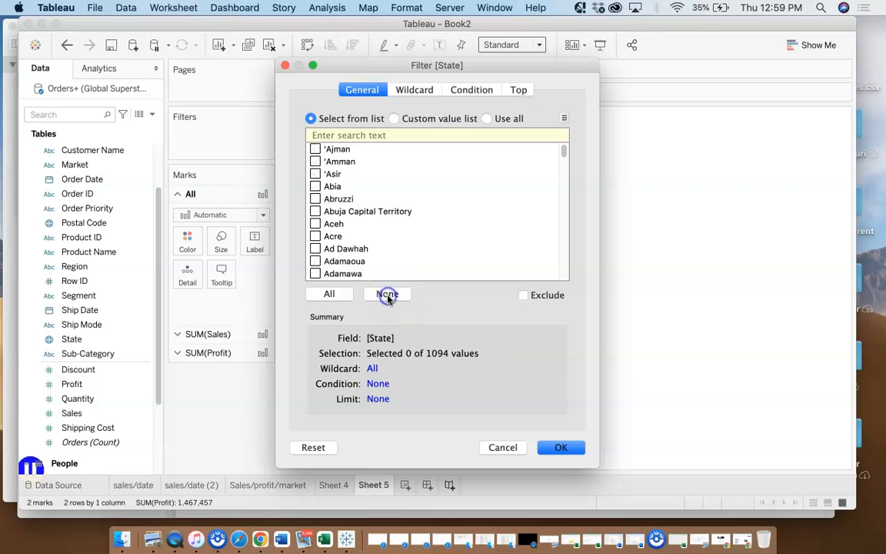
pyautogui.click(334, 136)
pyautogui.write('texas')
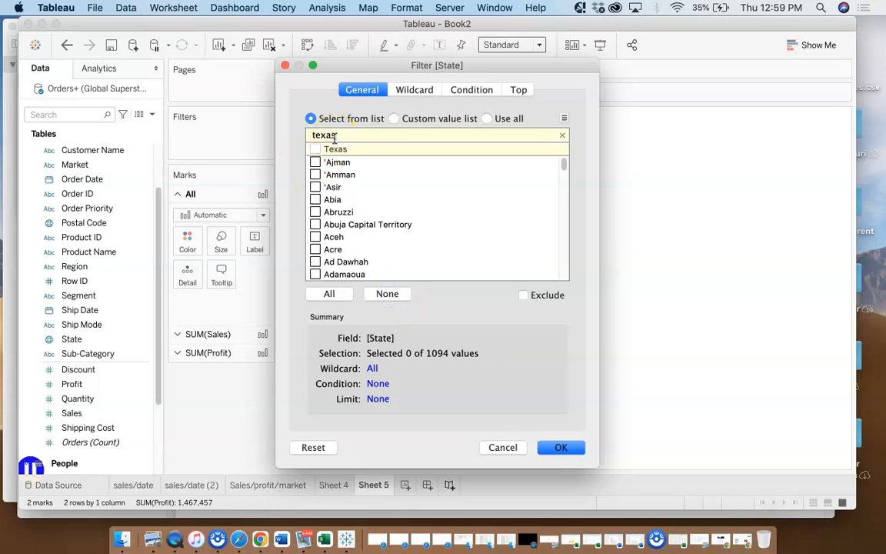
pyautogui.click(315, 149)
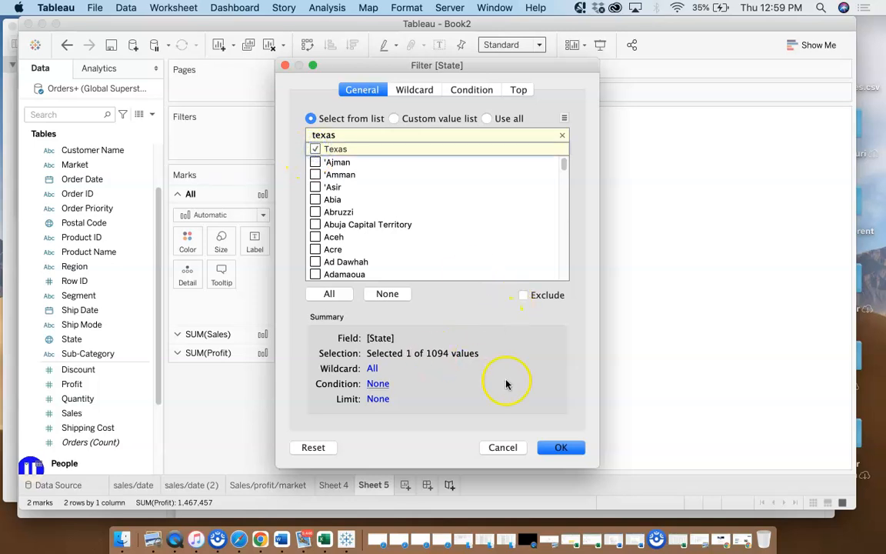
pyautogui.click(566, 449)
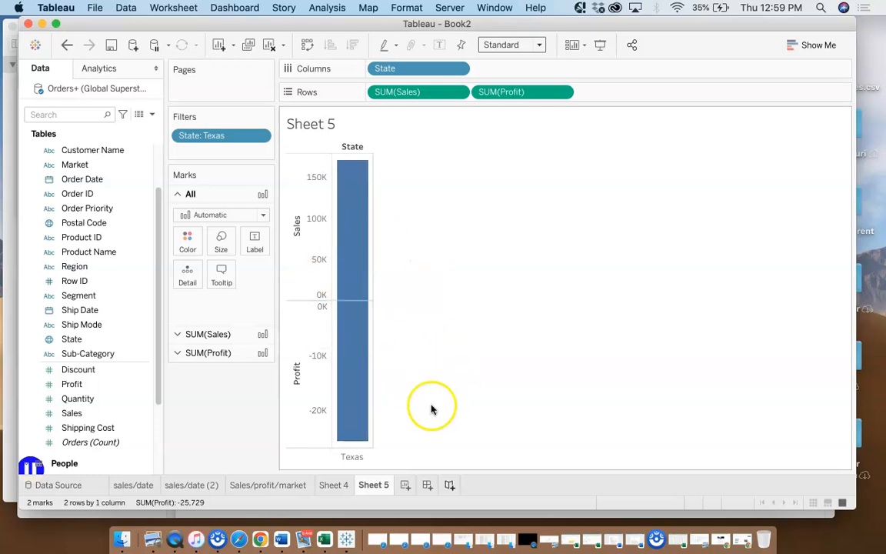
# Try breaking down the Texas Sales and Profit bars by Sub-Category on Columns
pyautogui.click(86, 354)
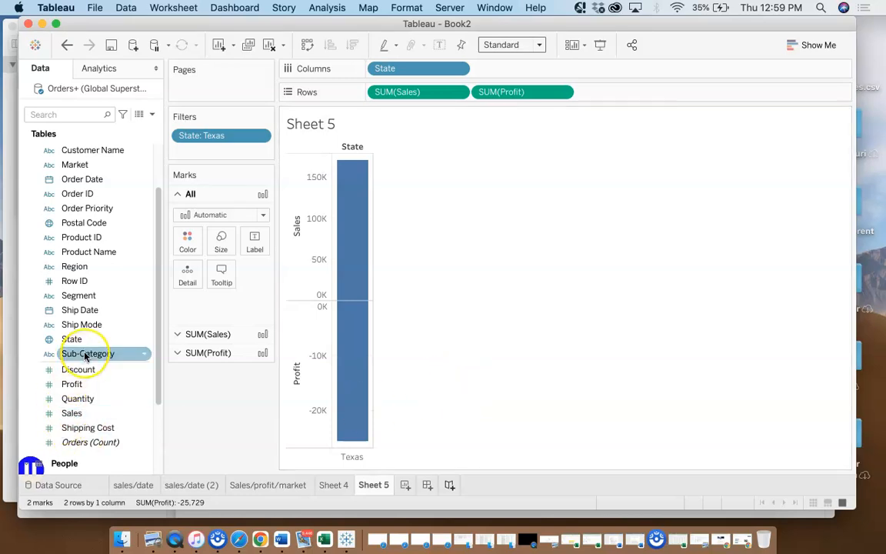
pyautogui.moveTo(86, 354); pyautogui.dragTo(514, 73)
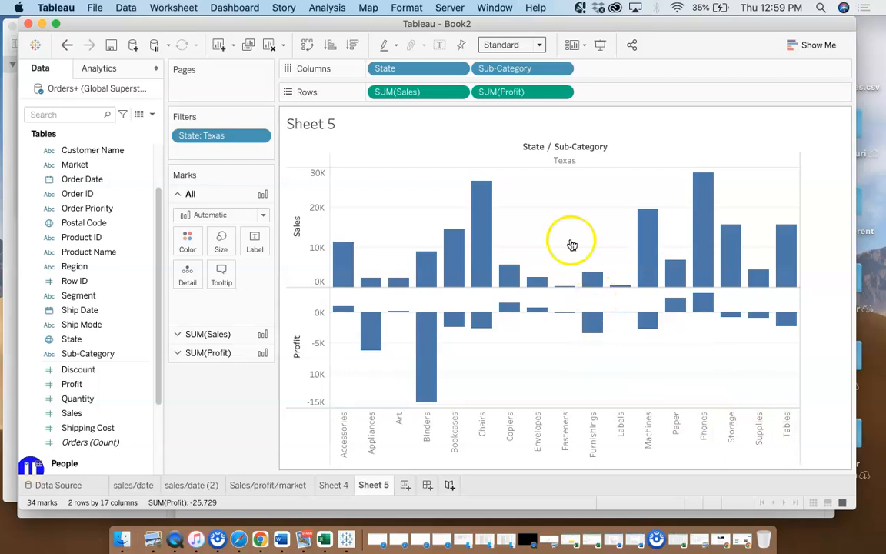
pyautogui.click(563, 69)
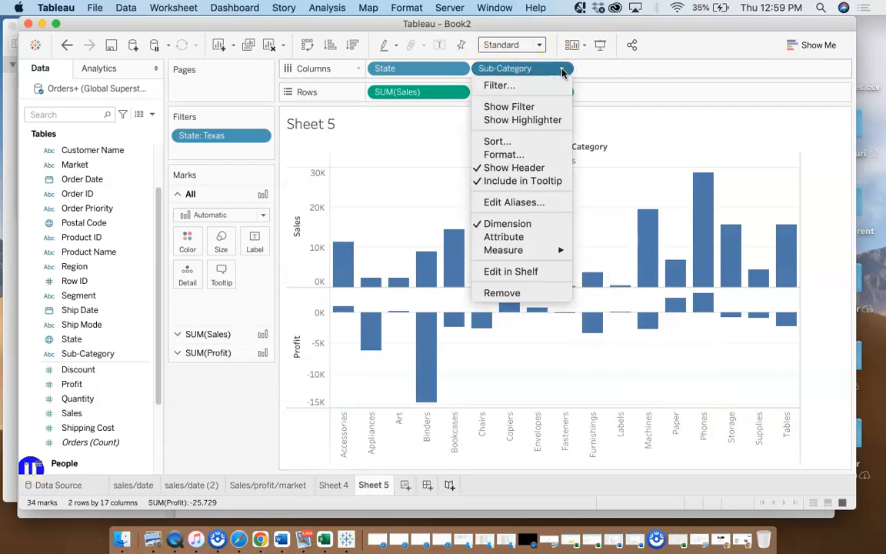
pyautogui.click(615, 58)
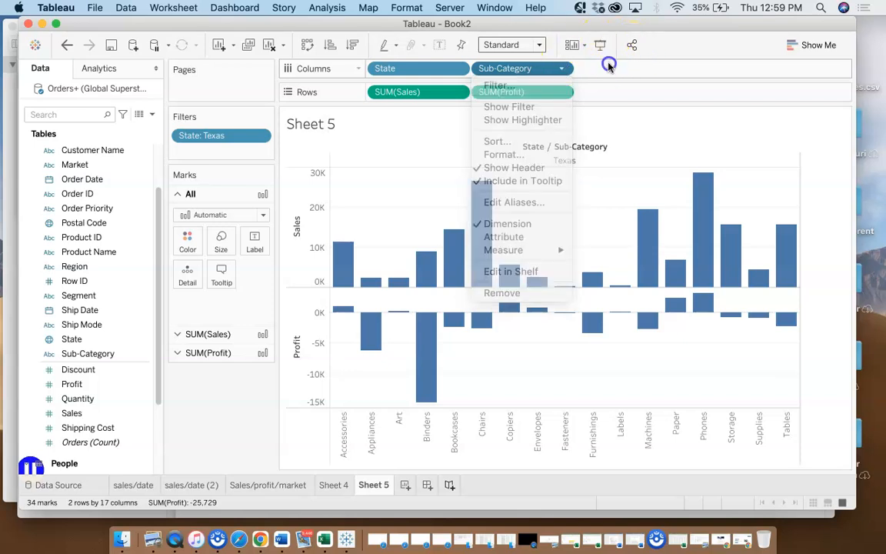
# Try coloring the bars by Sub-Category, and remove Sub-Category from both Color and Columns
pyautogui.click(506, 70)
pyautogui.moveTo(506, 69); pyautogui.dragTo(518, 224)
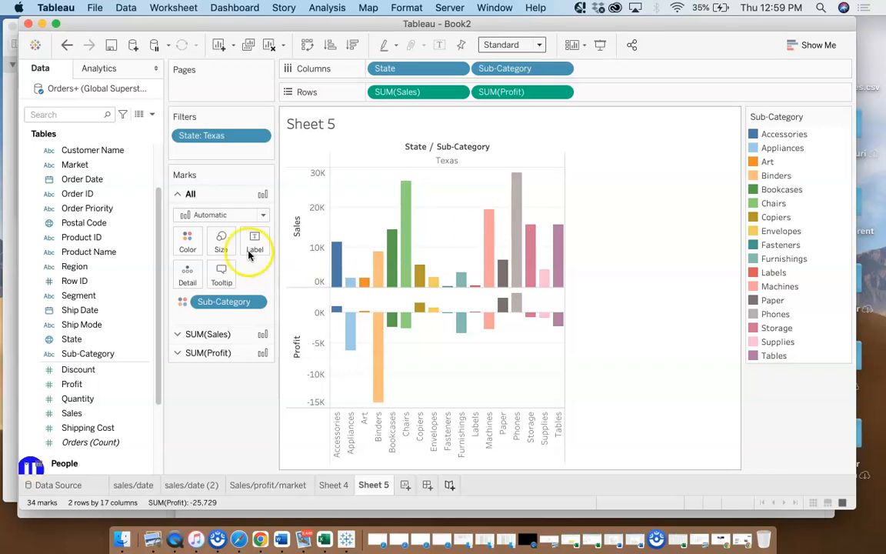
pyautogui.click(219, 306)
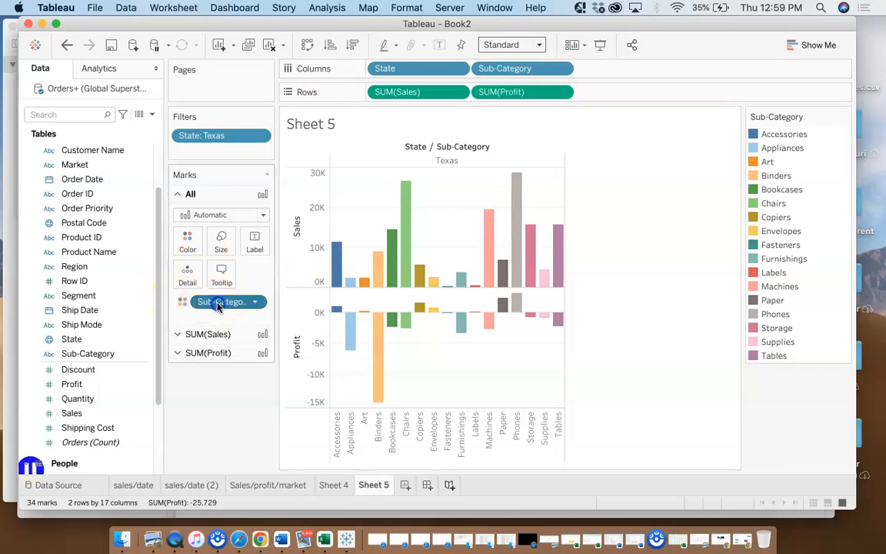
pyautogui.moveTo(219, 305); pyautogui.dragTo(114, 335)
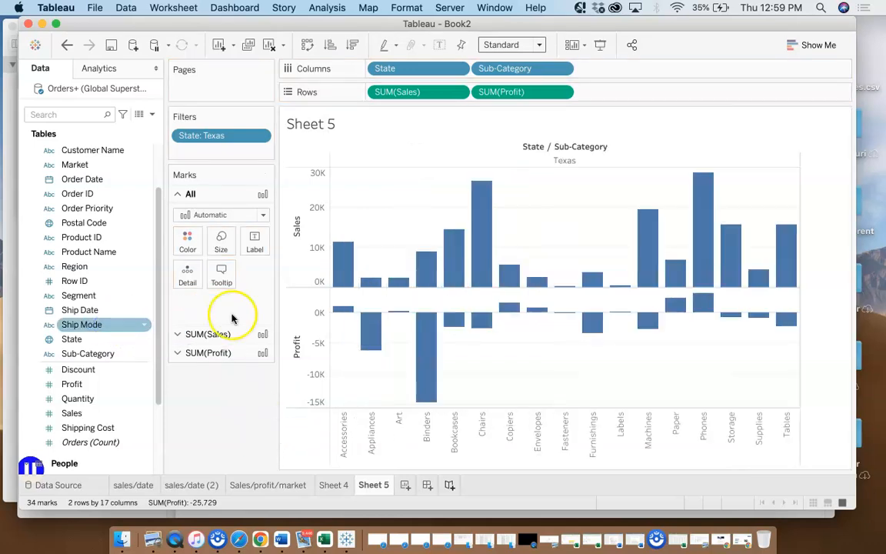
pyautogui.moveTo(526, 68); pyautogui.dragTo(129, 300)
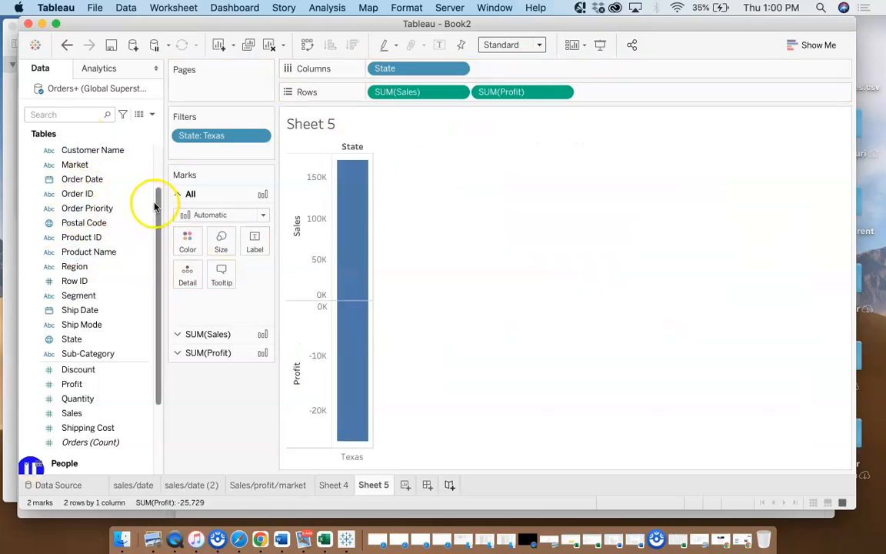
# Add Category after State on Columns and inspect the Profit bars for Furniture, Office Supplies and Technology
pyautogui.moveTo(157, 205); pyautogui.dragTo(158, 150)
pyautogui.click(74, 167)
pyautogui.moveTo(74, 167); pyautogui.dragTo(498, 77)
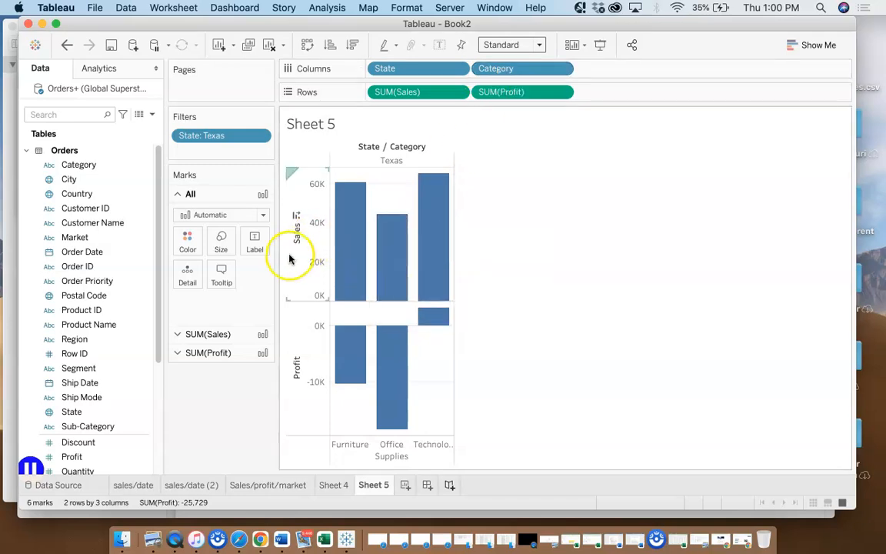
pyautogui.moveTo(352, 382)
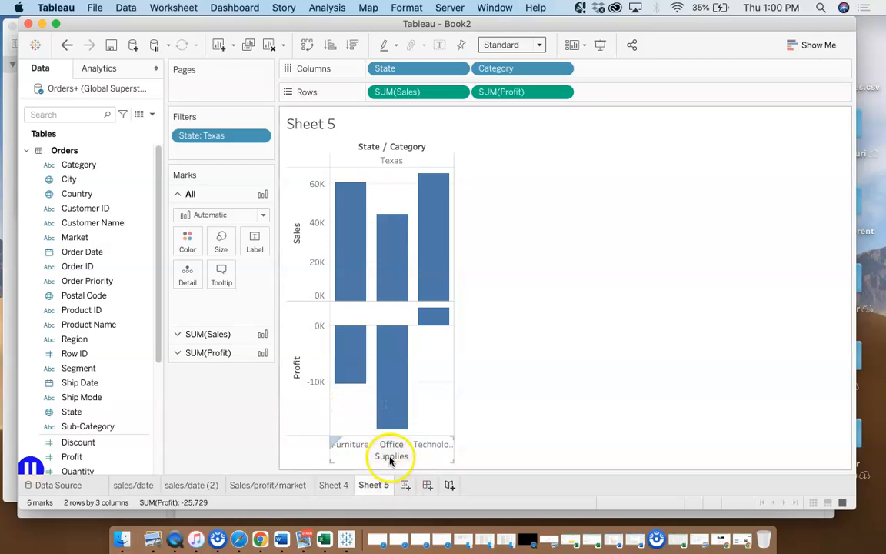
pyautogui.moveTo(381, 418)
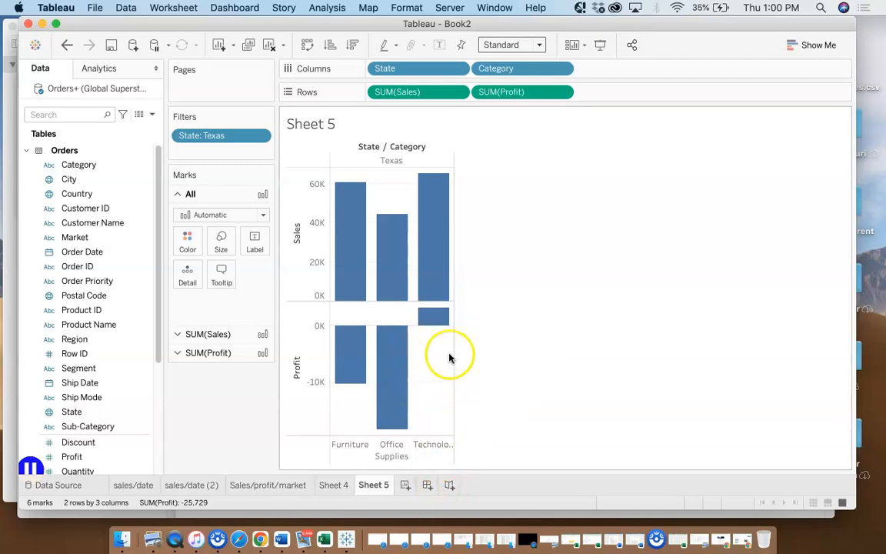
pyautogui.moveTo(436, 319)
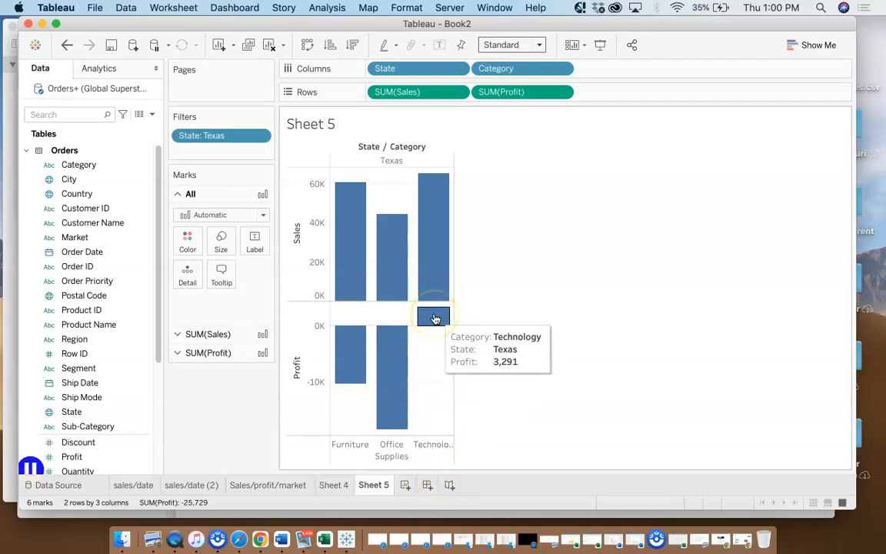
# Add Sub-Category after Category on Columns to break each Texas category into its sub-categories
pyautogui.click(137, 425)
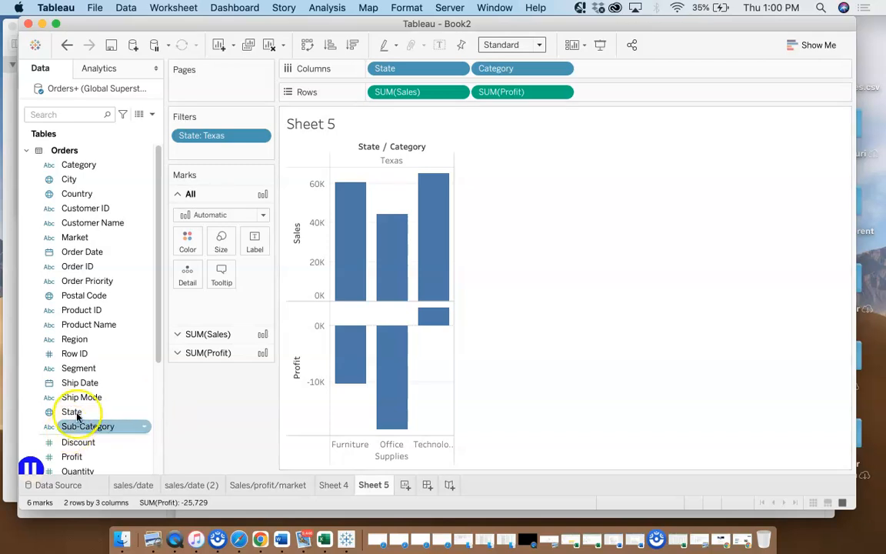
pyautogui.click(87, 428)
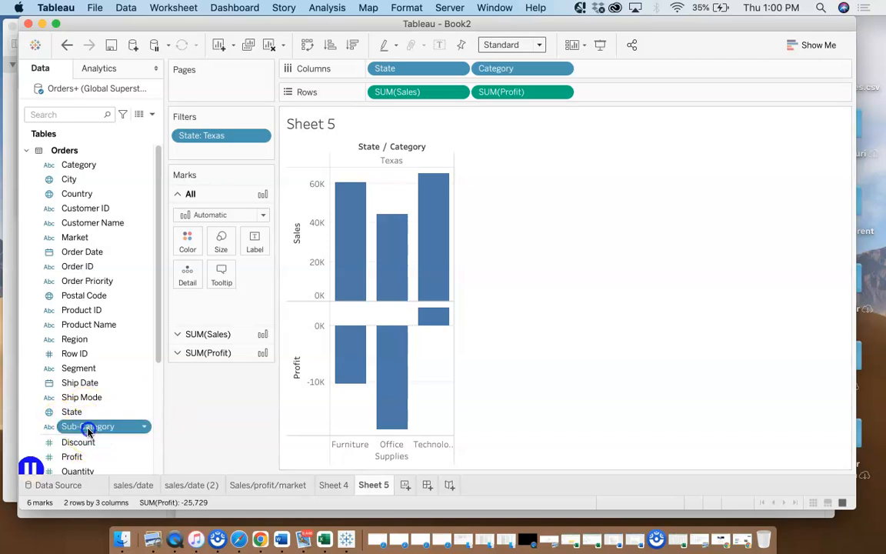
pyautogui.moveTo(90, 429)
pyautogui.mouseDown()
pyautogui.moveTo(348, 293)
pyautogui.moveTo(610, 133)
pyautogui.moveTo(623, 69)
pyautogui.mouseUp()
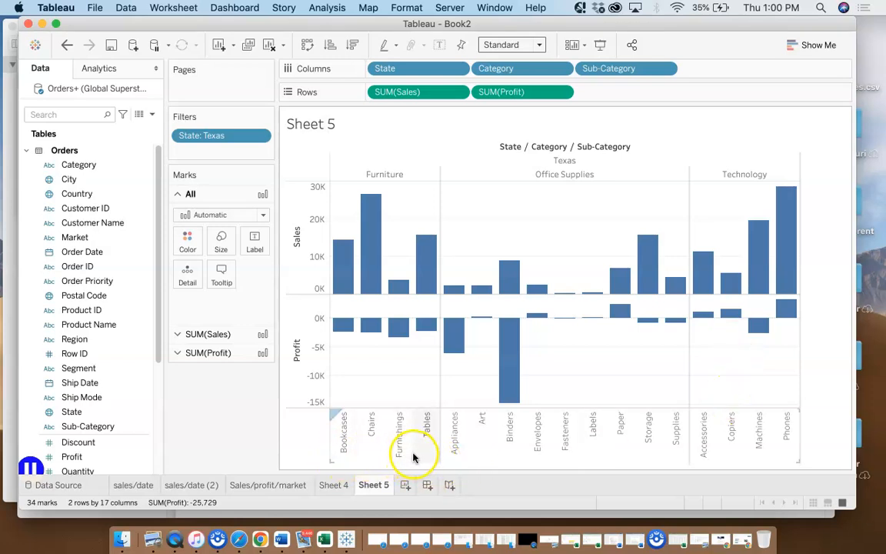
pyautogui.click(379, 356)
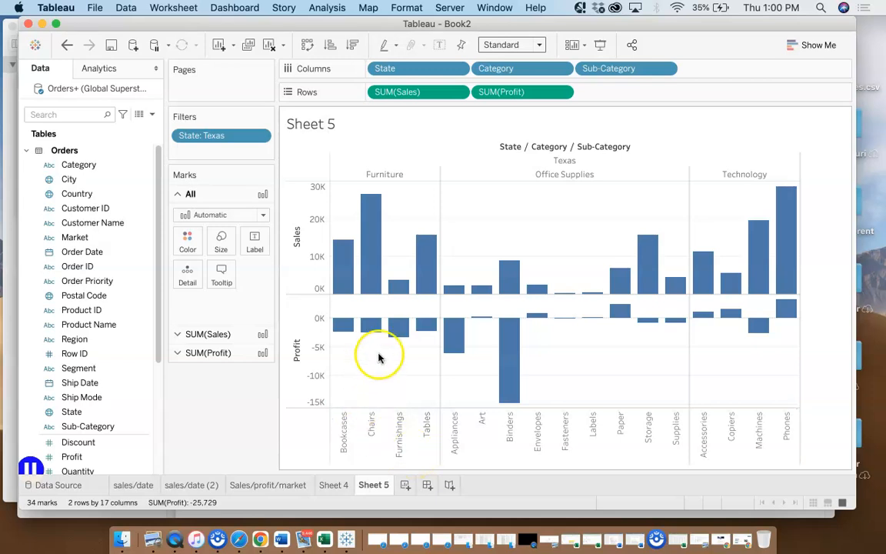
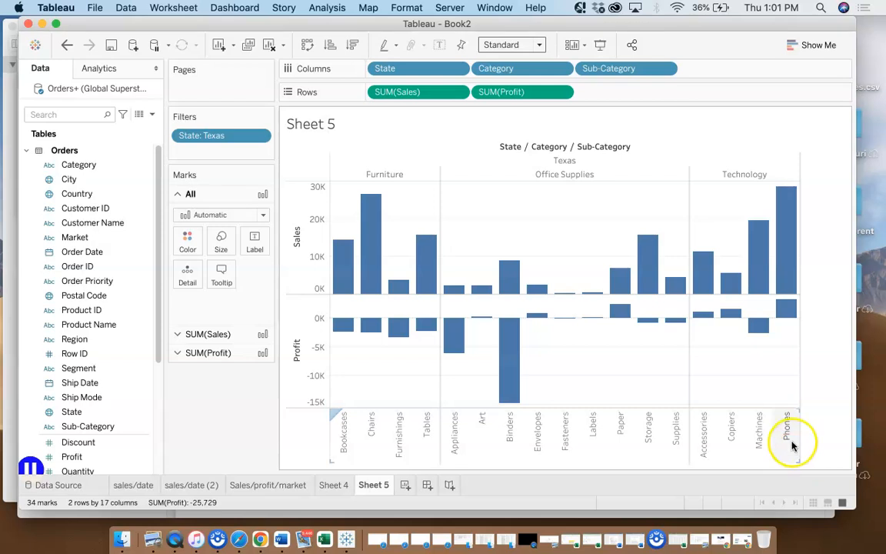
# Inspect the Texas Sales and Profit bars for Phones and the other Technology sub-categories
pyautogui.moveTo(785, 201)
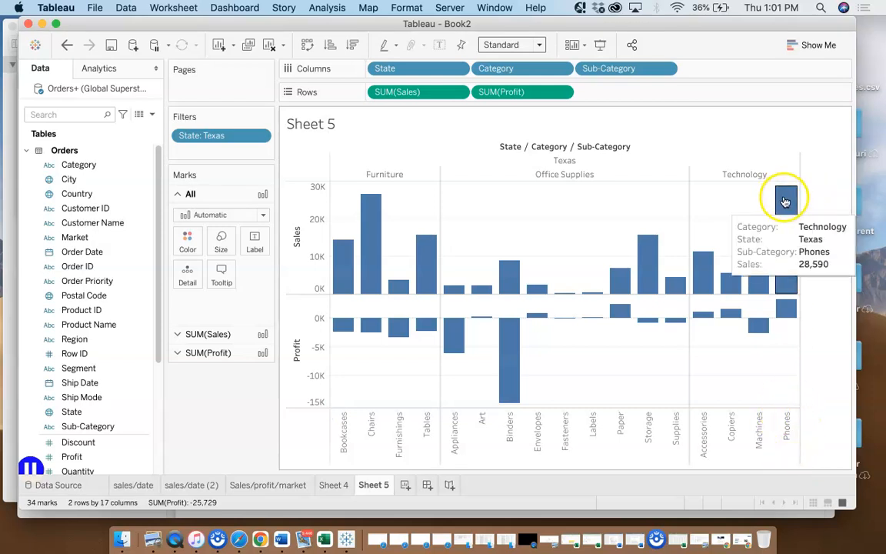
pyautogui.moveTo(786, 313)
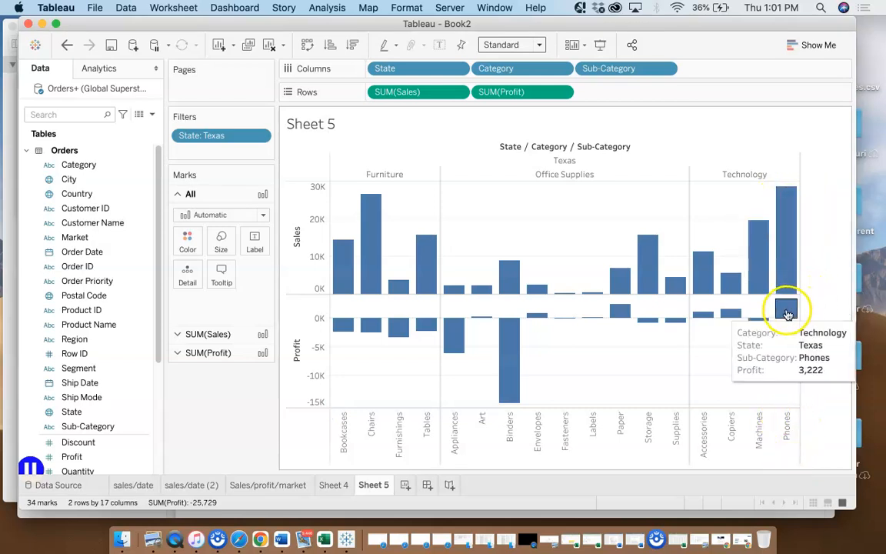
pyautogui.moveTo(746, 333)
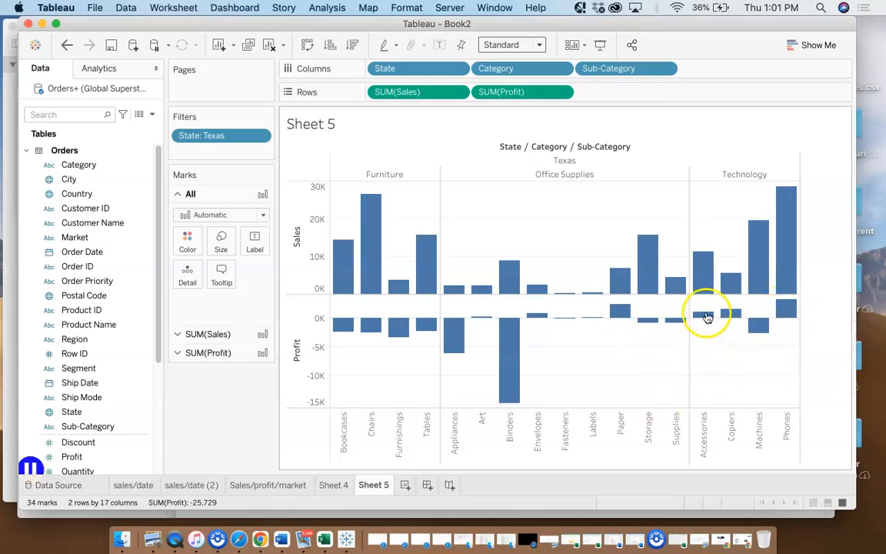
pyautogui.moveTo(711, 322)
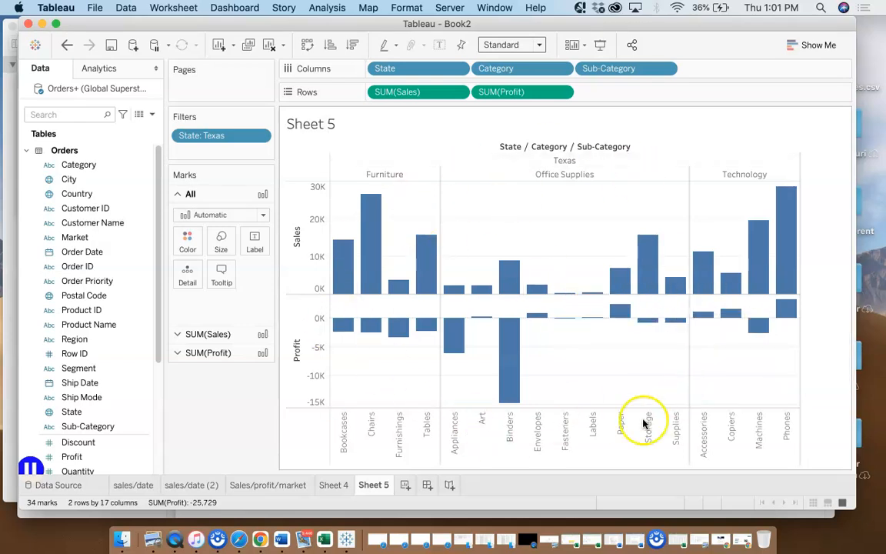
# Review the Texas map on Sheet 4 and the Sales/profit/market charts, and return to Sheet 4
pyautogui.click(333, 485)
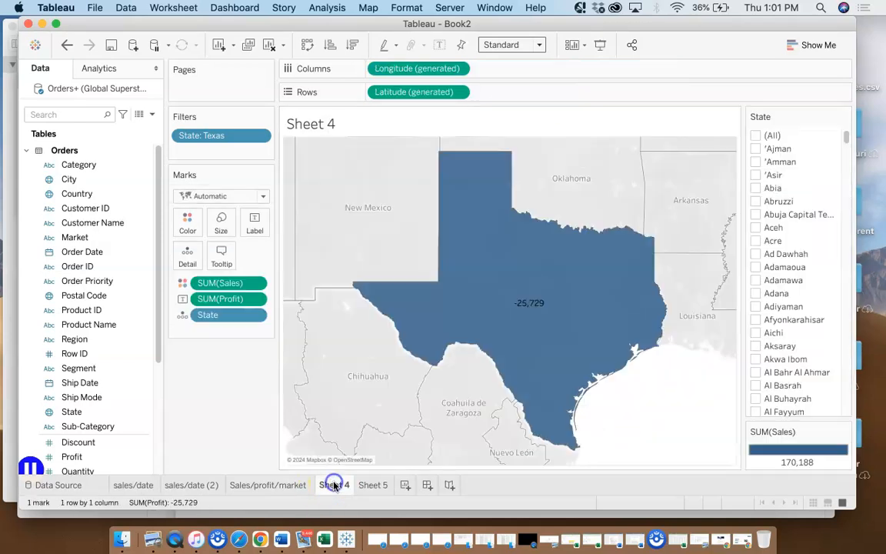
pyautogui.moveTo(539, 288)
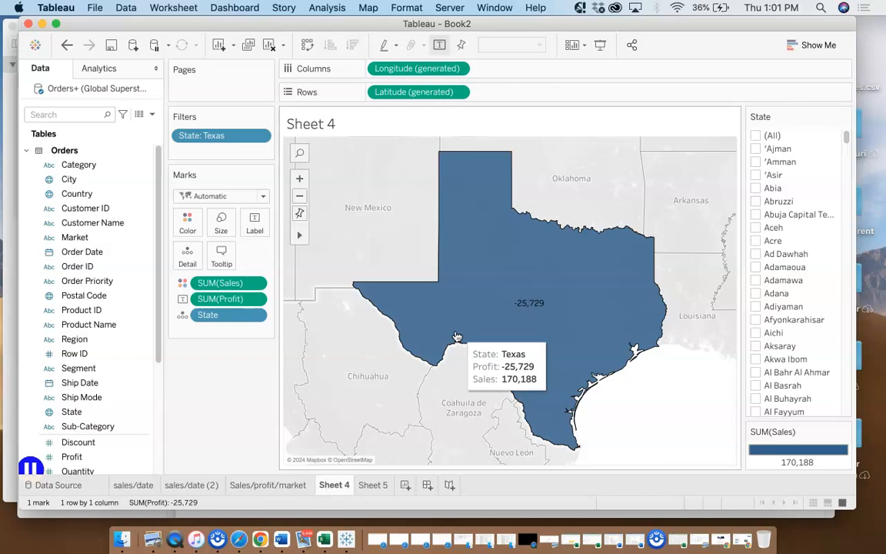
pyautogui.click(285, 486)
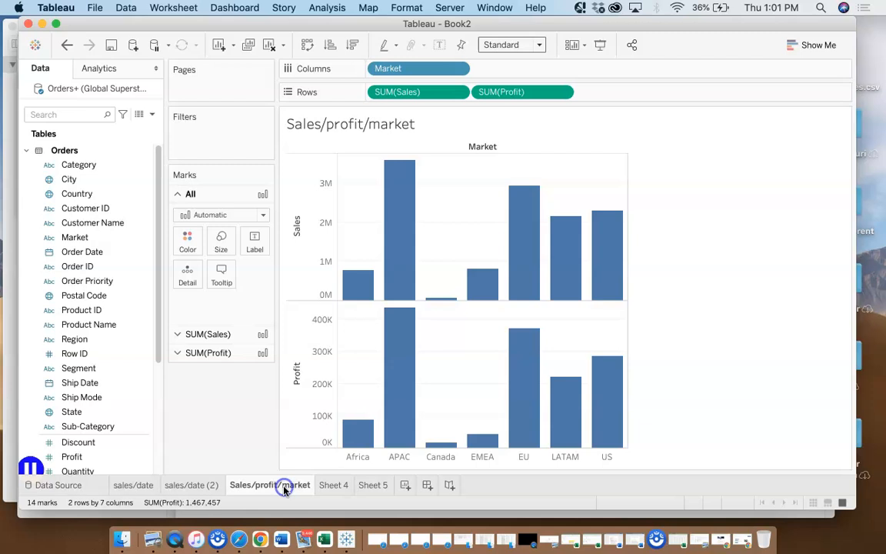
pyautogui.click(330, 485)
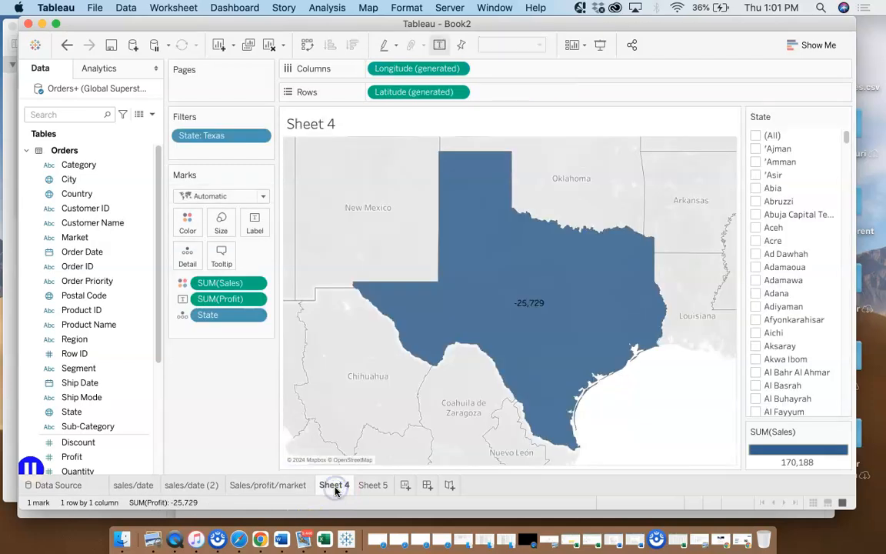
# Create a new blank dashboard in the workbook
pyautogui.click(427, 486)
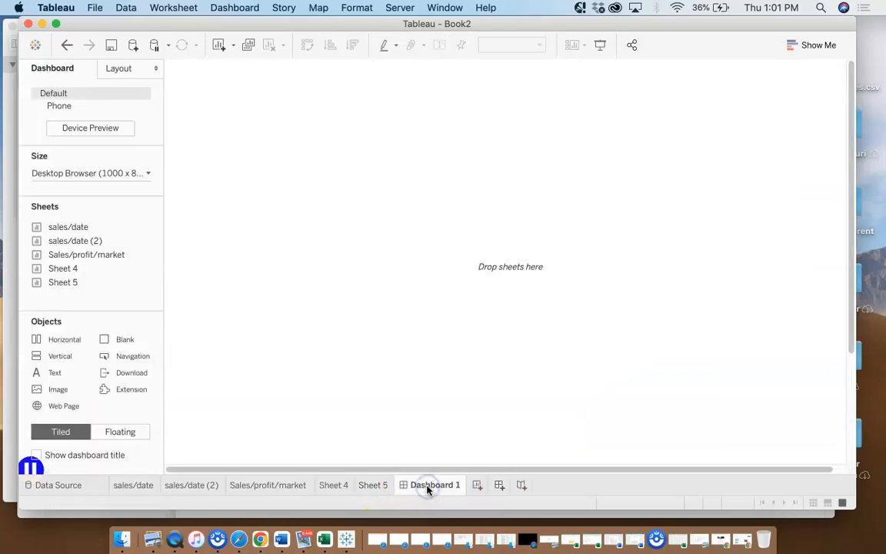
pyautogui.click(427, 488)
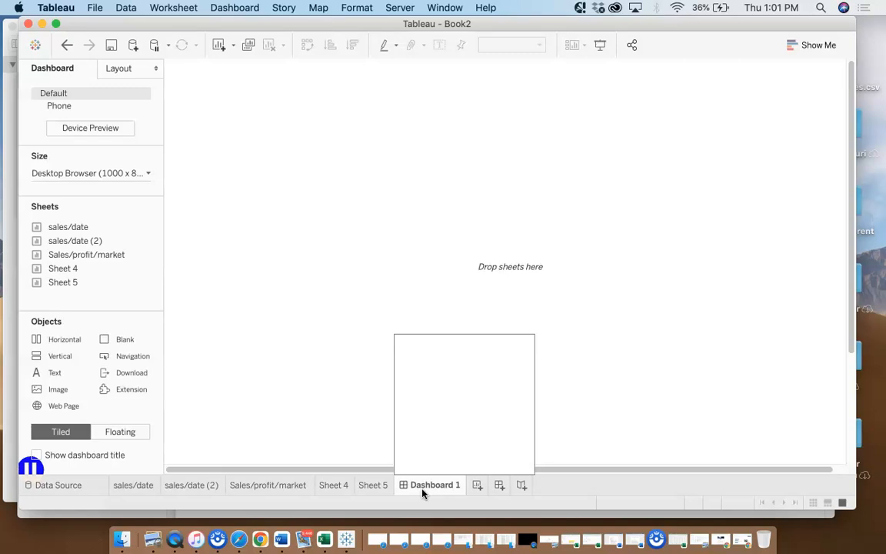
pyautogui.click(397, 457)
pyautogui.click(410, 494)
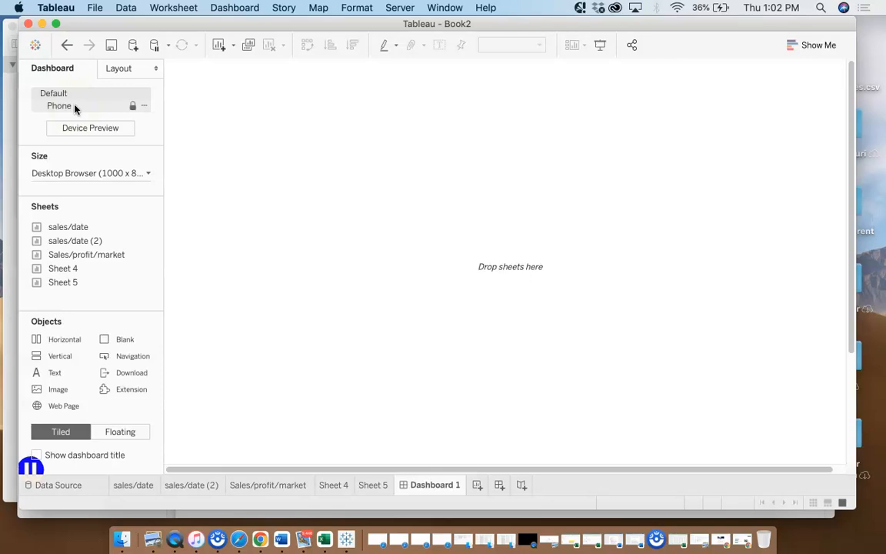
pyautogui.click(97, 129)
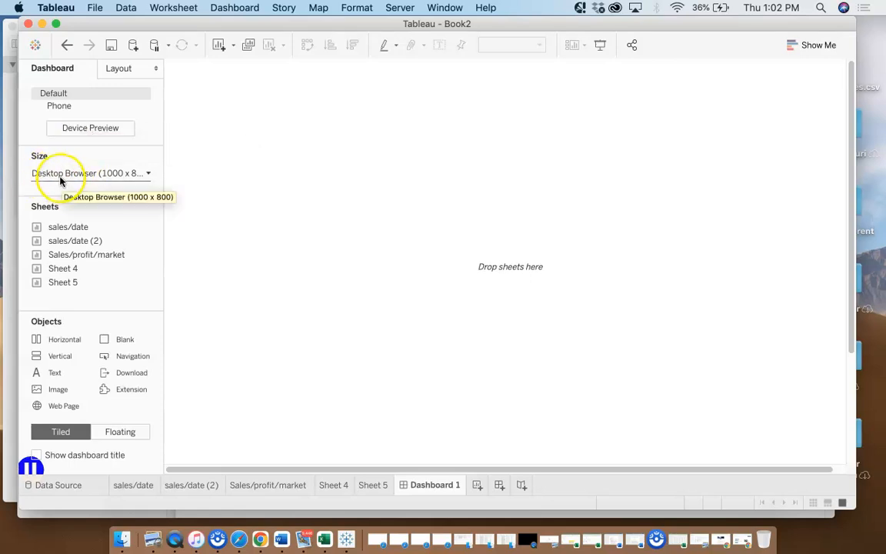
# Set the dashboard to the fixed size Generic Desktop (1366 x 768) and switch its object layout to Floating
pyautogui.click(148, 173)
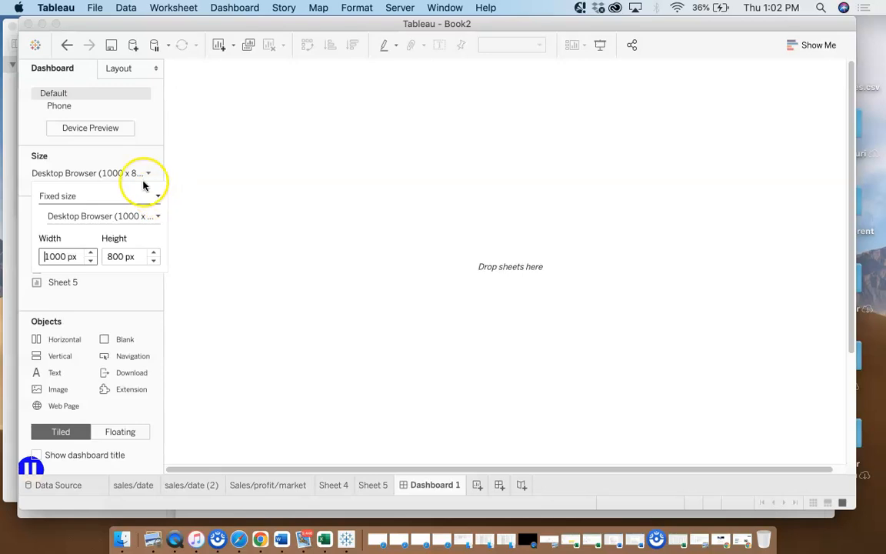
pyautogui.click(146, 173)
pyautogui.click(146, 173)
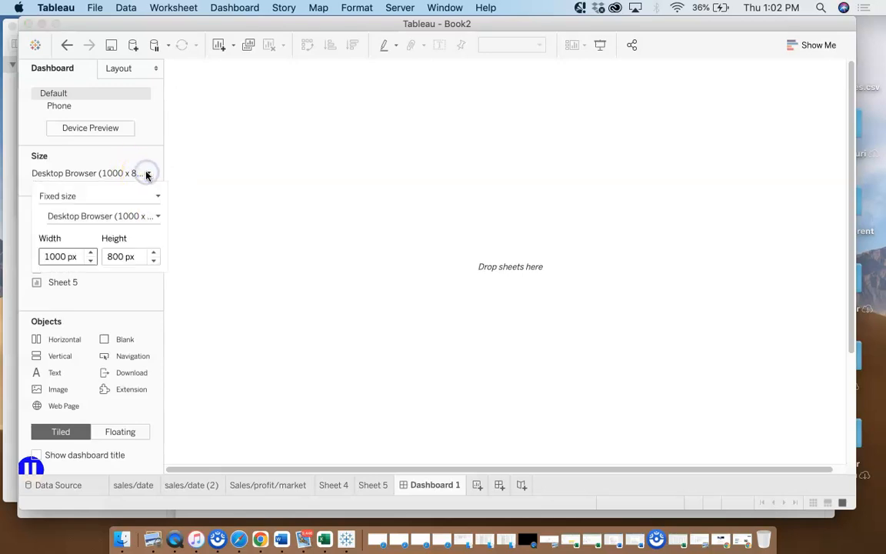
pyautogui.click(158, 196)
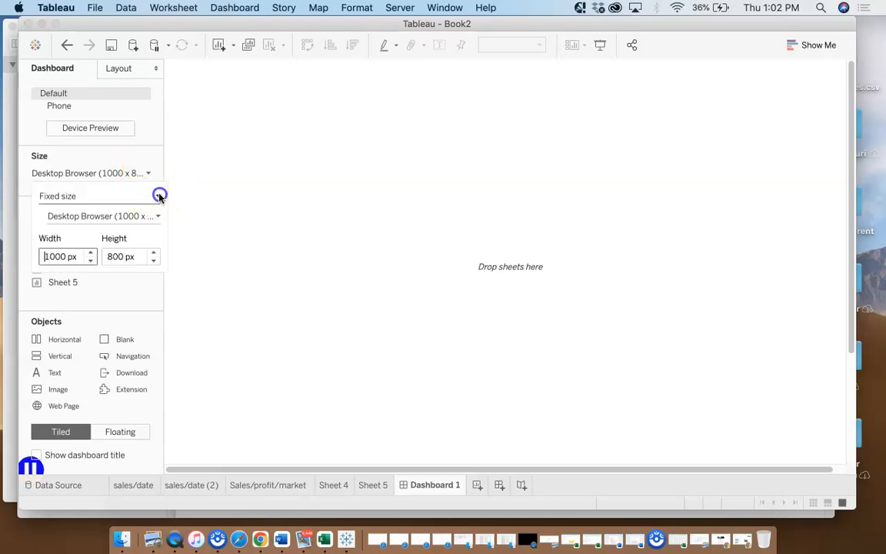
pyautogui.click(159, 197)
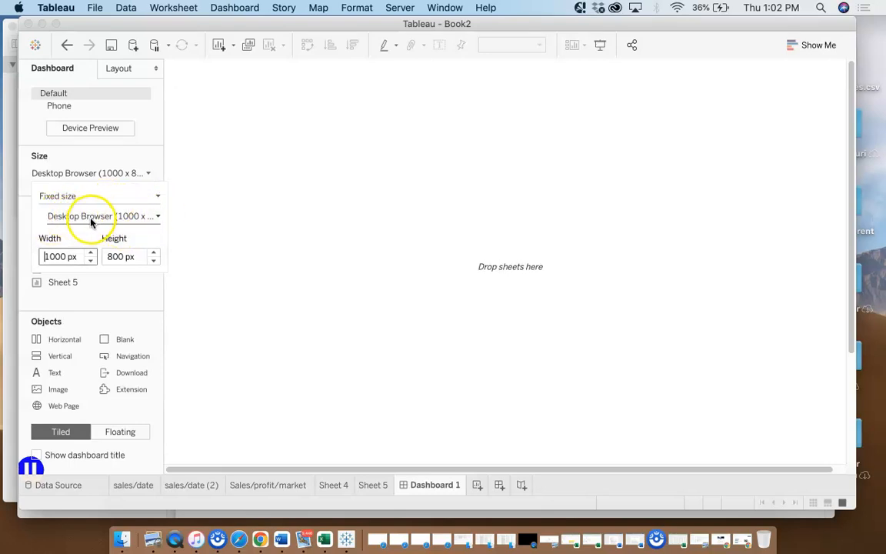
pyautogui.click(158, 217)
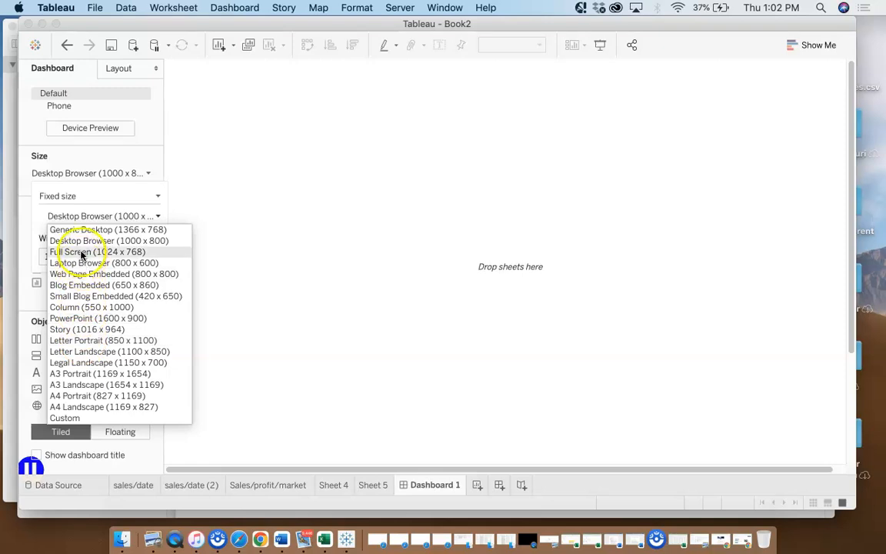
pyautogui.click(158, 216)
pyautogui.click(158, 217)
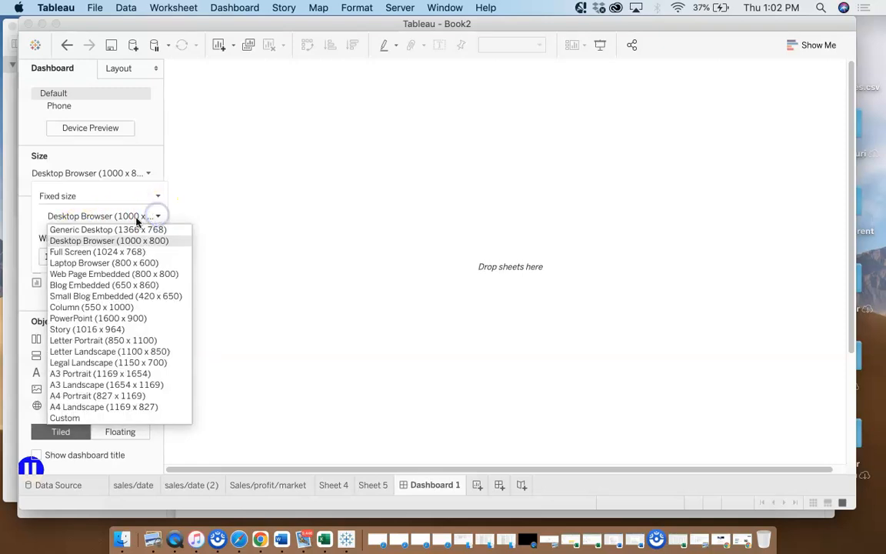
pyautogui.click(86, 230)
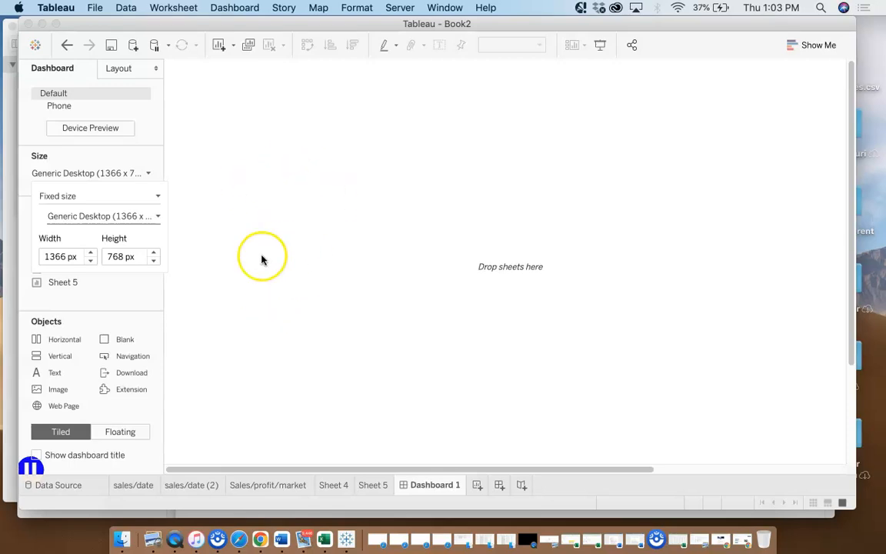
pyautogui.click(112, 435)
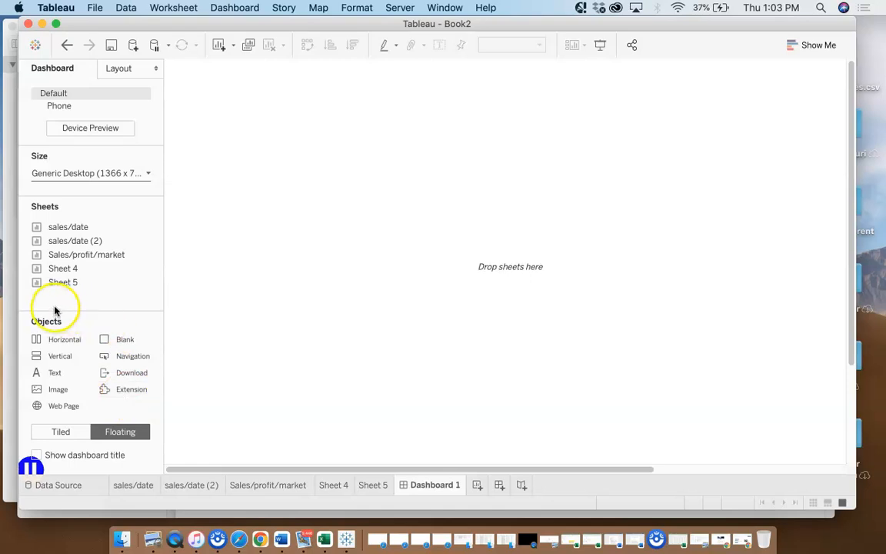
pyautogui.moveTo(76, 282)
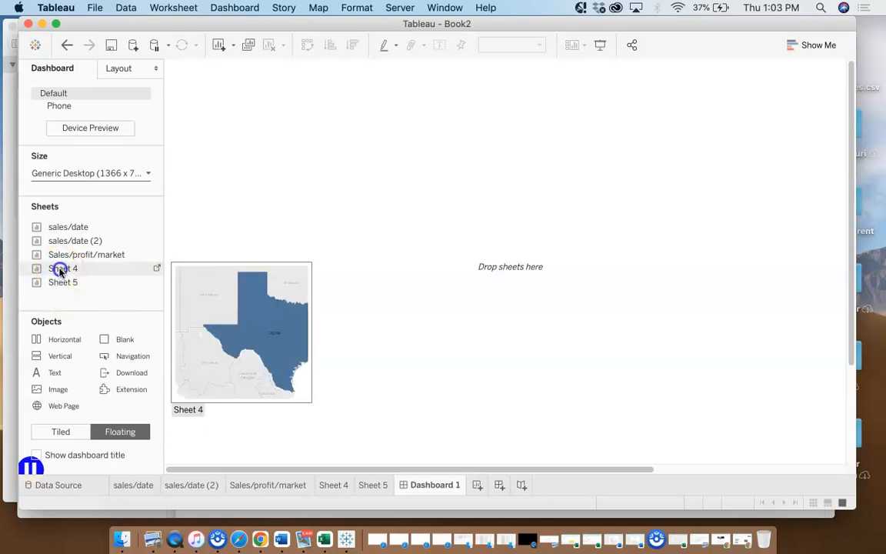
pyautogui.moveTo(60, 269); pyautogui.dragTo(60, 269)
pyautogui.moveTo(173, 265); pyautogui.dragTo(185, 80)
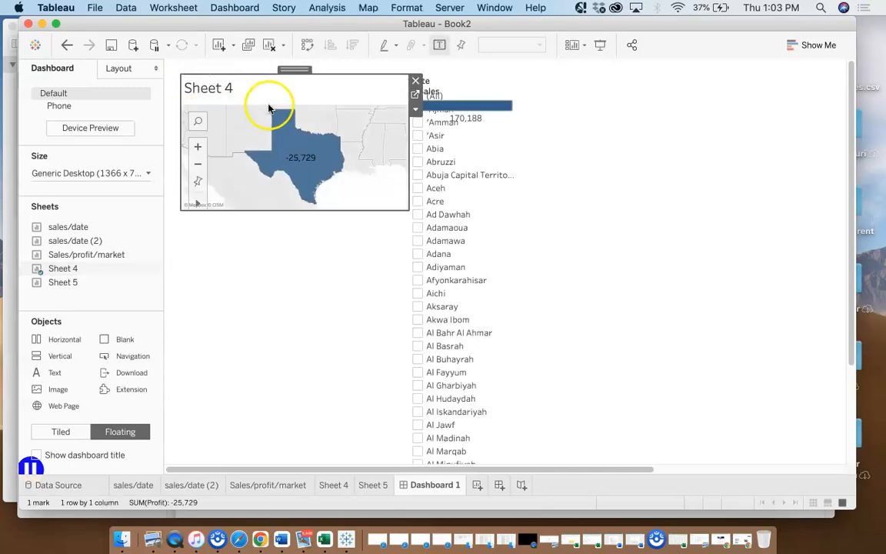
pyautogui.click(415, 82)
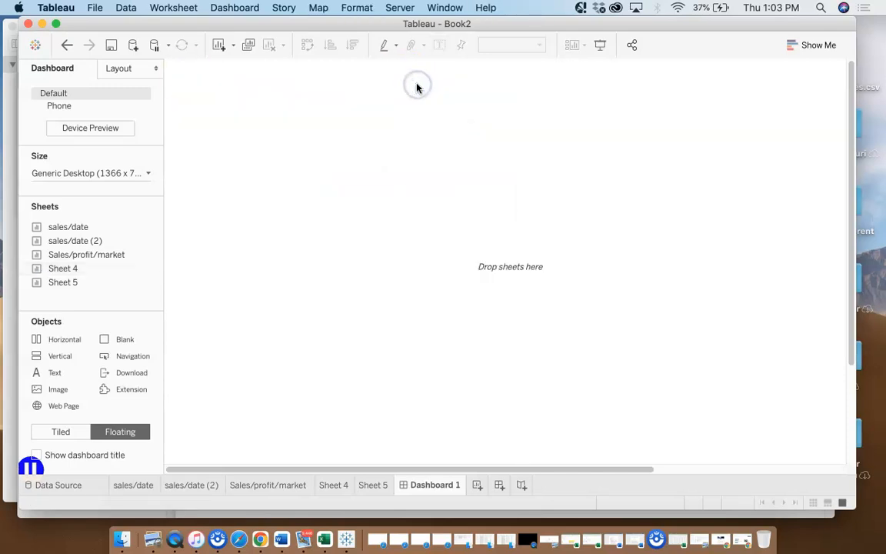
# Place Sheet 4 as a floating map near the dashboard's upper-left corner and clear its State filter to include all states
pyautogui.moveTo(60, 271); pyautogui.dragTo(202, 94)
pyautogui.click(288, 339)
pyautogui.click(293, 287)
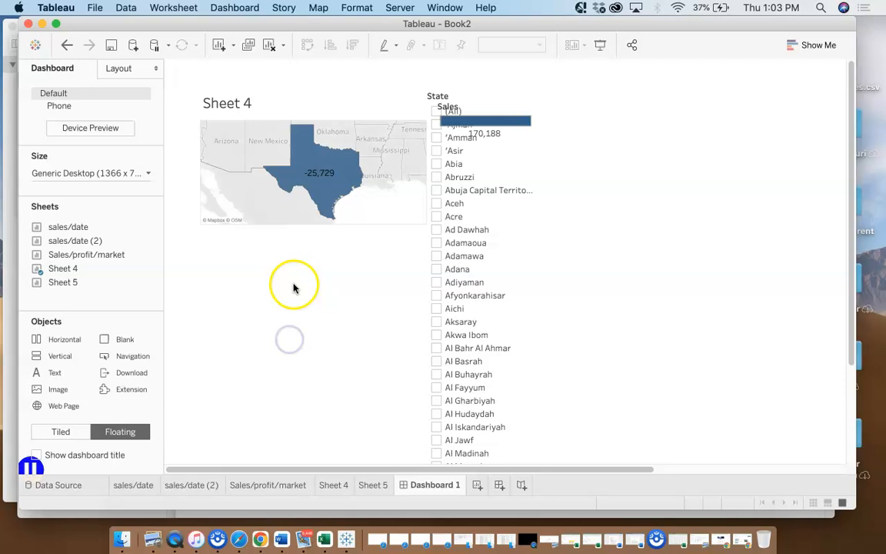
pyautogui.click(301, 191)
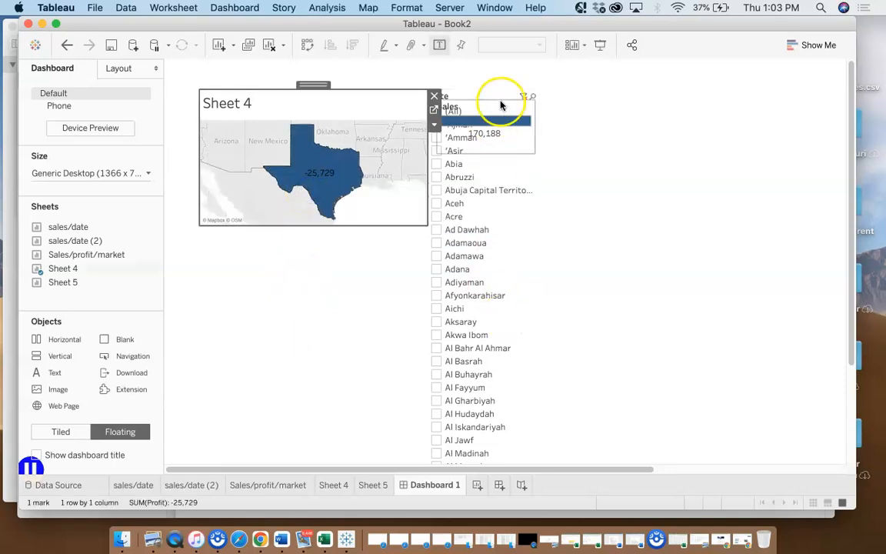
pyautogui.click(526, 98)
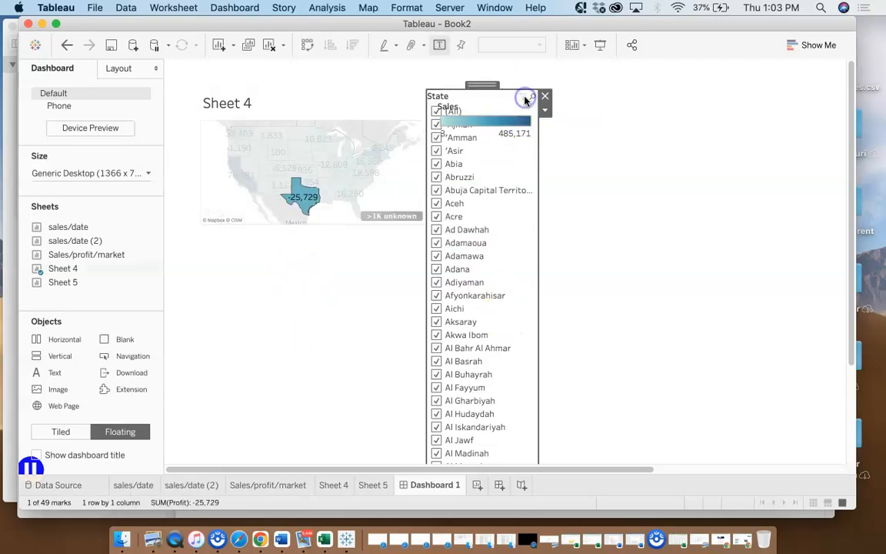
# Remove the State filter card and the Sales color legend from the dashboard
pyautogui.click(544, 96)
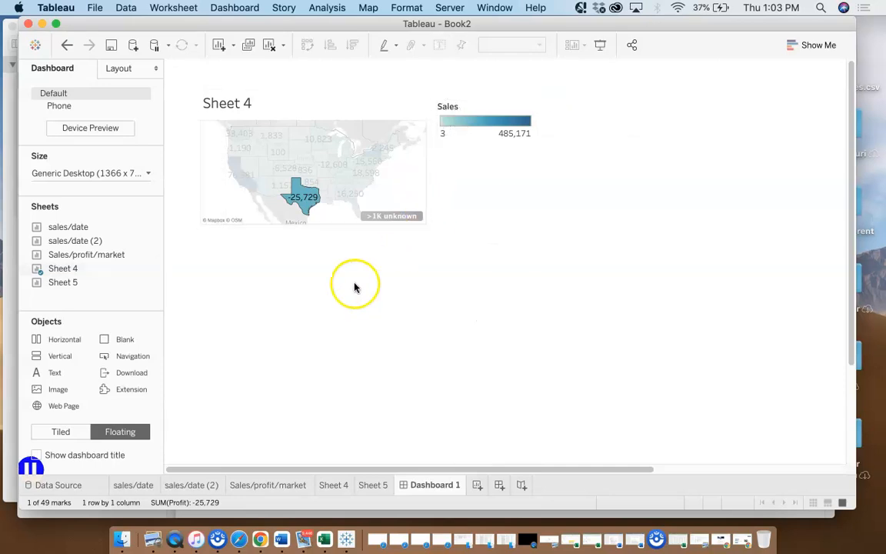
pyautogui.click(491, 108)
pyautogui.click(541, 106)
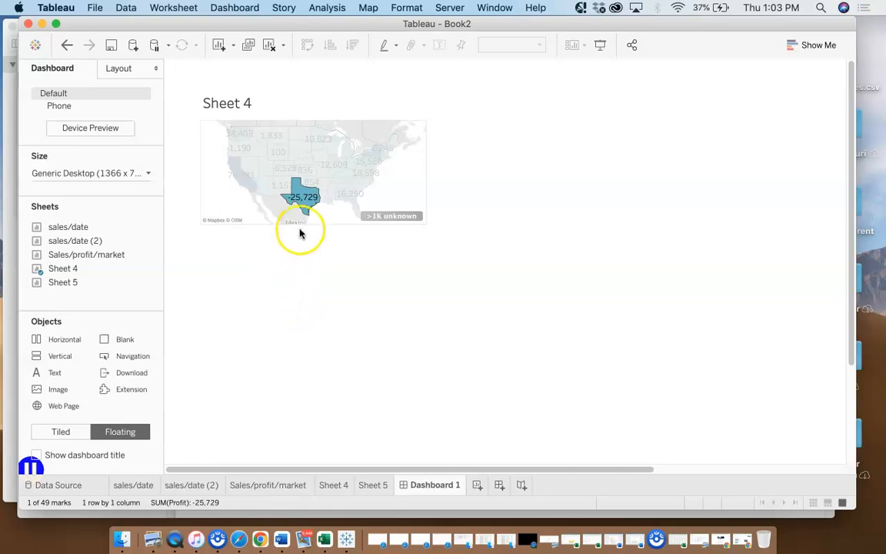
# Try selecting individual states, including Texas, on the dashboard map, and remove Sheet 4 from the dashboard
pyautogui.click(278, 151)
pyautogui.click(311, 360)
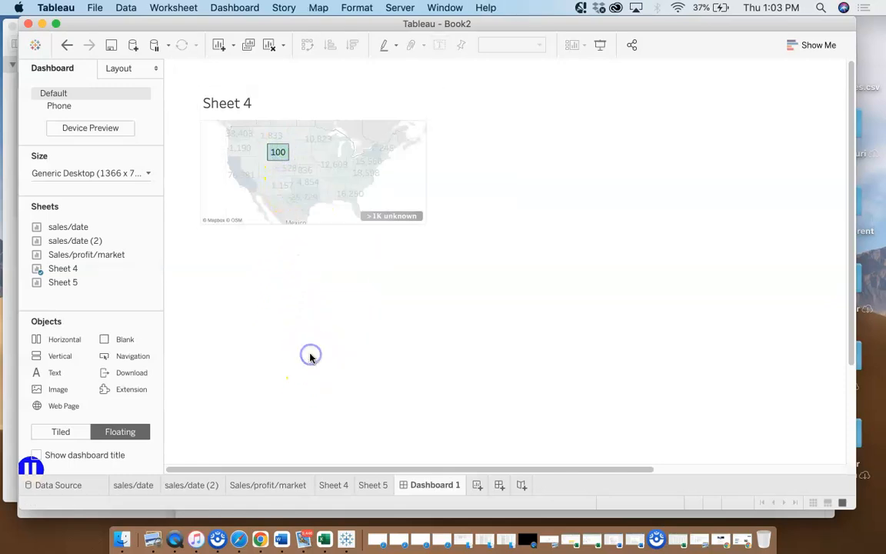
pyautogui.click(300, 192)
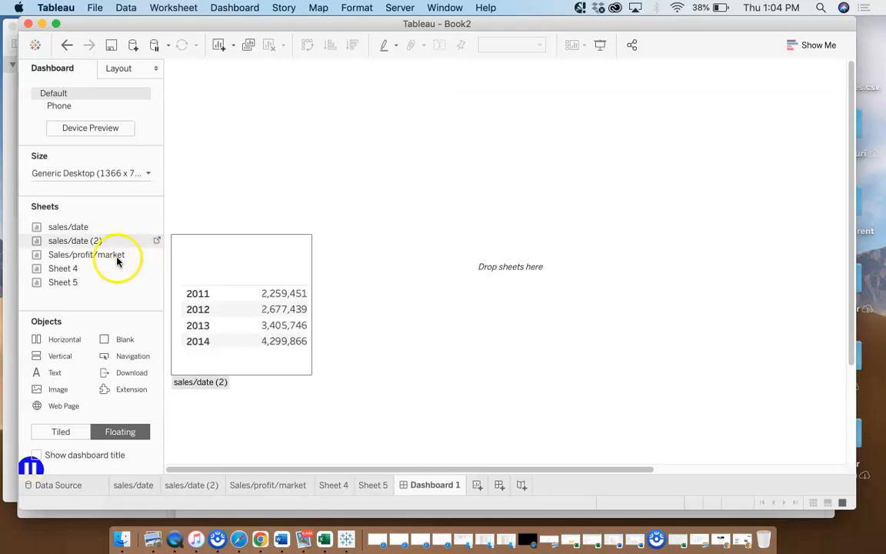
# Place Sheet 4 as a floating map near the dashboard's upper-left corner and remove its State filter card and Sales legend
pyautogui.click(61, 270)
pyautogui.moveTo(61, 272); pyautogui.dragTo(194, 92)
pyautogui.click(482, 258)
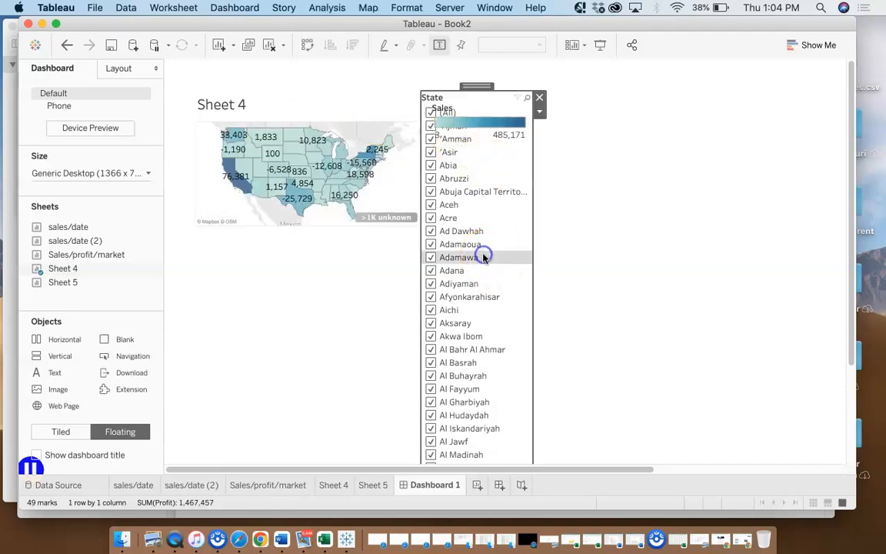
pyautogui.click(538, 101)
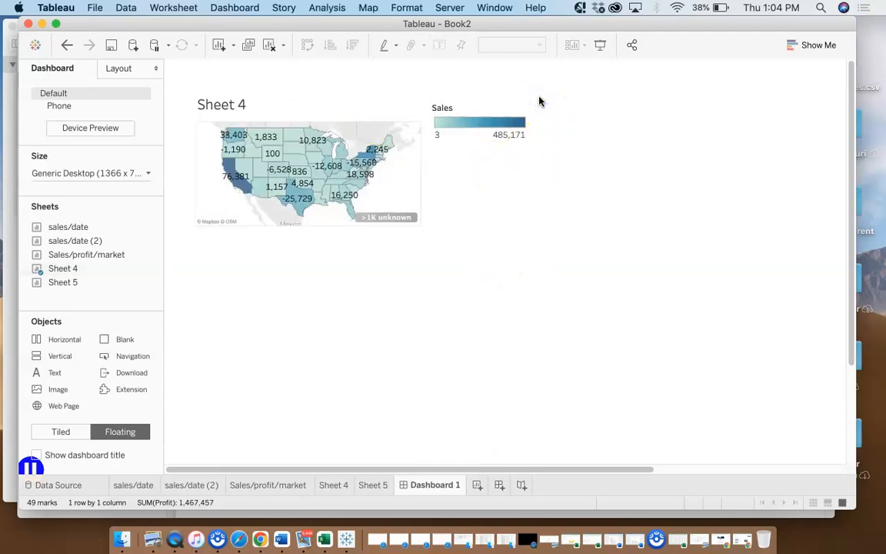
pyautogui.click(503, 113)
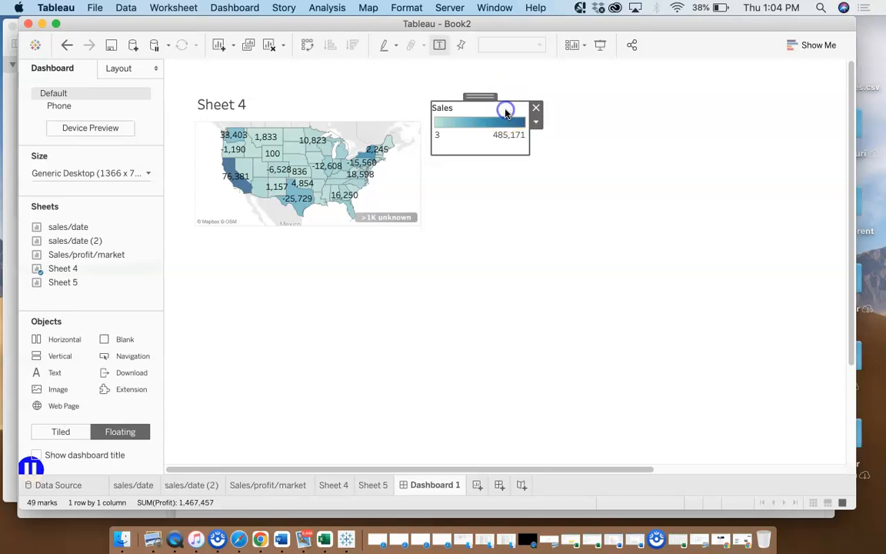
pyautogui.click(534, 109)
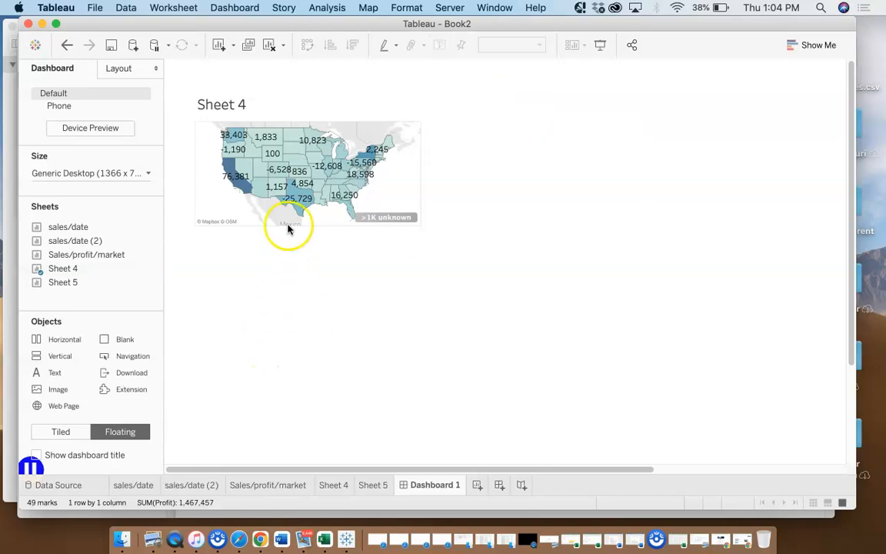
# Filter the Sheet 4 map on the dashboard to keep only Texas
pyautogui.click(297, 200)
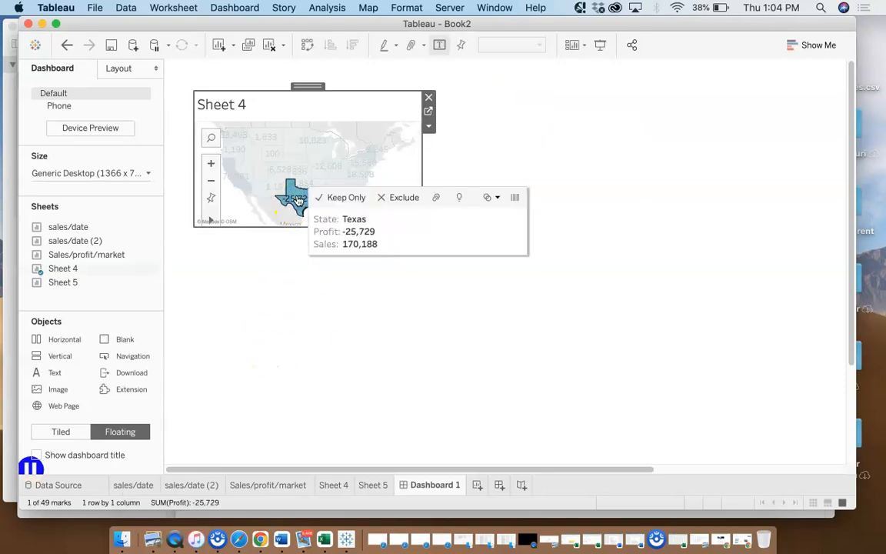
pyautogui.click(340, 198)
pyautogui.click(287, 403)
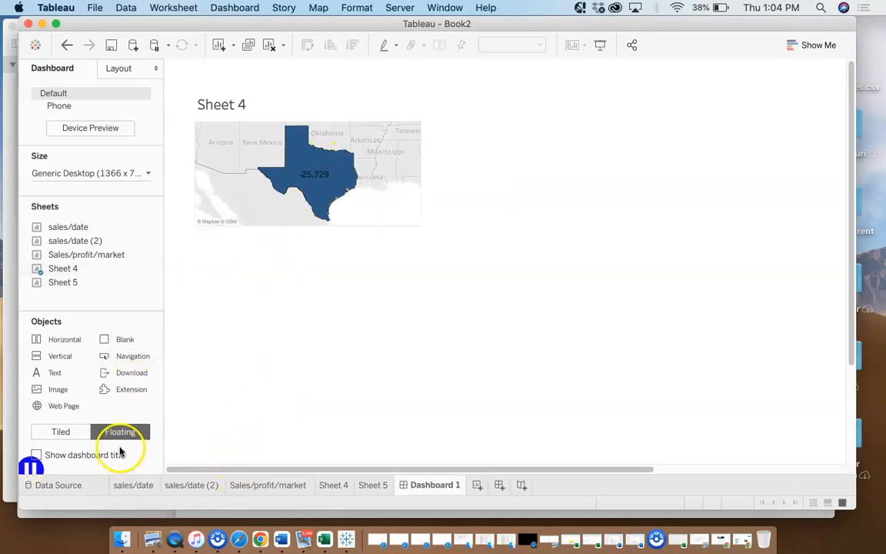
# Move the floating Sheet 4 map slightly closer to the dashboard's upper-left corner and make it taller and slightly narrower
pyautogui.click(255, 193)
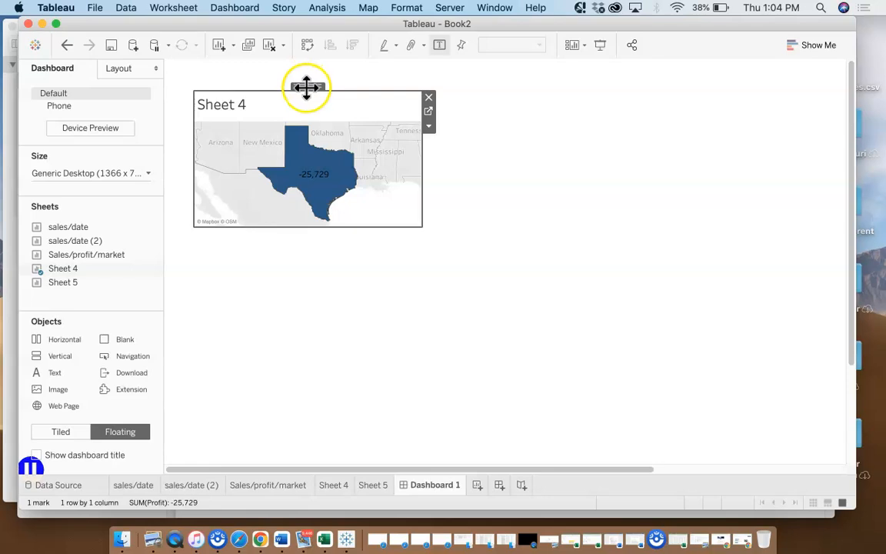
pyautogui.moveTo(306, 87)
pyautogui.mouseDown()
pyautogui.moveTo(364, 180)
pyautogui.moveTo(295, 91)
pyautogui.moveTo(431, 232)
pyautogui.moveTo(520, 211)
pyautogui.moveTo(585, 183)
pyautogui.moveTo(395, 152)
pyautogui.moveTo(311, 100)
pyautogui.moveTo(300, 79)
pyautogui.mouseUp()
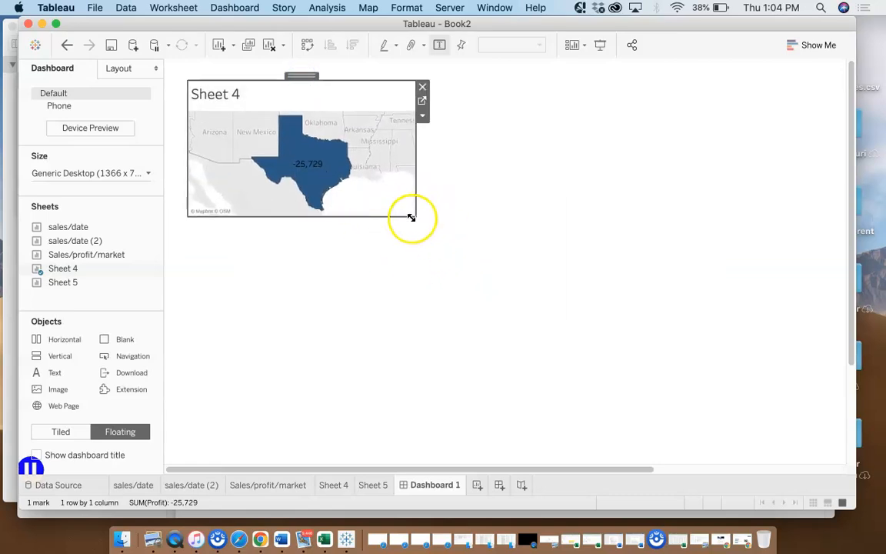
pyautogui.moveTo(414, 230); pyautogui.dragTo(410, 268)
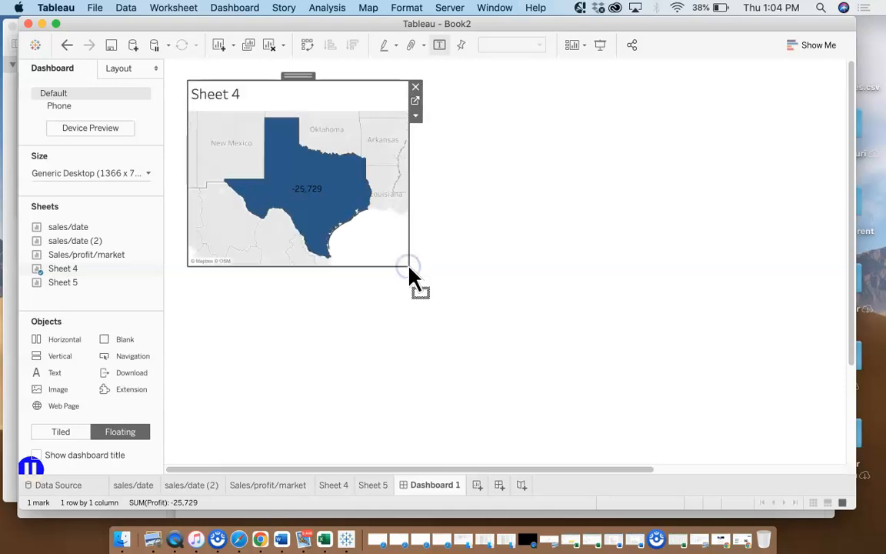
pyautogui.click(233, 401)
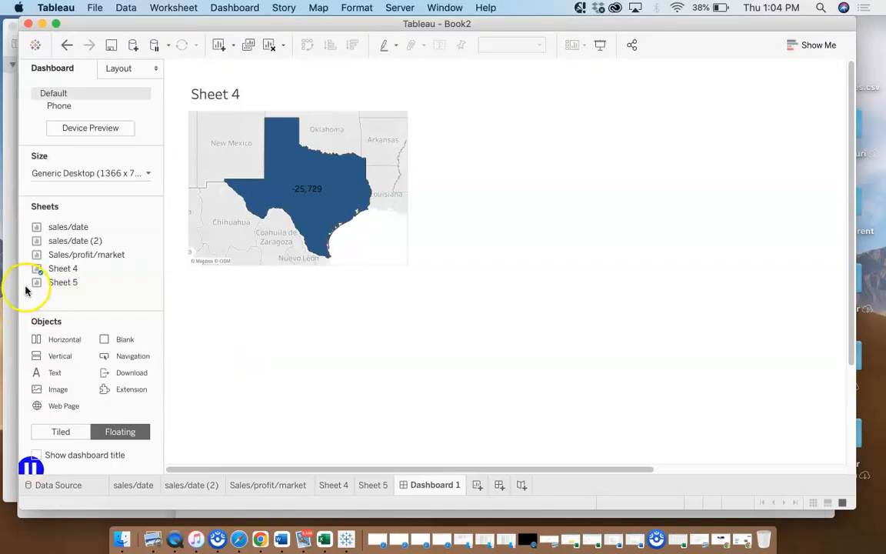
# Place Sheet 5 as a floating chart to the right of the Texas map, and adjust its position and size to line up with the map
pyautogui.moveTo(56, 269)
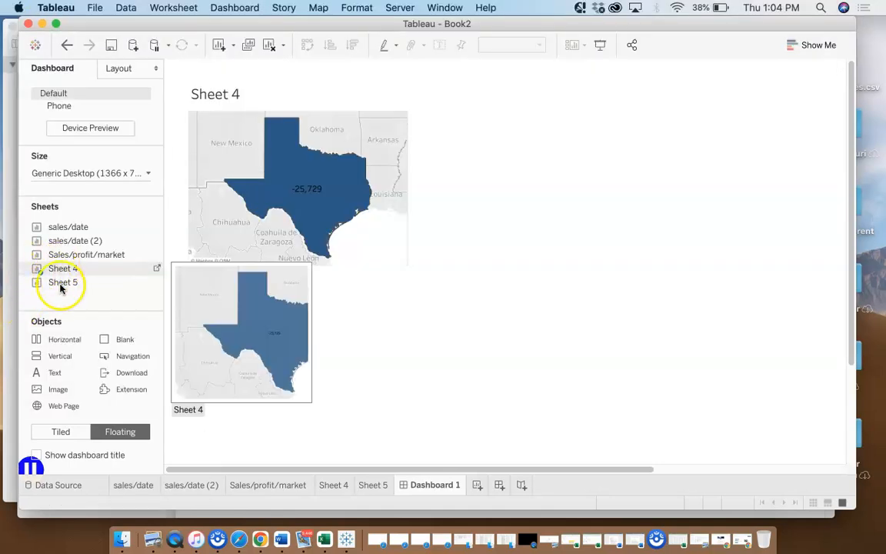
pyautogui.click(50, 286)
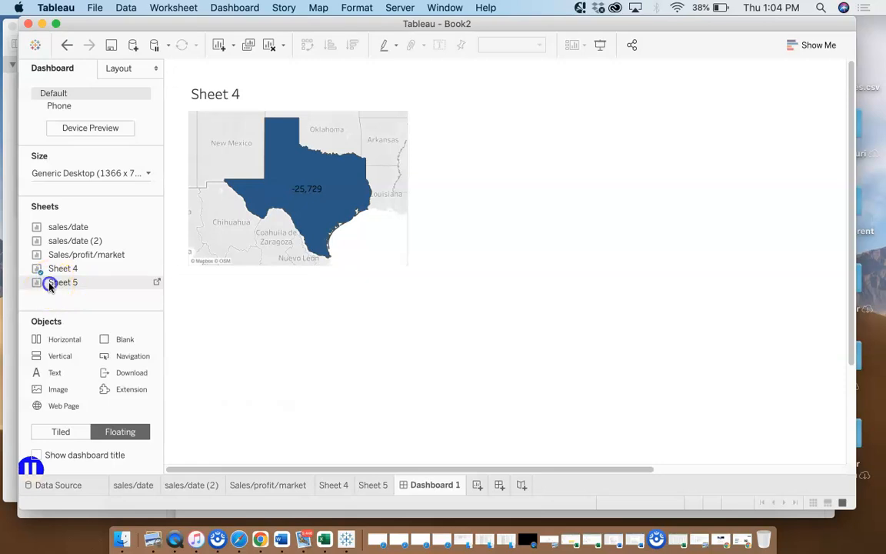
pyautogui.moveTo(183, 356); pyautogui.dragTo(471, 135)
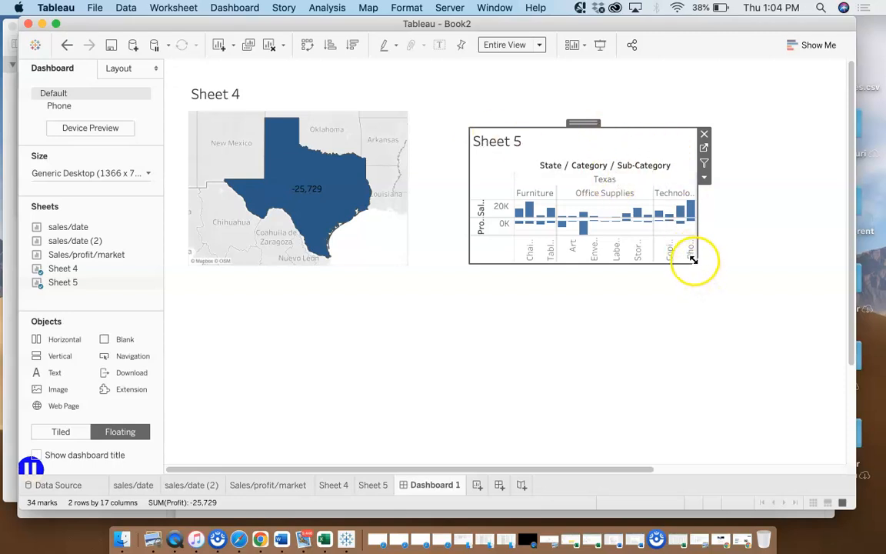
pyautogui.moveTo(698, 265)
pyautogui.mouseDown()
pyautogui.moveTo(801, 264)
pyautogui.moveTo(688, 264)
pyautogui.mouseUp()
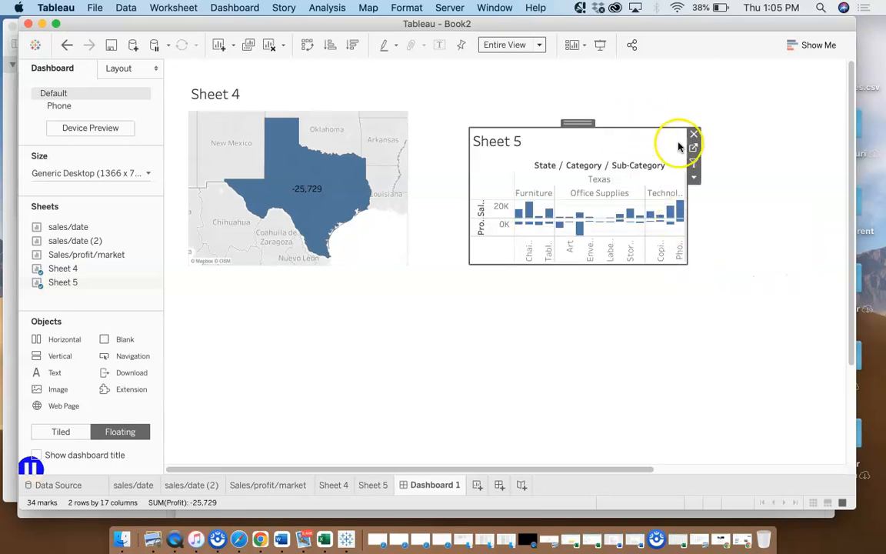
pyautogui.moveTo(567, 104); pyautogui.dragTo(565, 112)
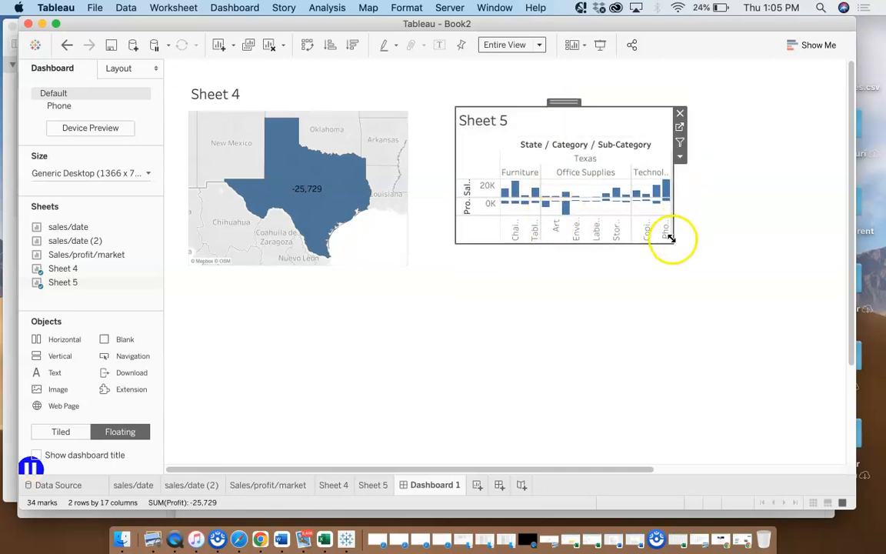
pyautogui.moveTo(672, 242); pyautogui.dragTo(670, 262)
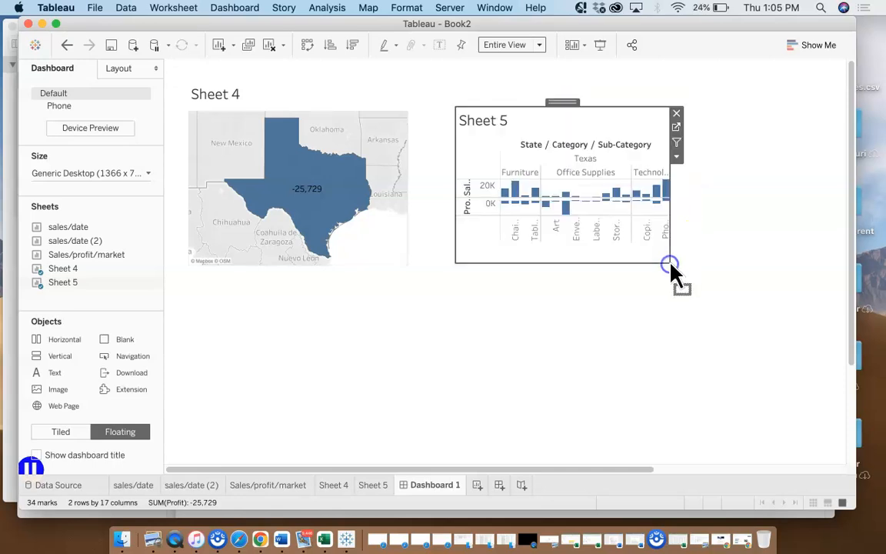